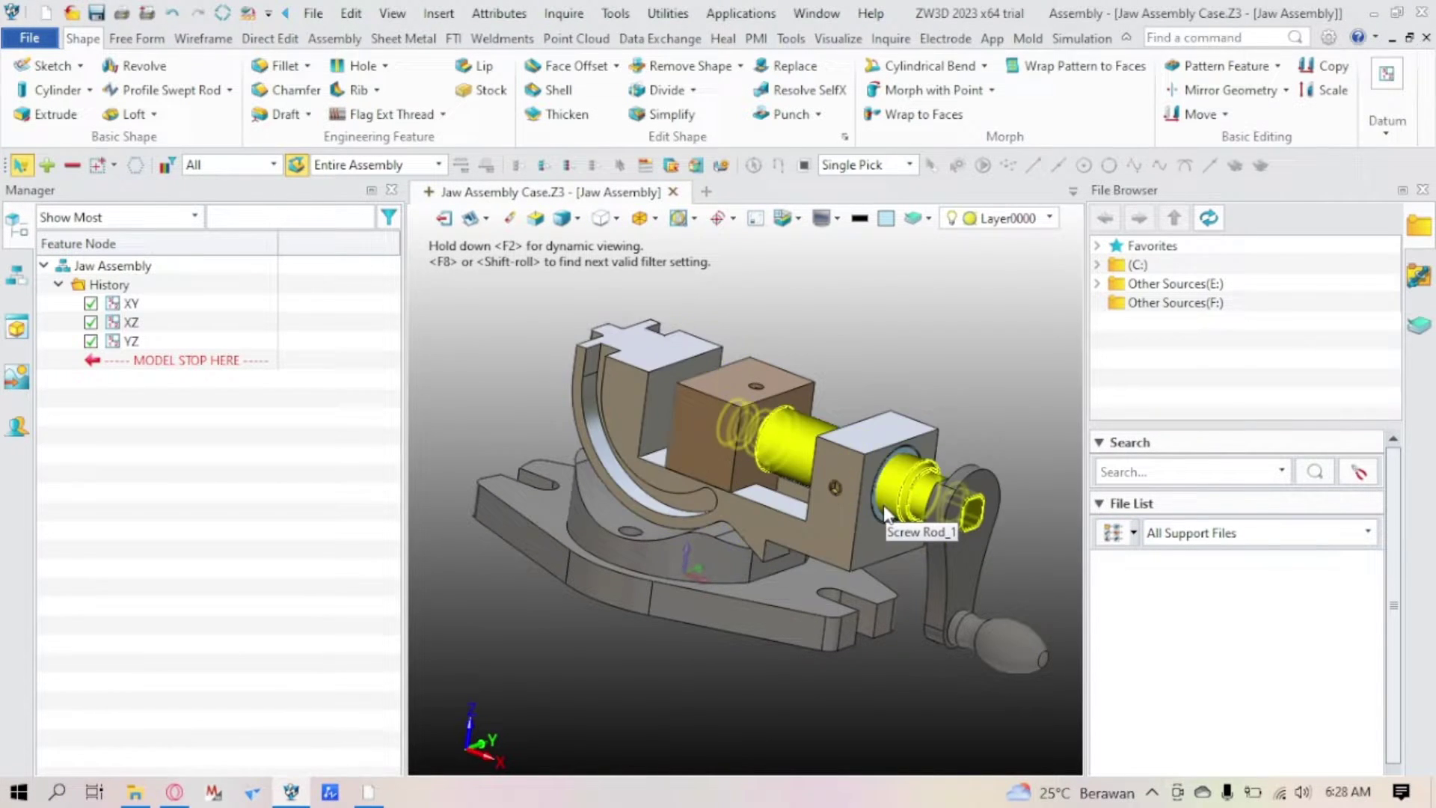
Step: Zoom in on the vise and select the Screw Rod_1 part
scroll(884, 514, "up", 3)
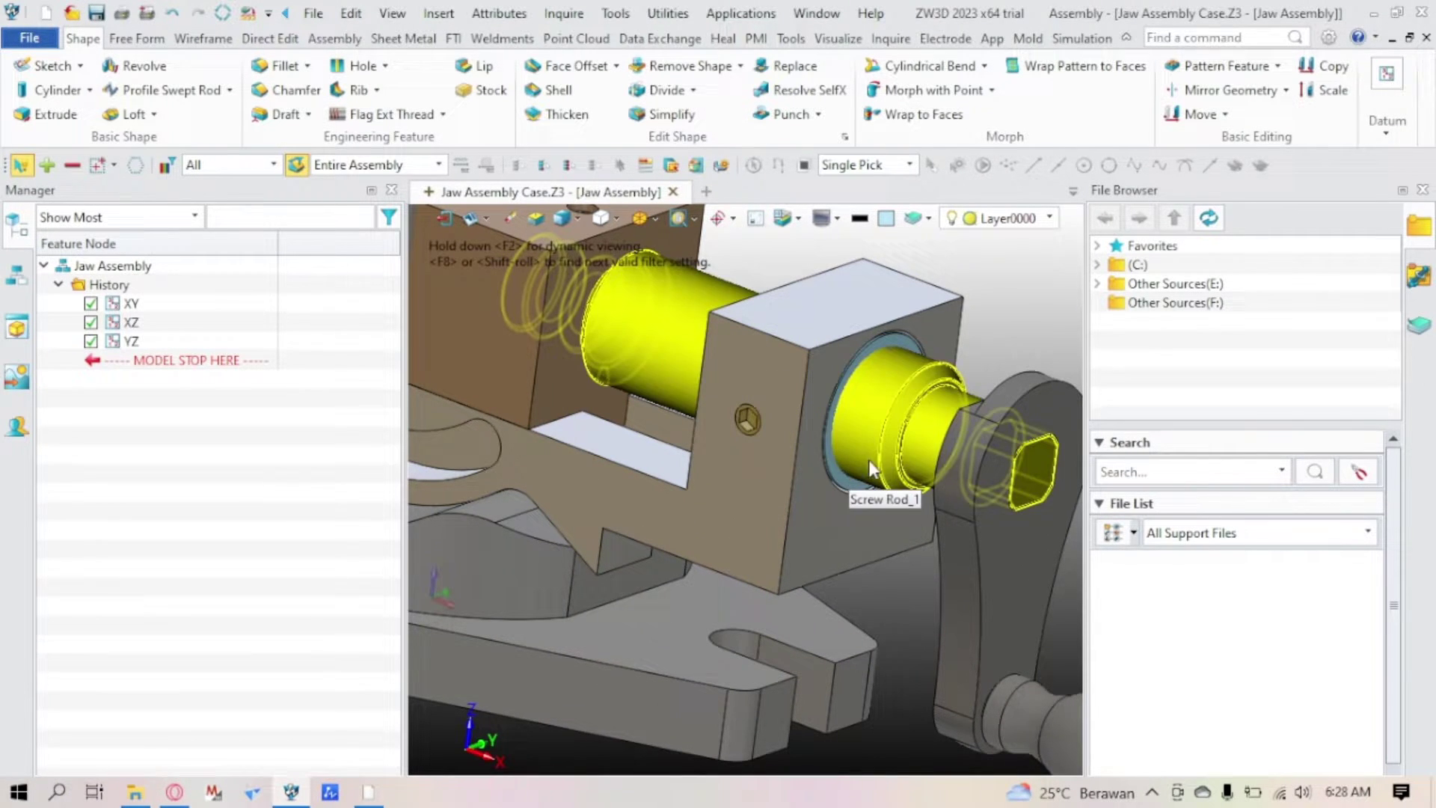
left_click(657, 348)
Step: Open Screw Rod_1 as a standalone part from its context menu and adjust the zoom
right_click(657, 348)
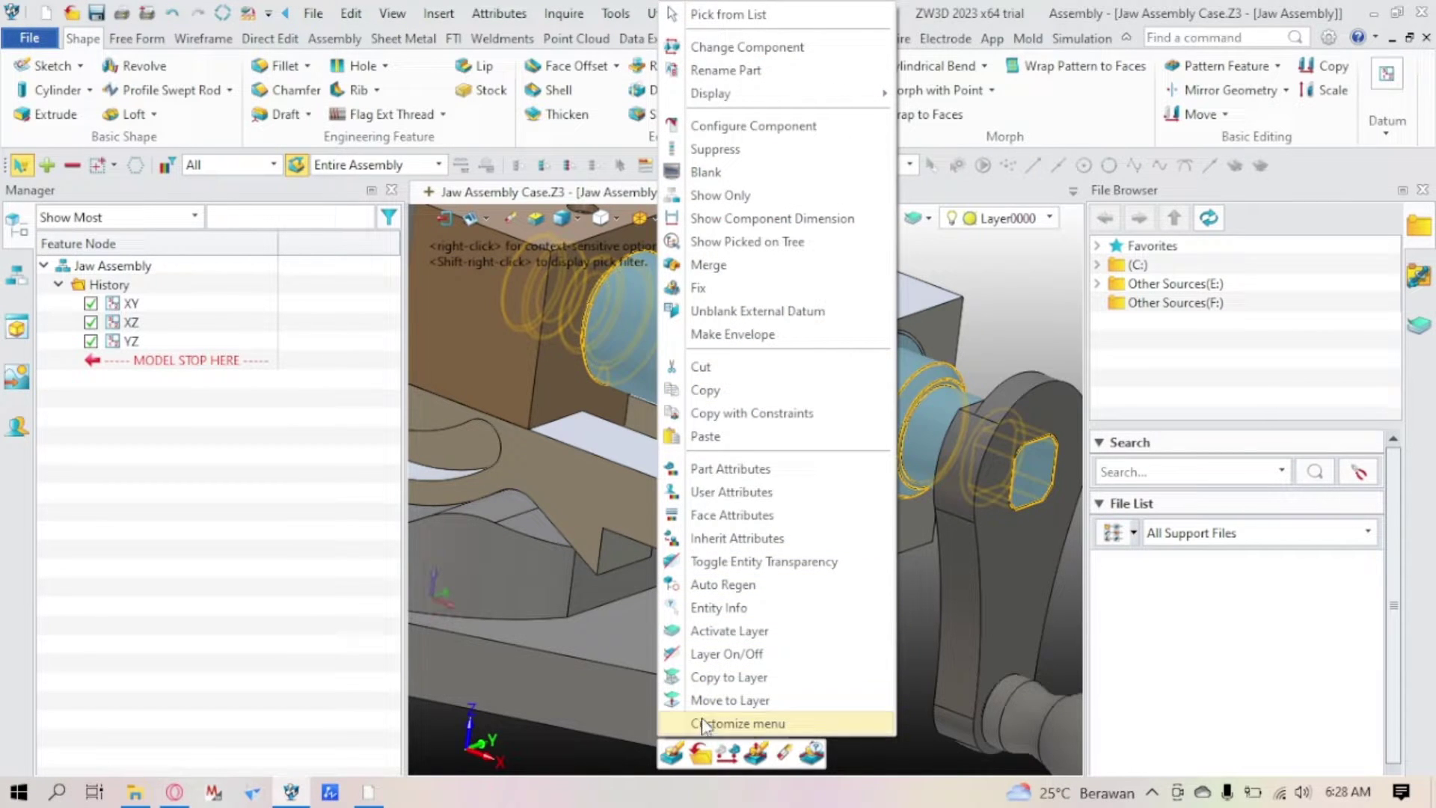
left_click(708, 758)
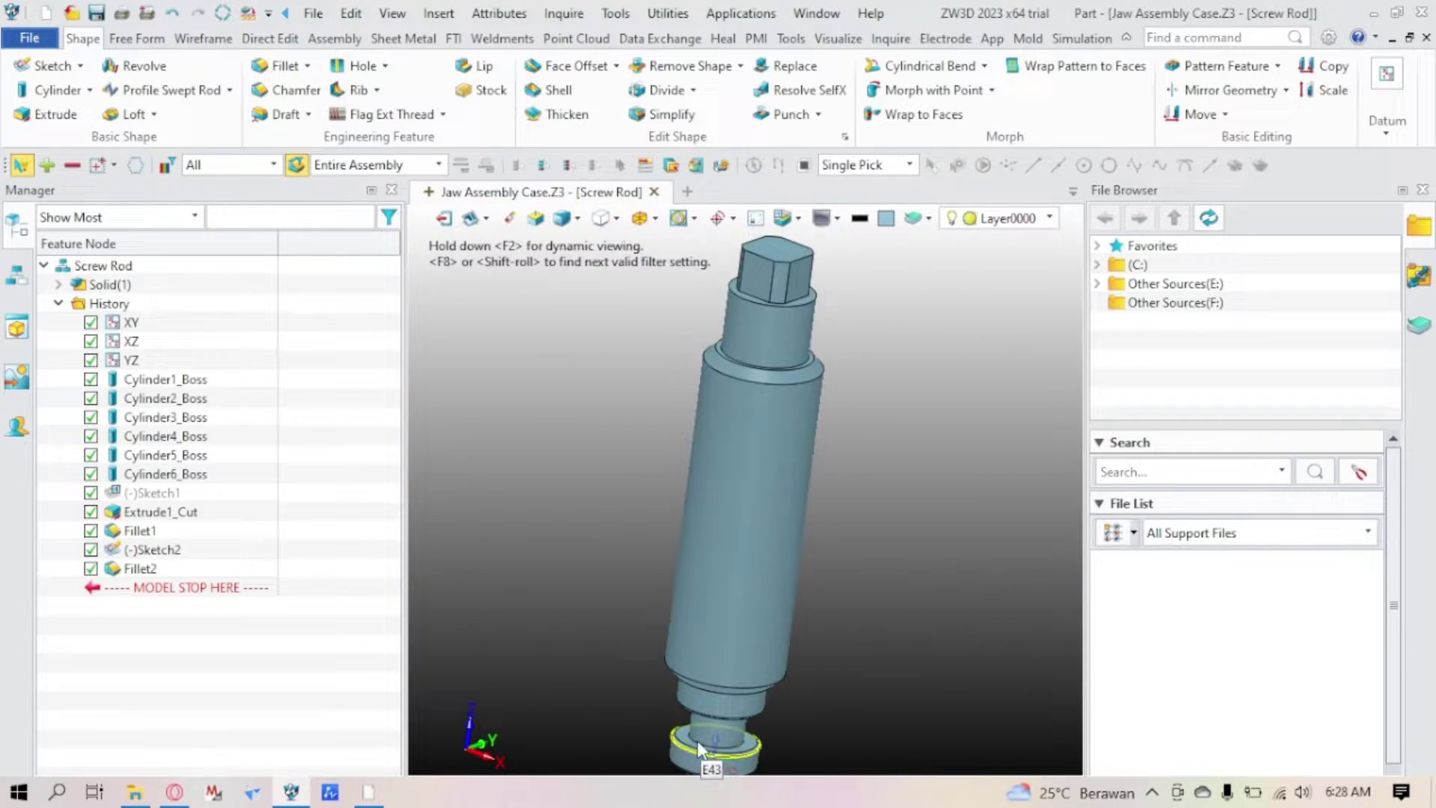
scroll(680, 621, "down", 3)
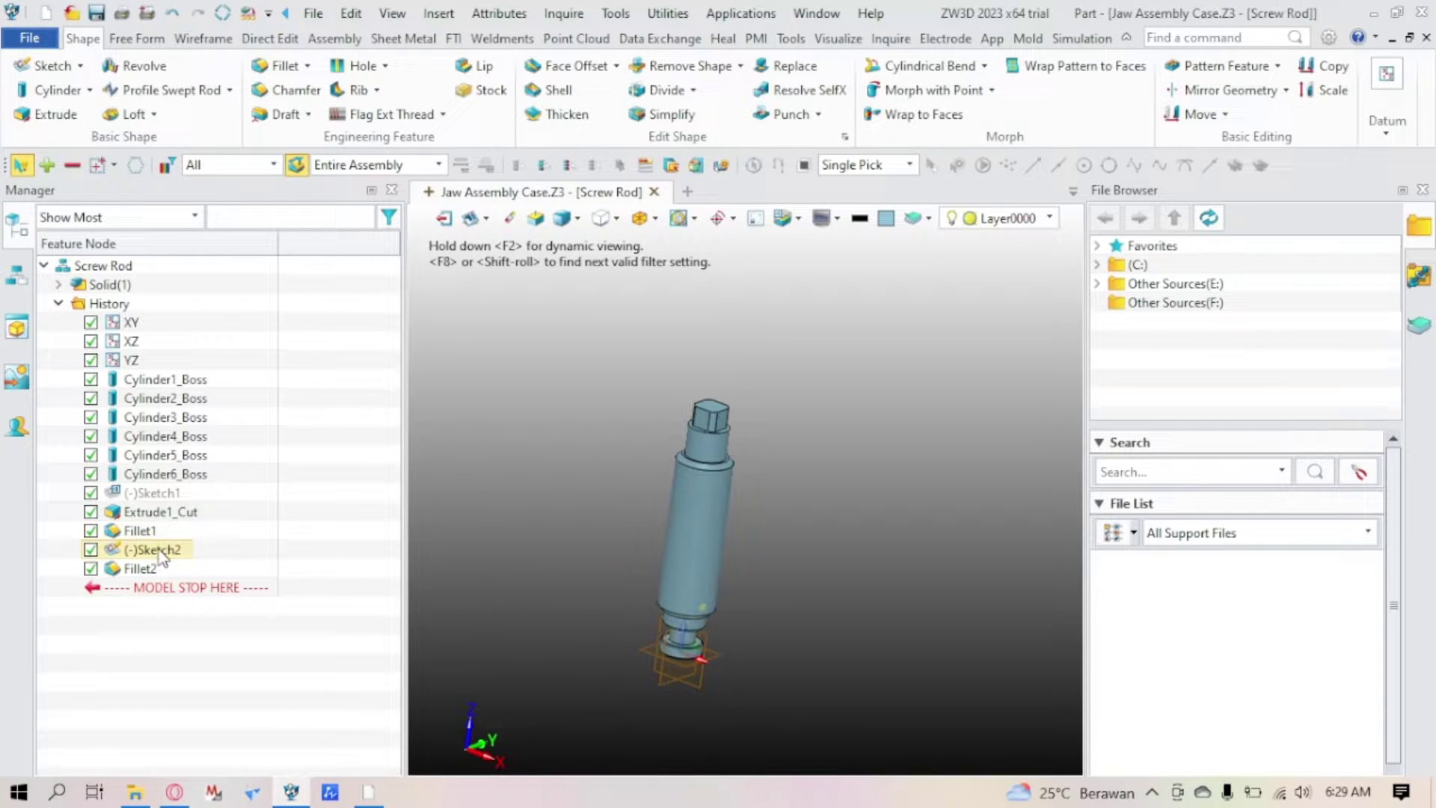
scroll(673, 658, "up", 3)
scroll(705, 629, "down", 3)
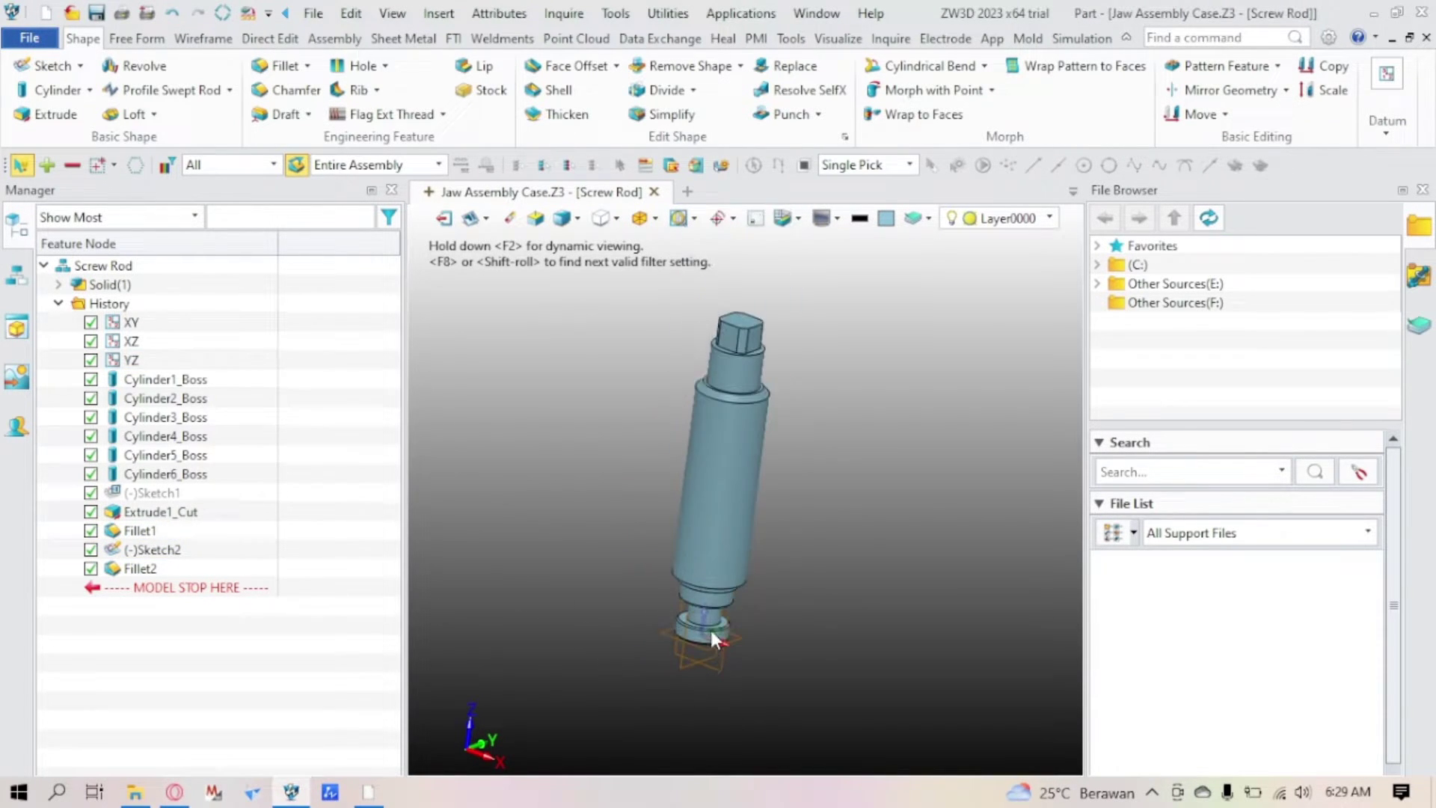
scroll(705, 629, "up", 1)
Step: Start a Thread feature on cylinder face F10 with Sketch2 as the profile
left_click(443, 114)
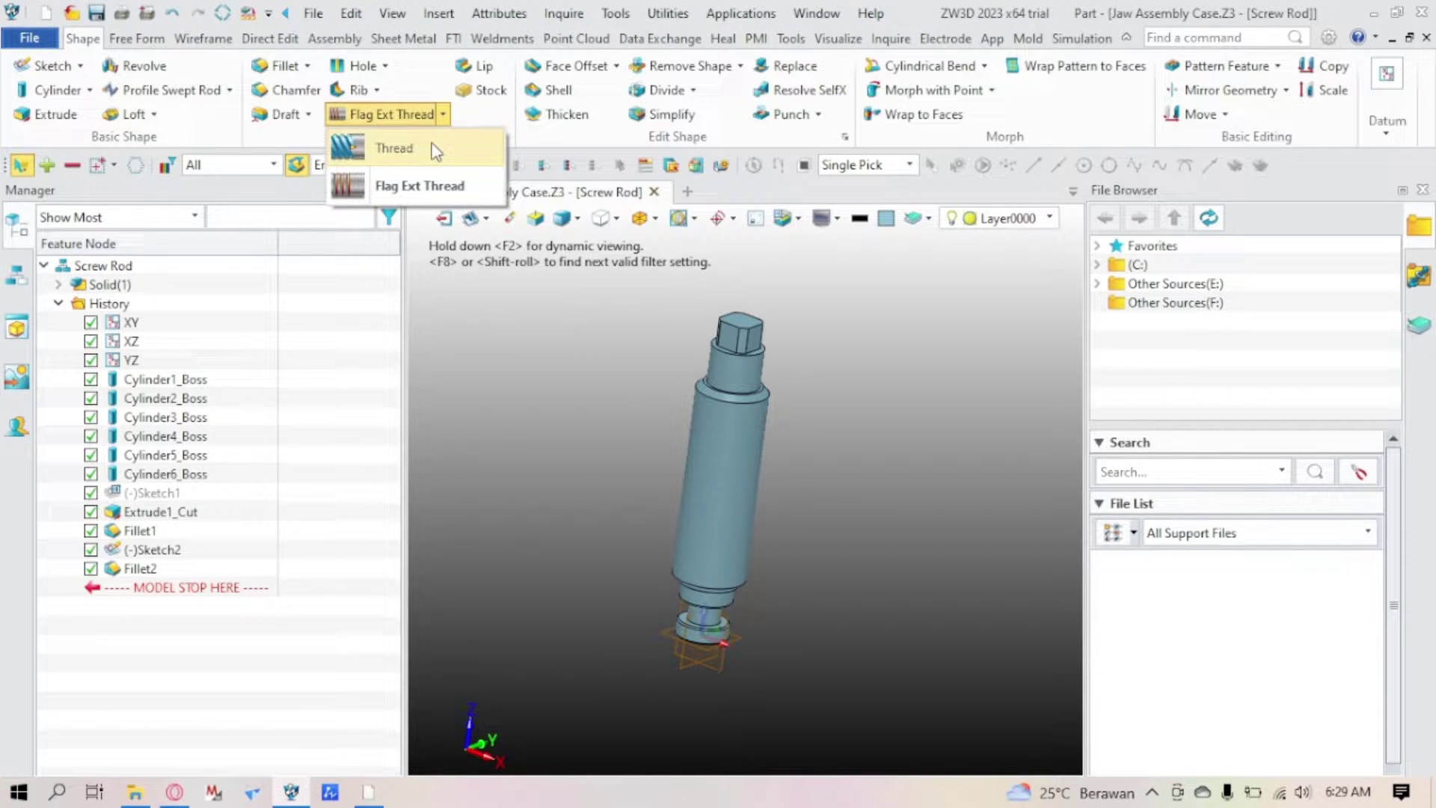
left_click(432, 148)
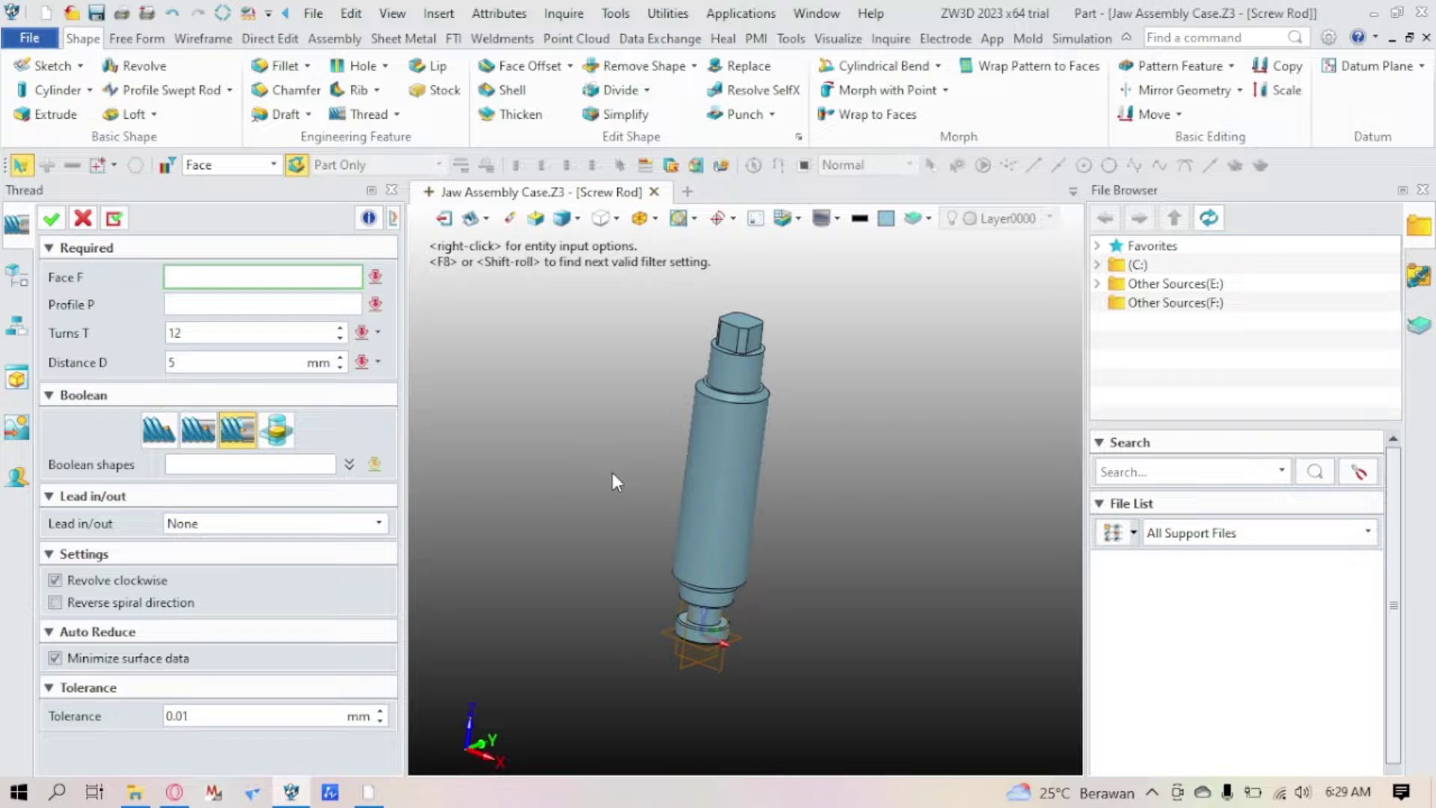
left_click(702, 499)
middle_click(703, 494)
scroll(752, 625, "up", 5)
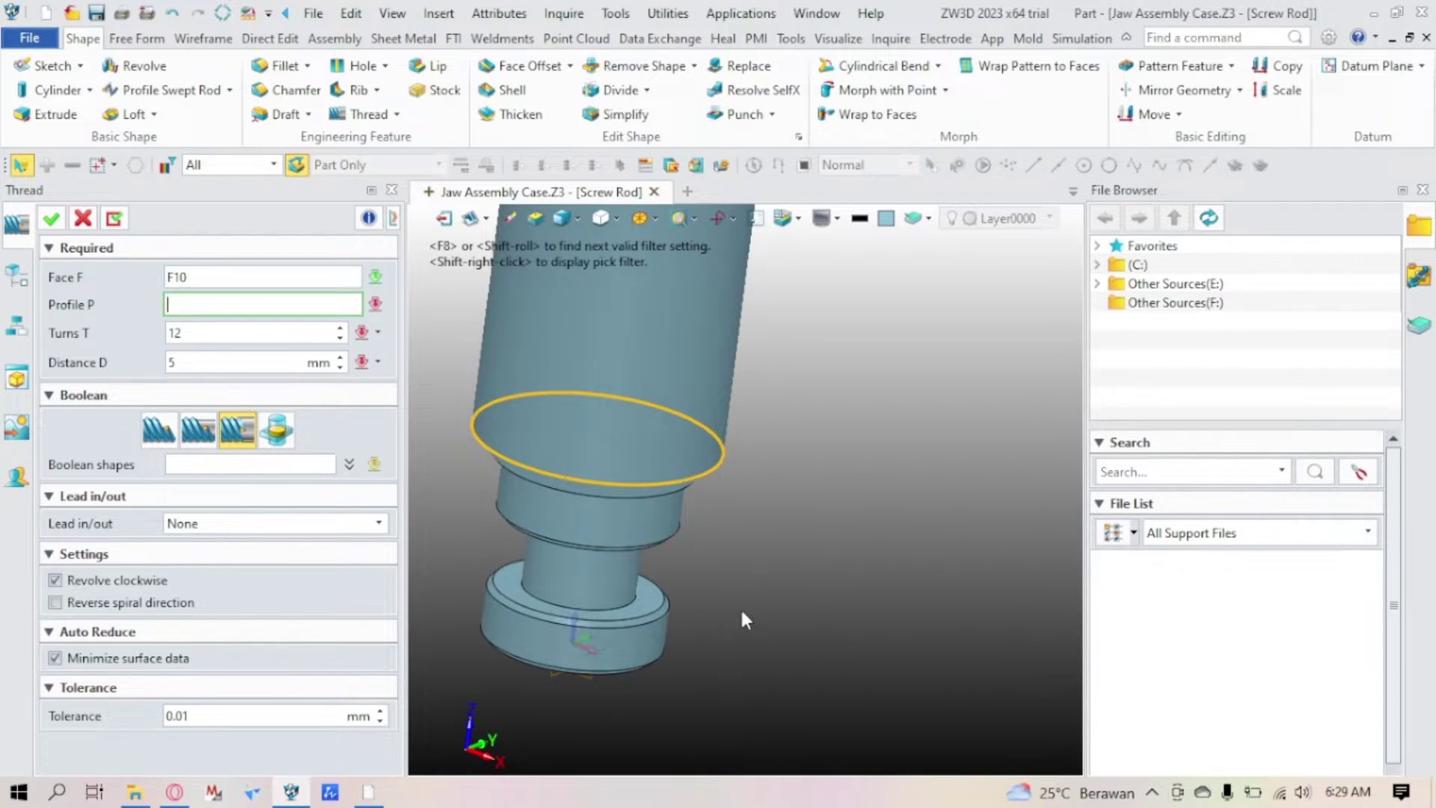
middle_click_drag(729, 568, 709, 488)
left_click(708, 481)
scroll(707, 471, "up", 5)
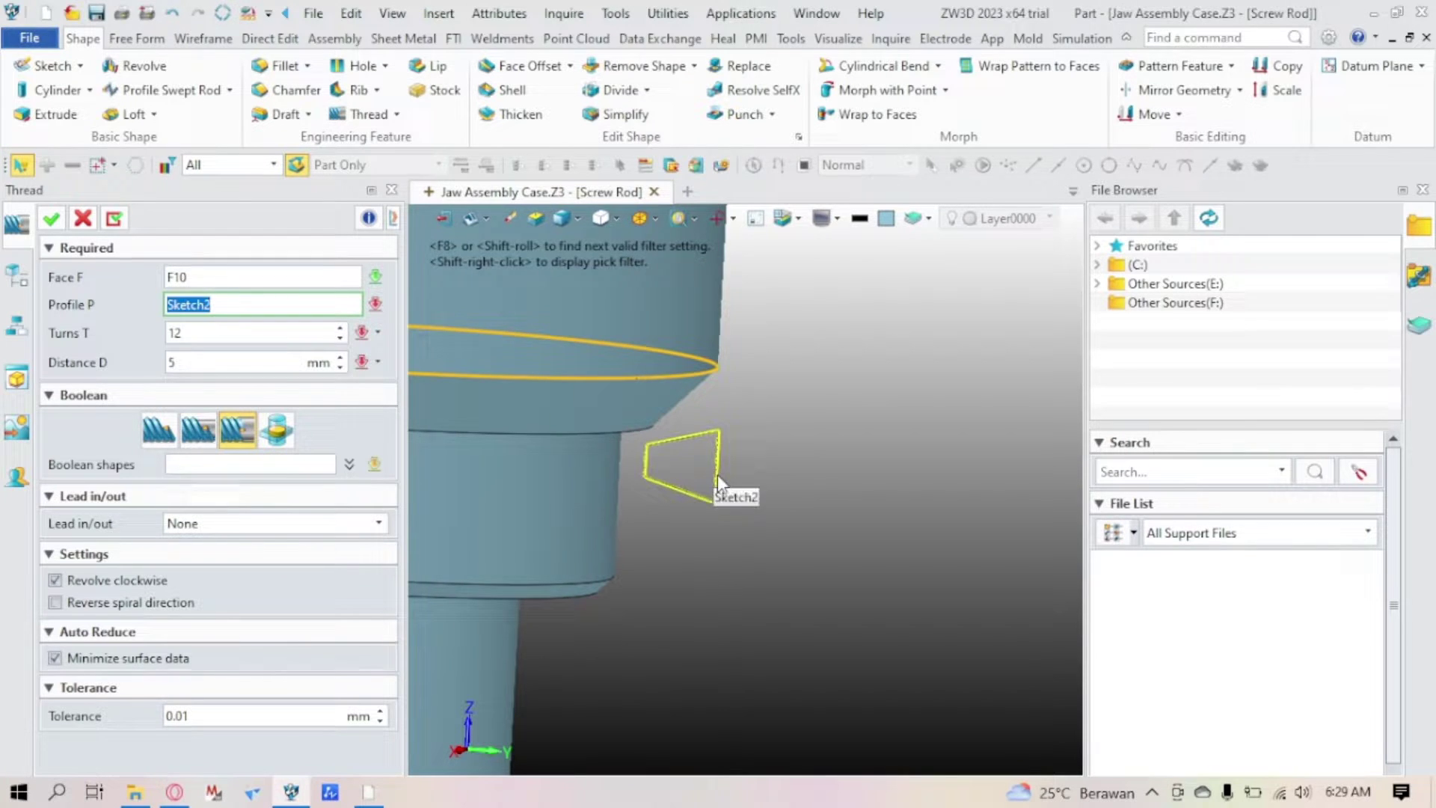
left_click(717, 474)
Step: Zoom and orbit around the 12-turn thread preview to inspect the profile
scroll(761, 492, "down", 3)
scroll(742, 490, "up", 4)
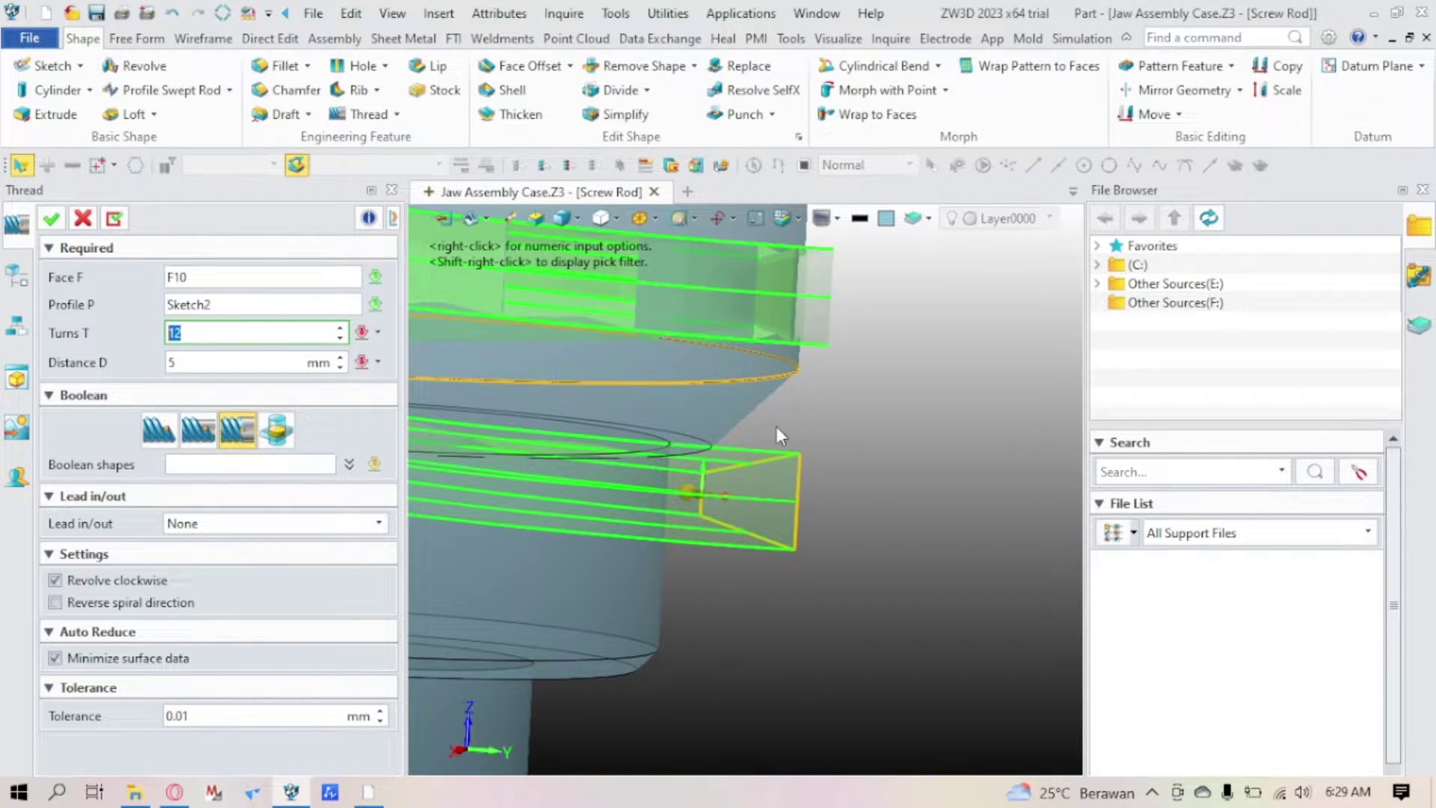
scroll(823, 598, "down", 3)
scroll(818, 631, "up", 4)
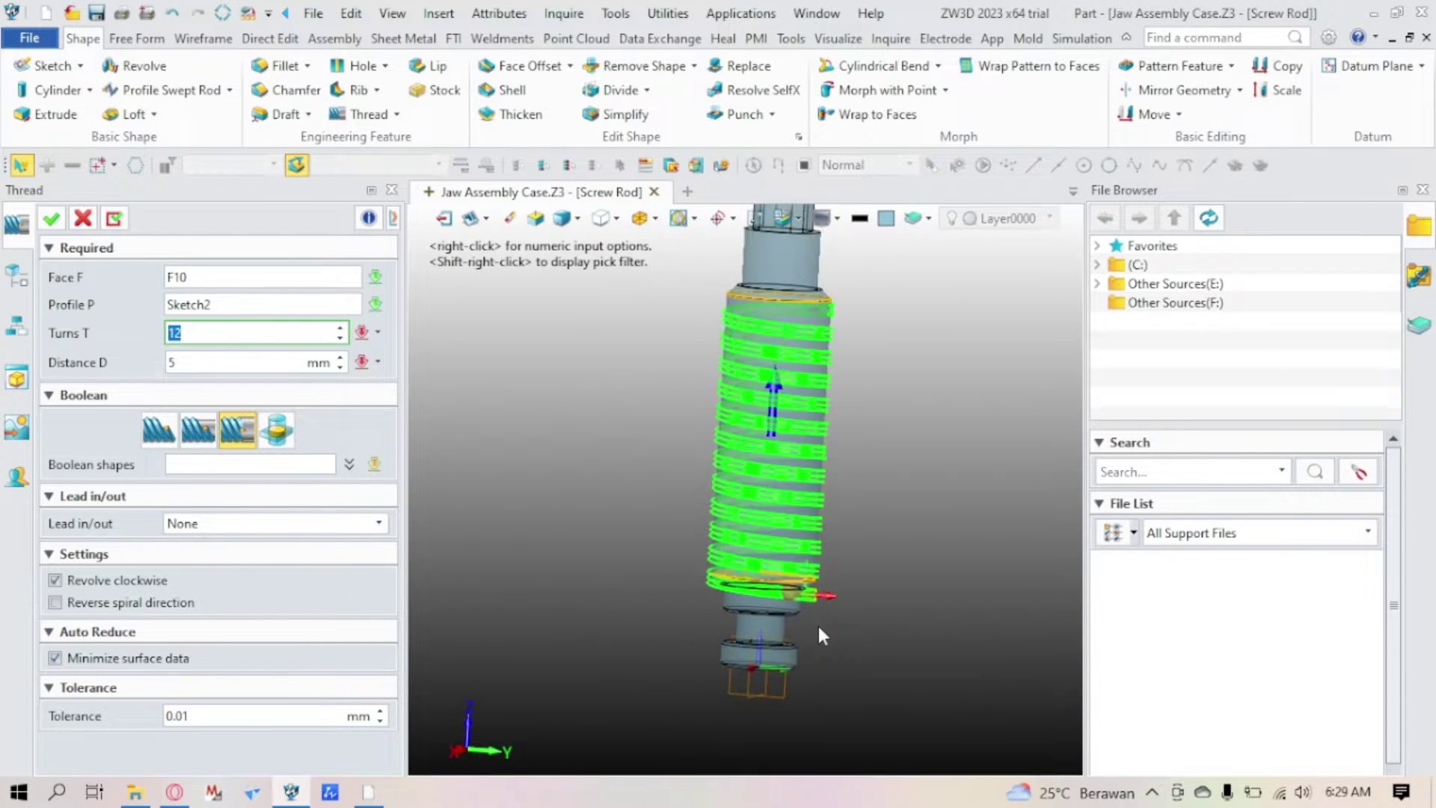
scroll(780, 499, "up", 2)
scroll(797, 451, "up", 1)
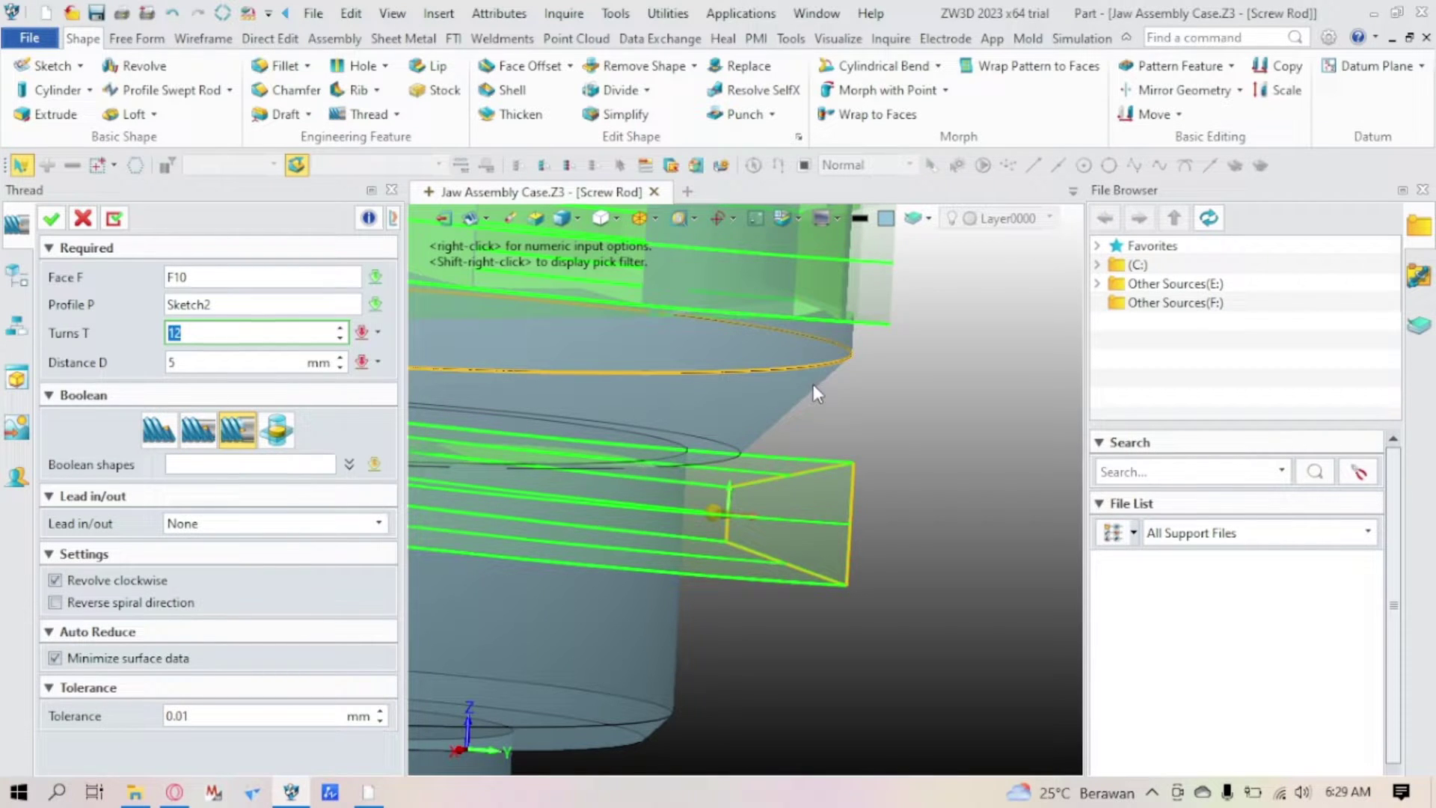
right_click_drag(876, 495, 884, 496)
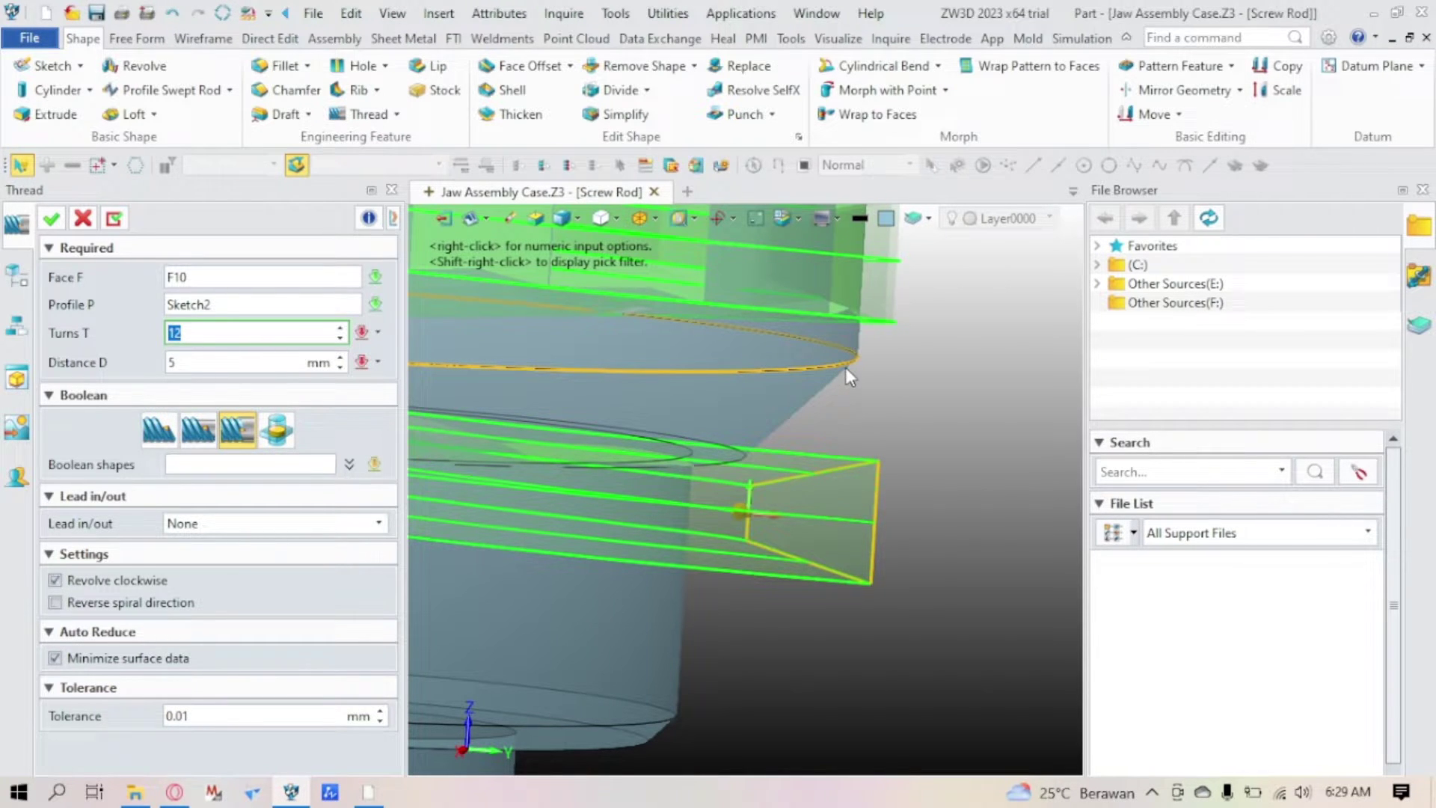
middle_click_drag(810, 545, 813, 538)
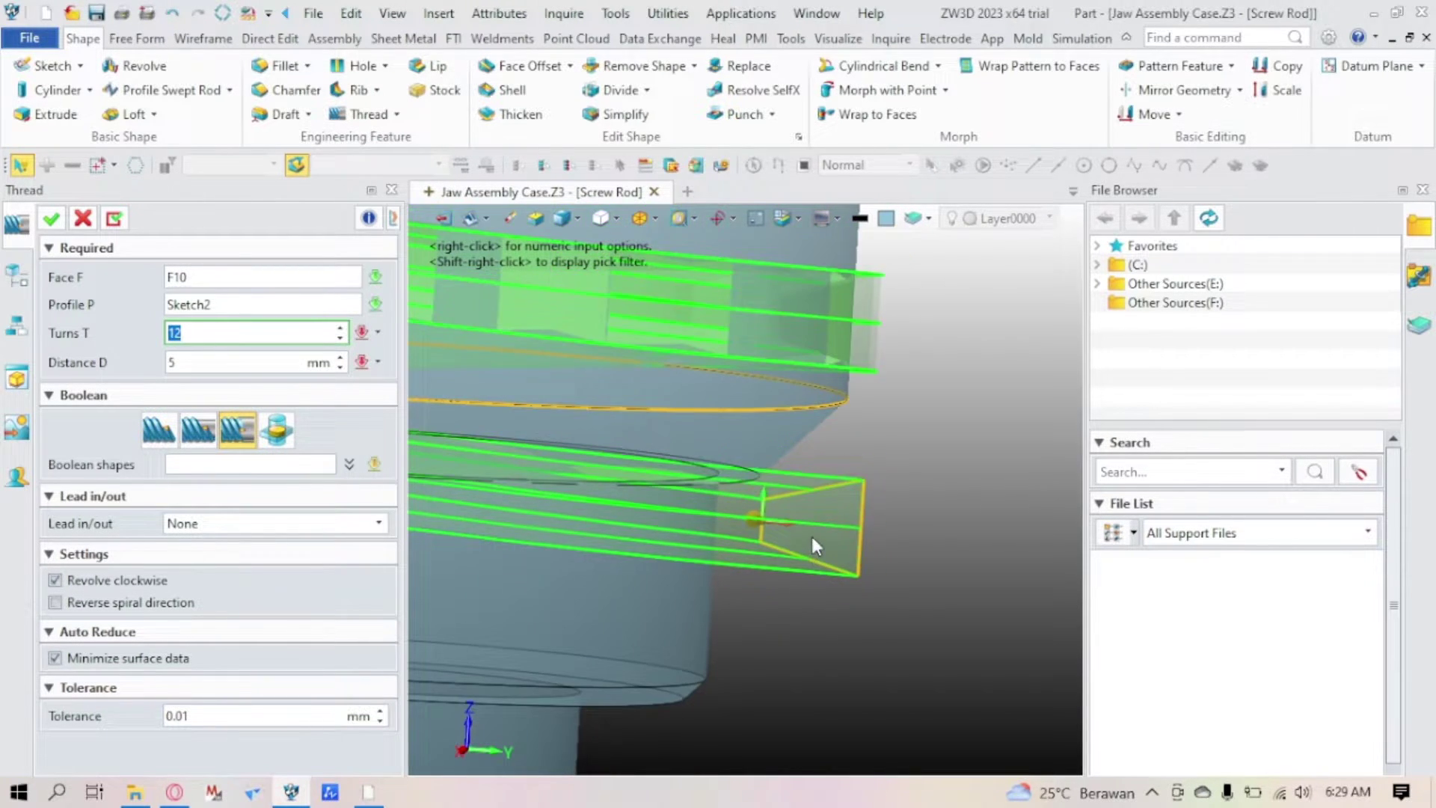
middle_click_drag(821, 410, 840, 406)
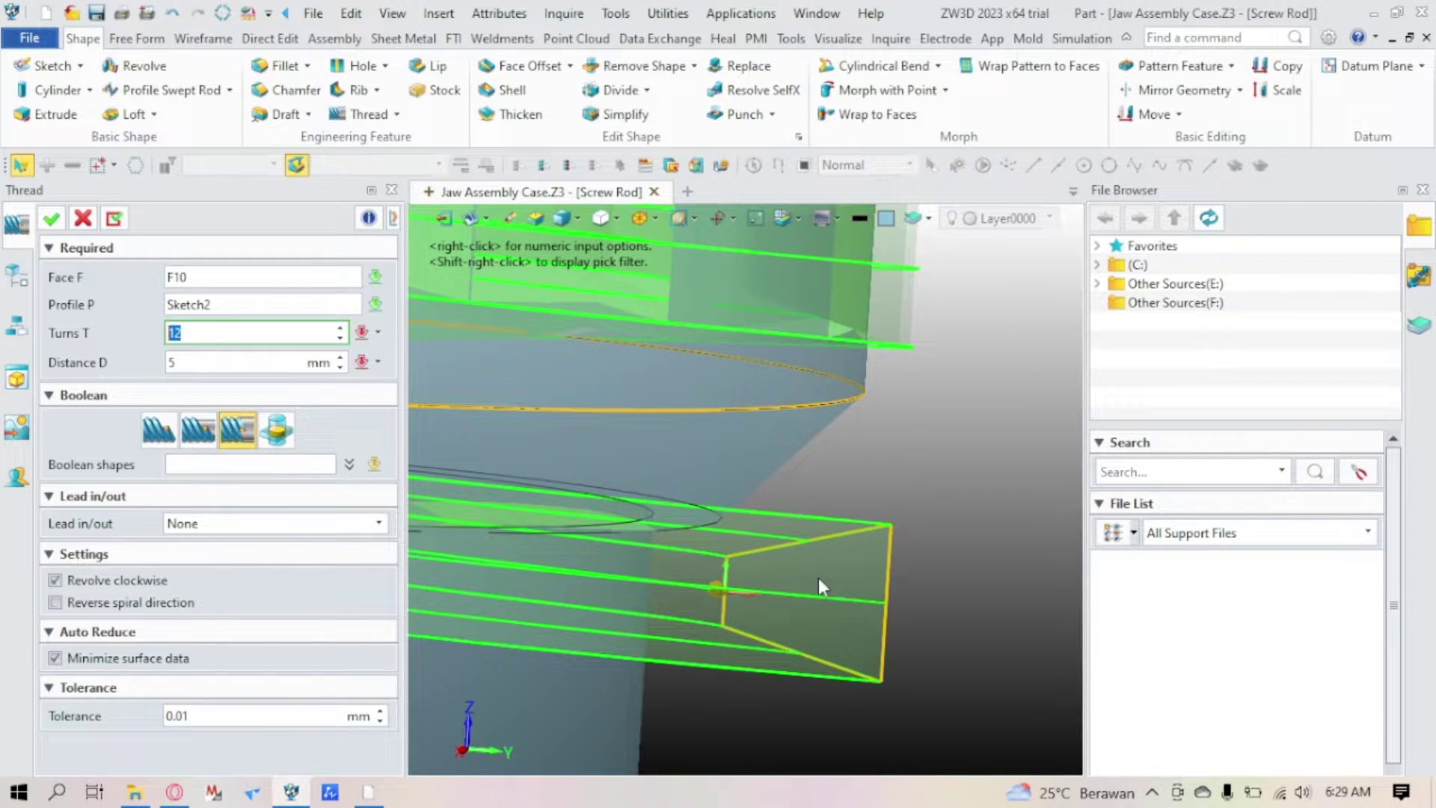
scroll(869, 532, "down", 10)
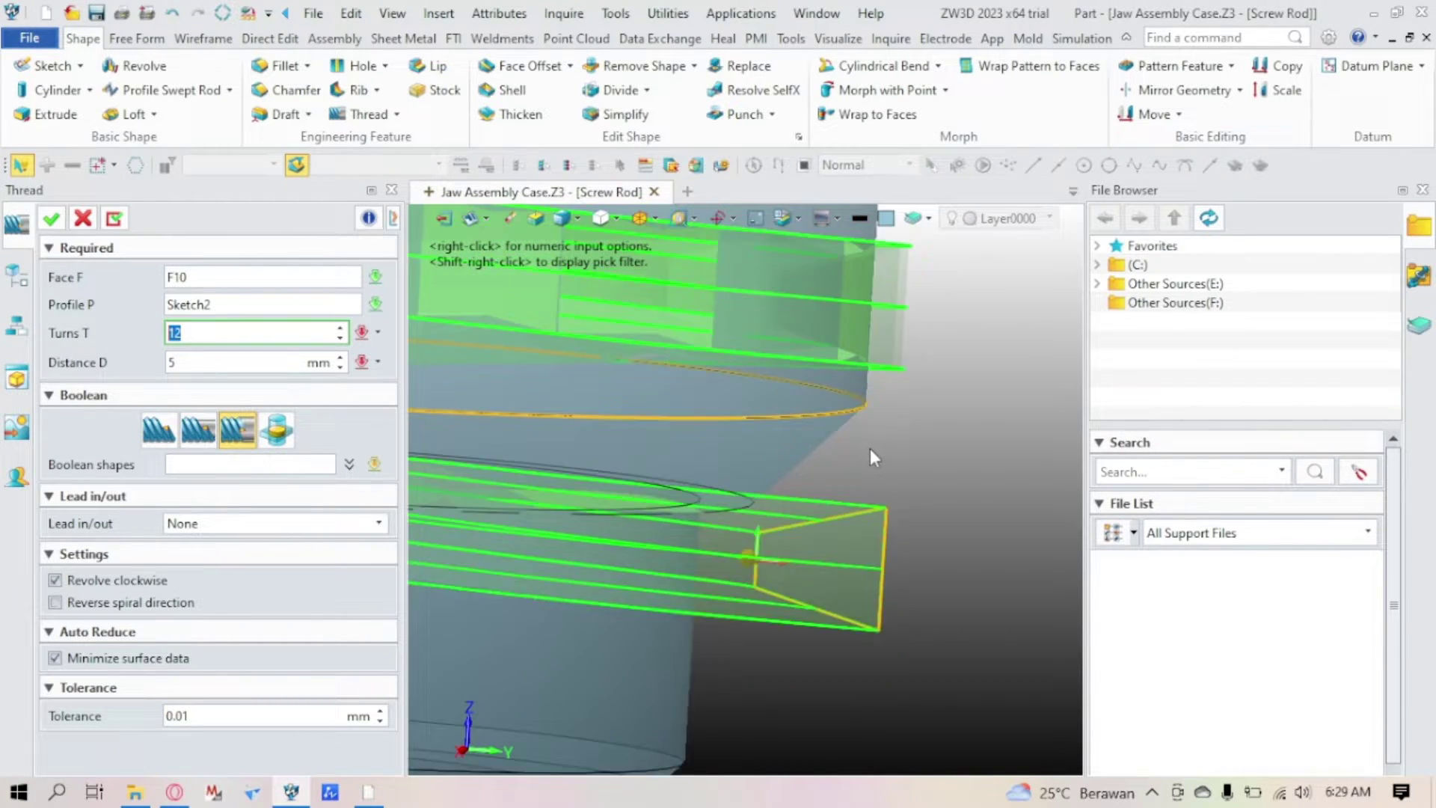
scroll(603, 518, "down", 5)
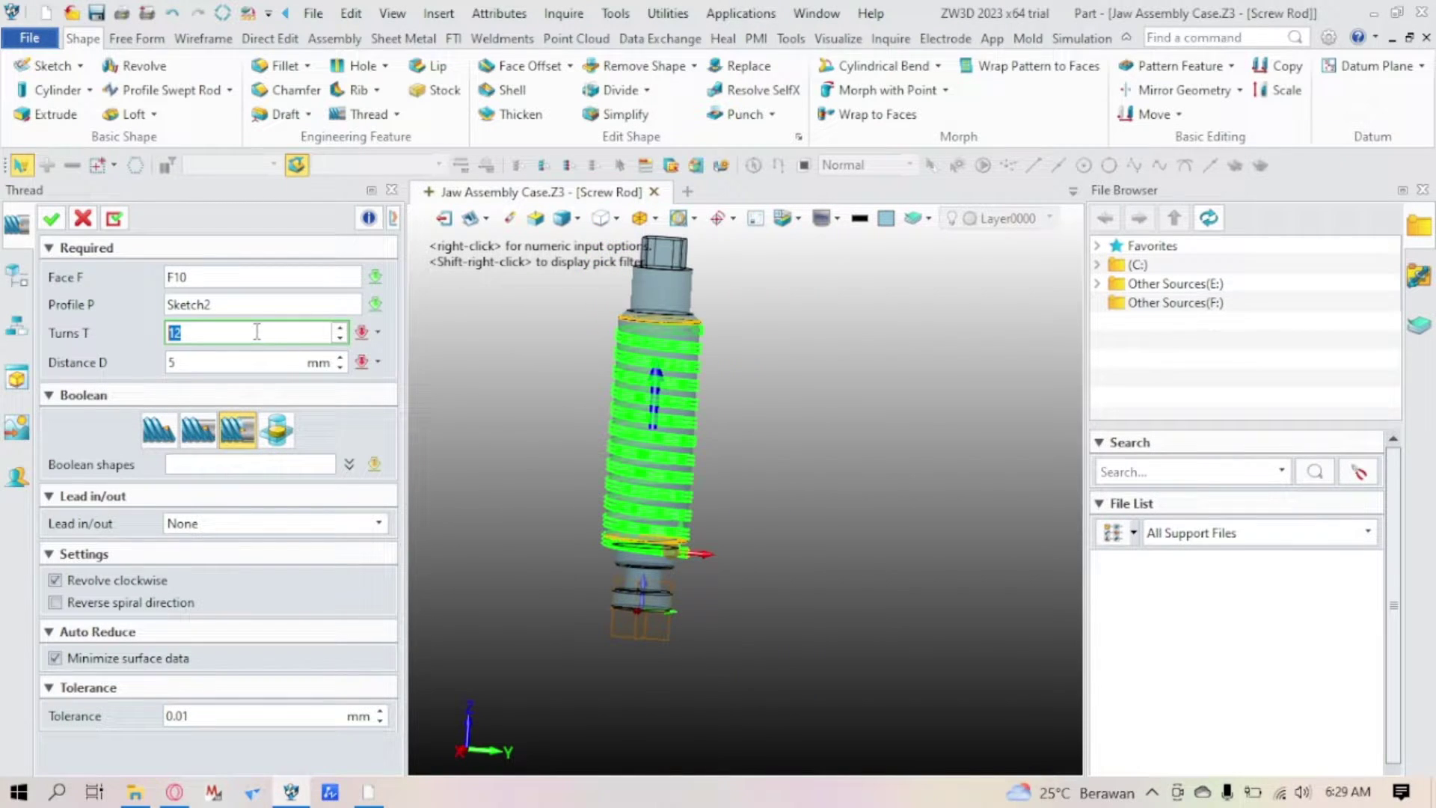
Step: Change the thread to 16 turns with a 4 mm distance
scroll(648, 449, "up", 1)
right_click_drag(607, 470, 614, 500)
scroll(231, 336, "down", 2)
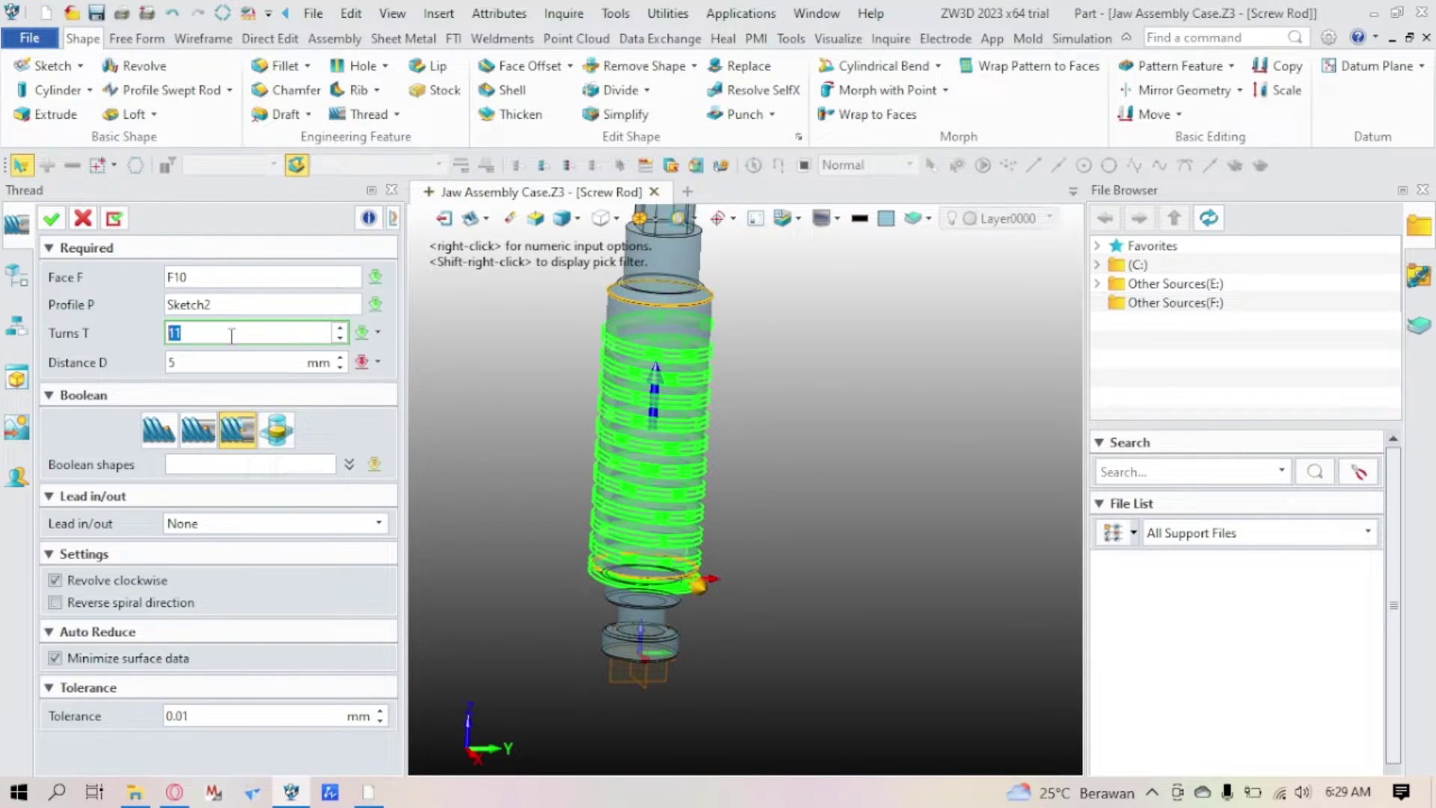
scroll(232, 336, "up", 1)
scroll(232, 335, "up", 1)
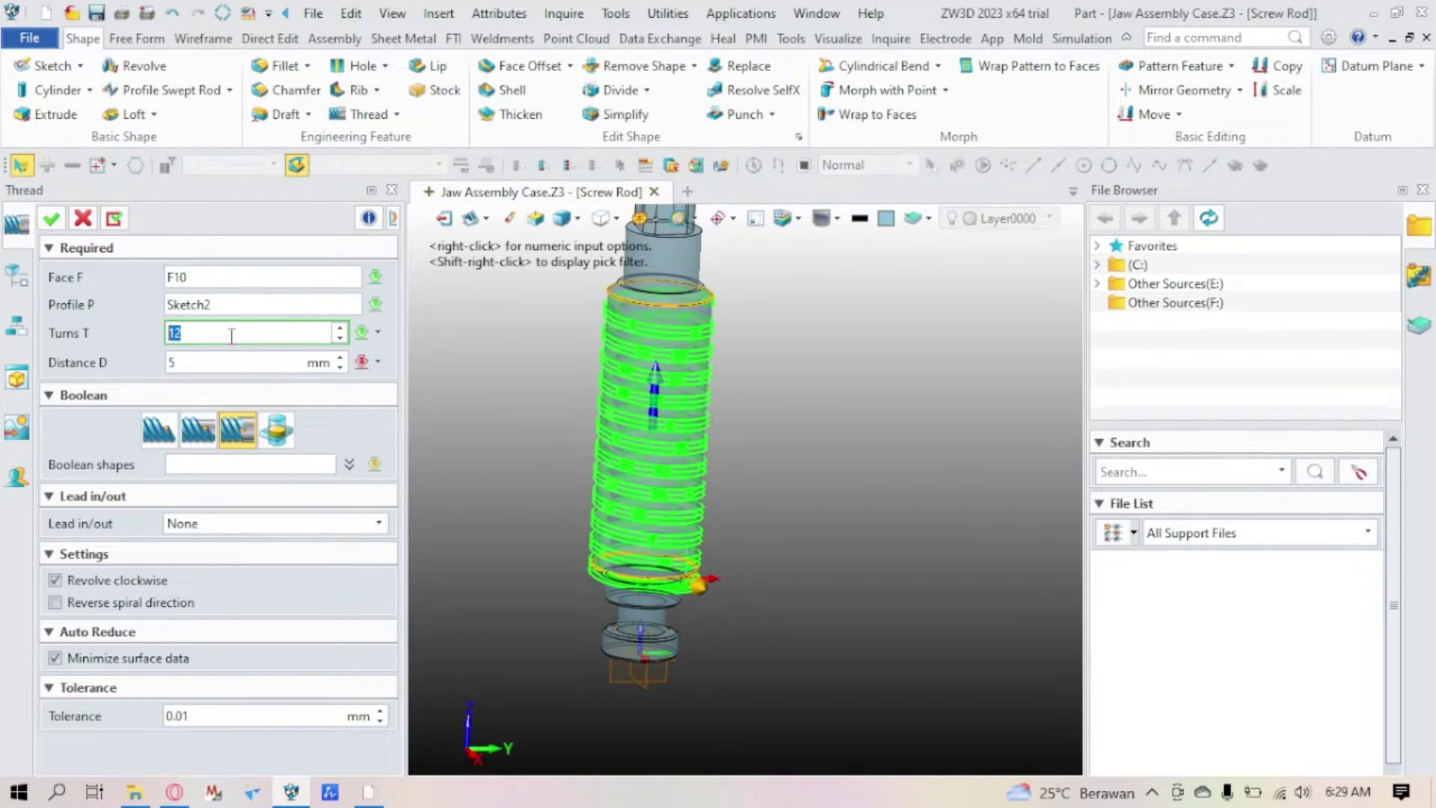
scroll(231, 336, "up", 1)
scroll(231, 336, "down", 1)
left_click(225, 359)
scroll(225, 359, "down", 1)
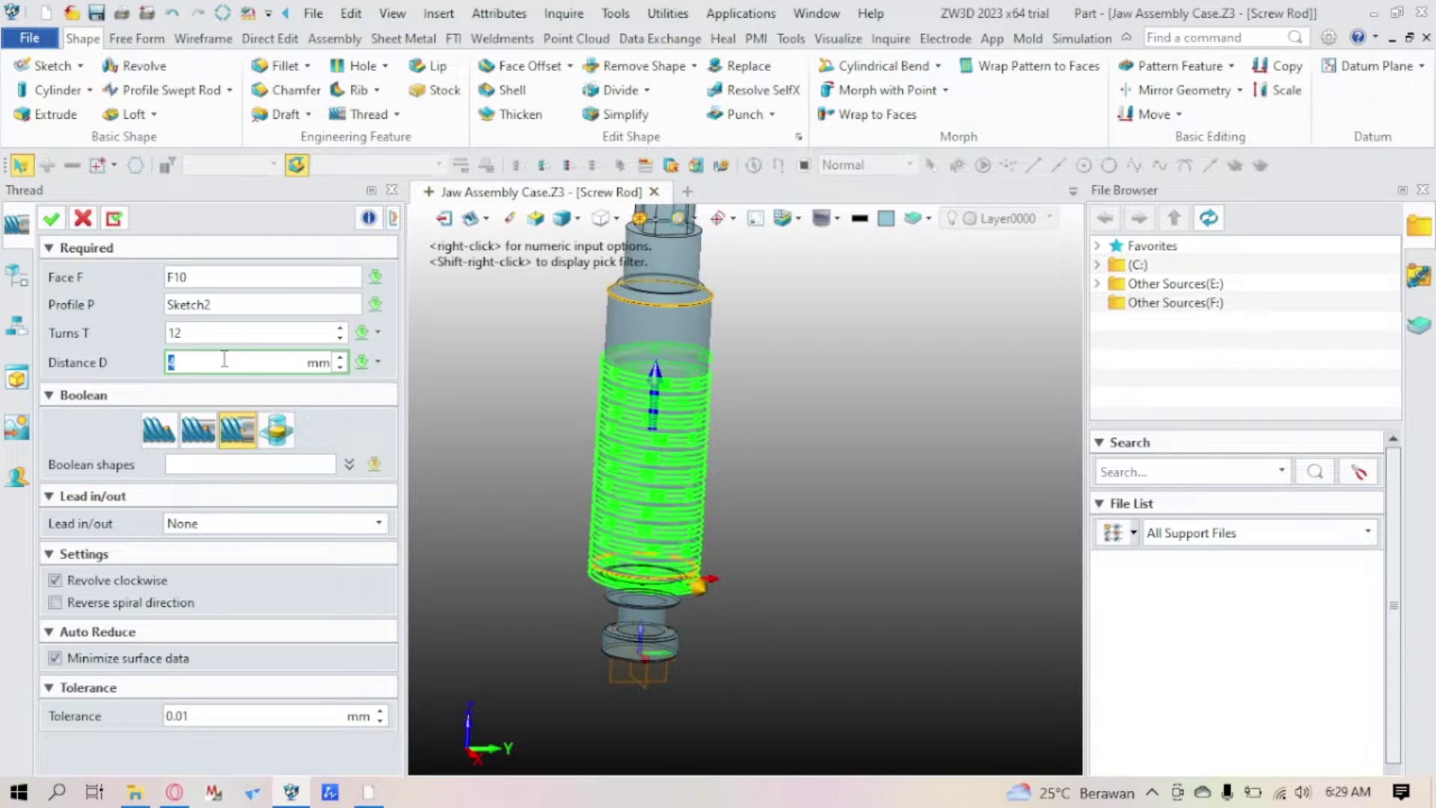
right_click_drag(610, 492, 456, 441)
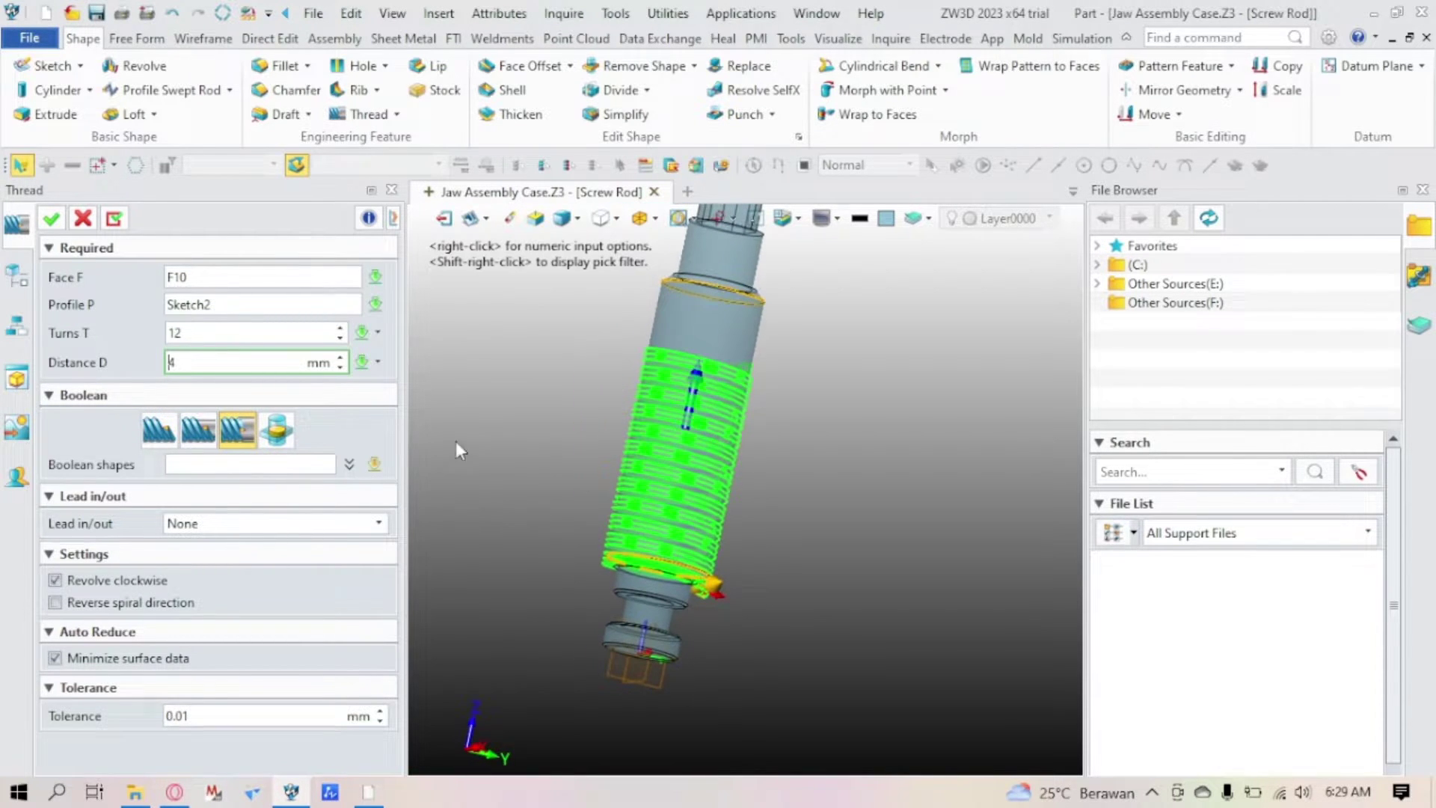
left_click(218, 334)
scroll(218, 337, "up", 1)
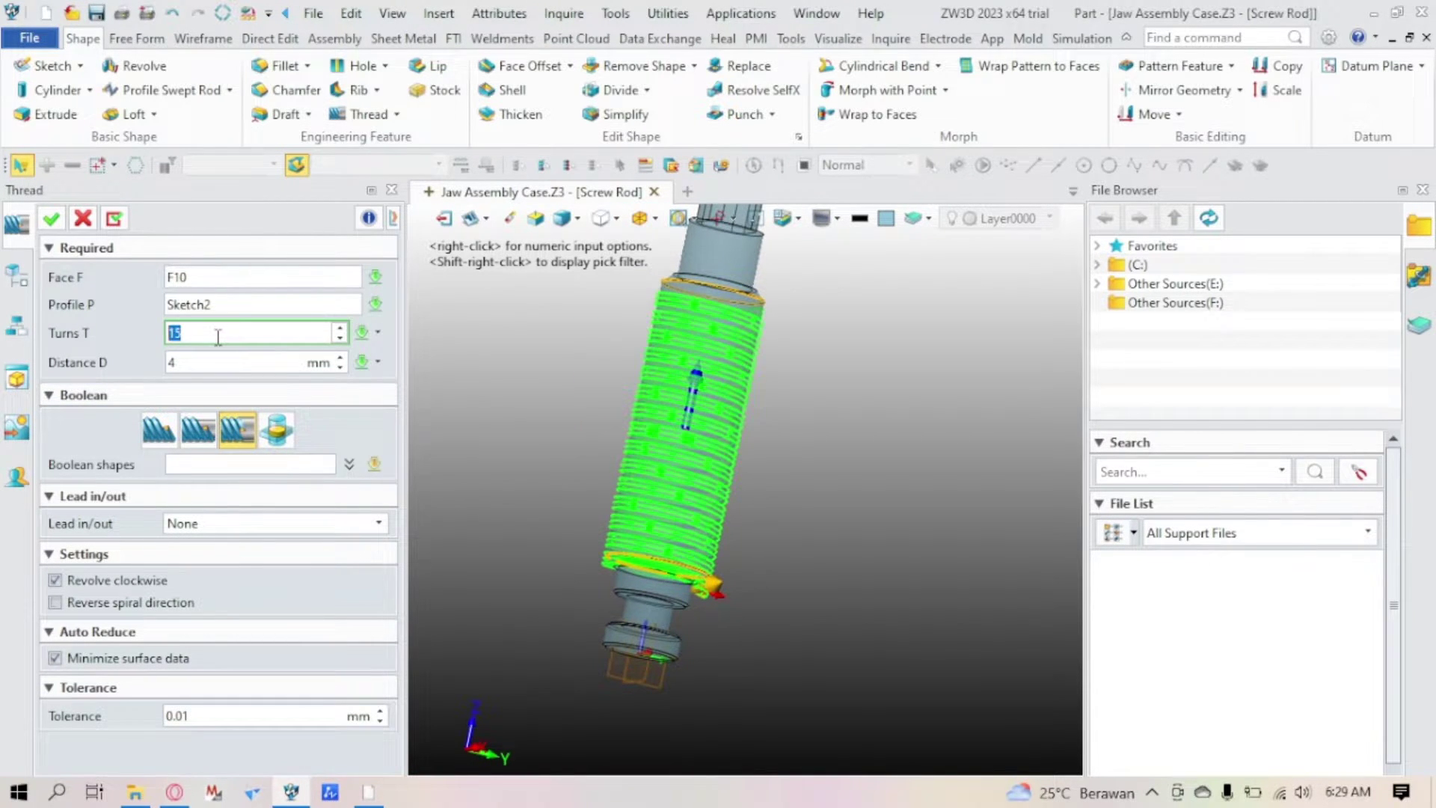
scroll(213, 334, "up", 3)
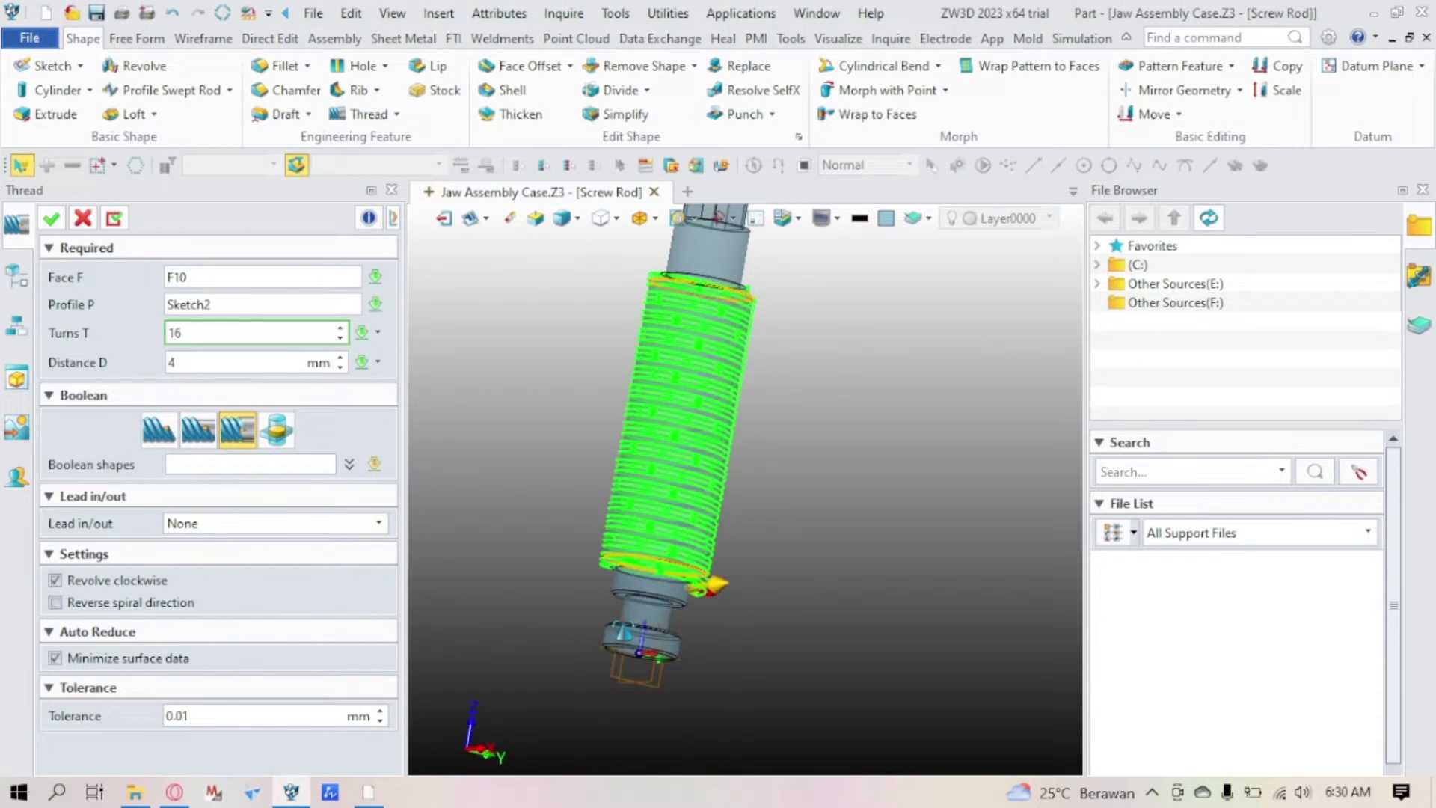
Step: Try the clockwise and spiral direction options, leaving the original direction
left_click(98, 584)
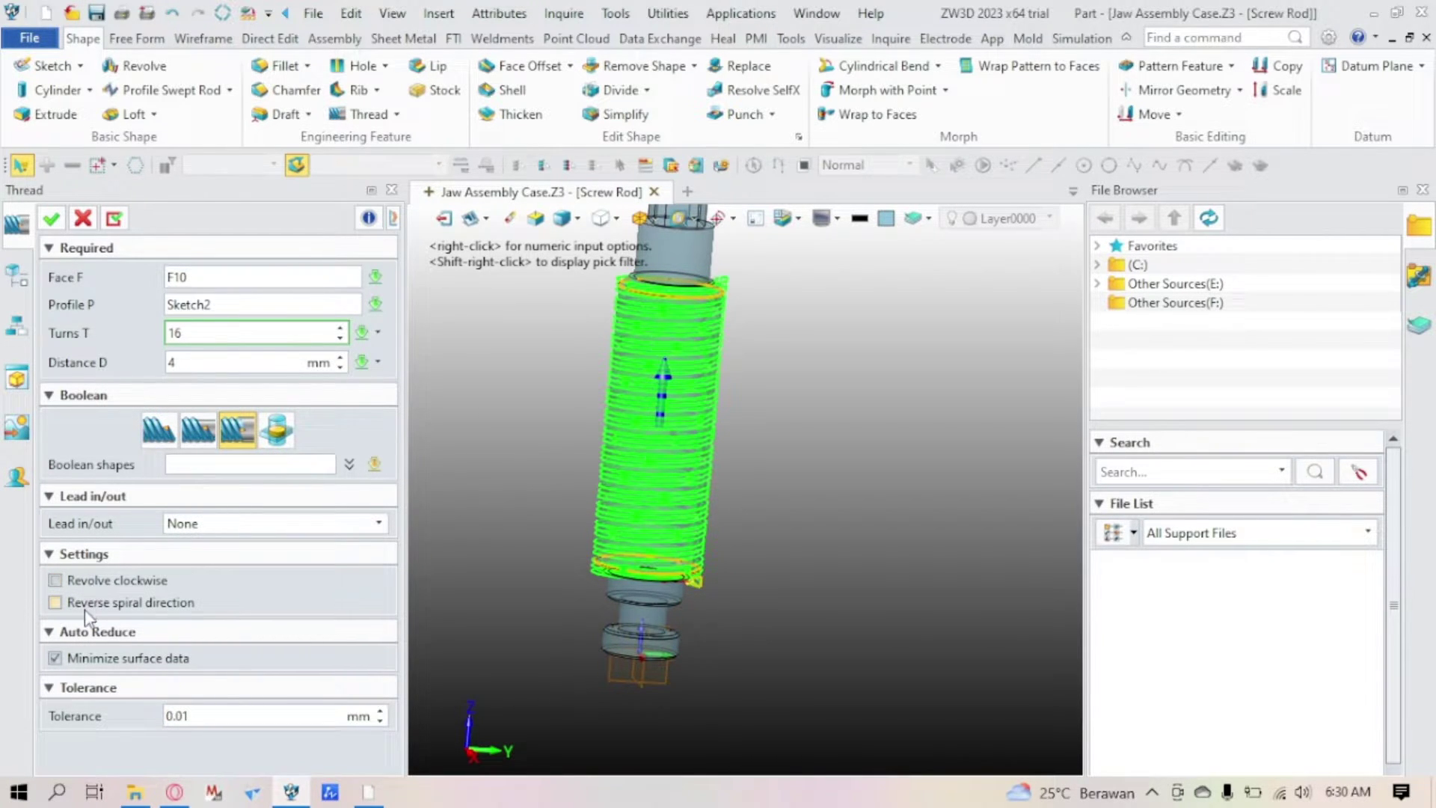
right_click_drag(551, 653, 519, 623)
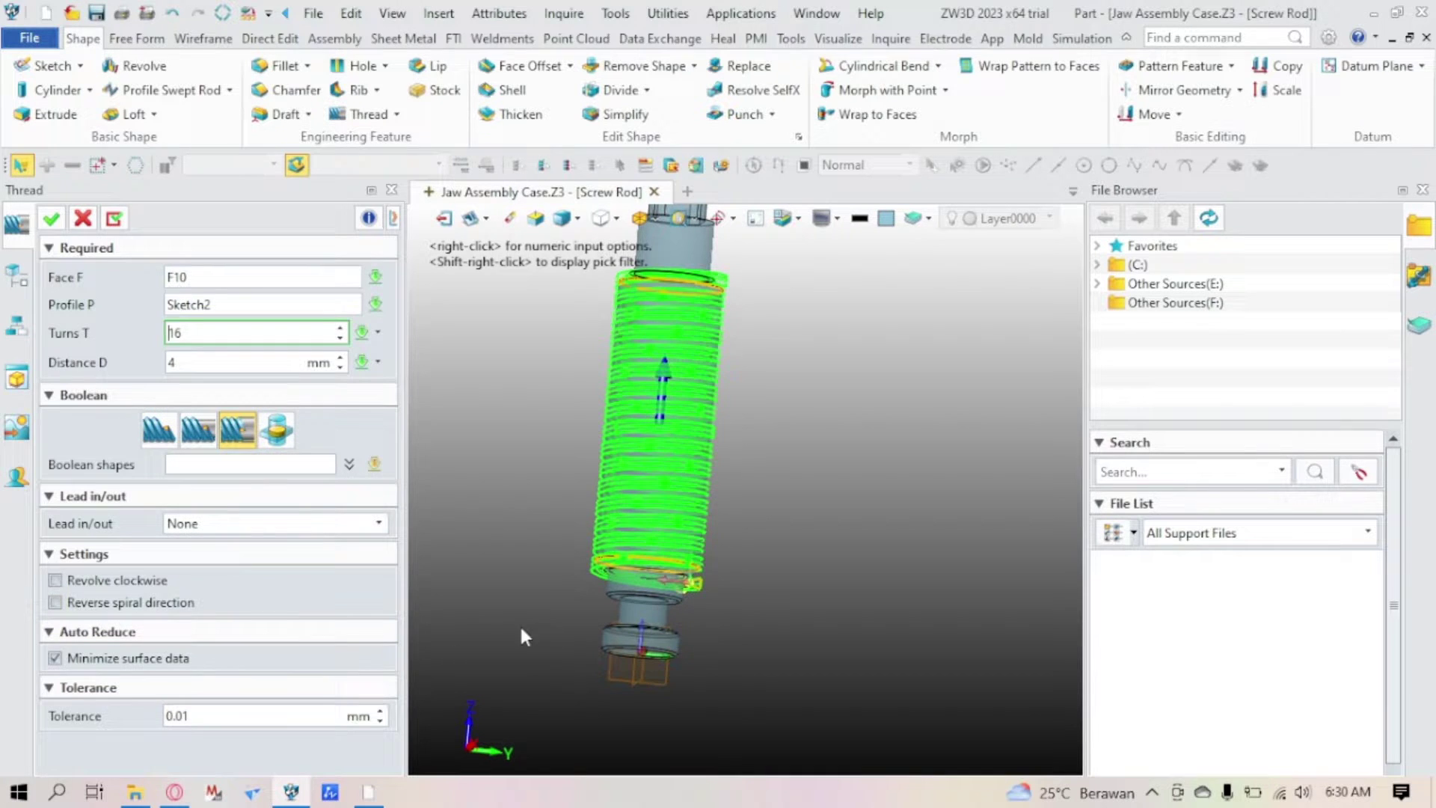
left_click(143, 606)
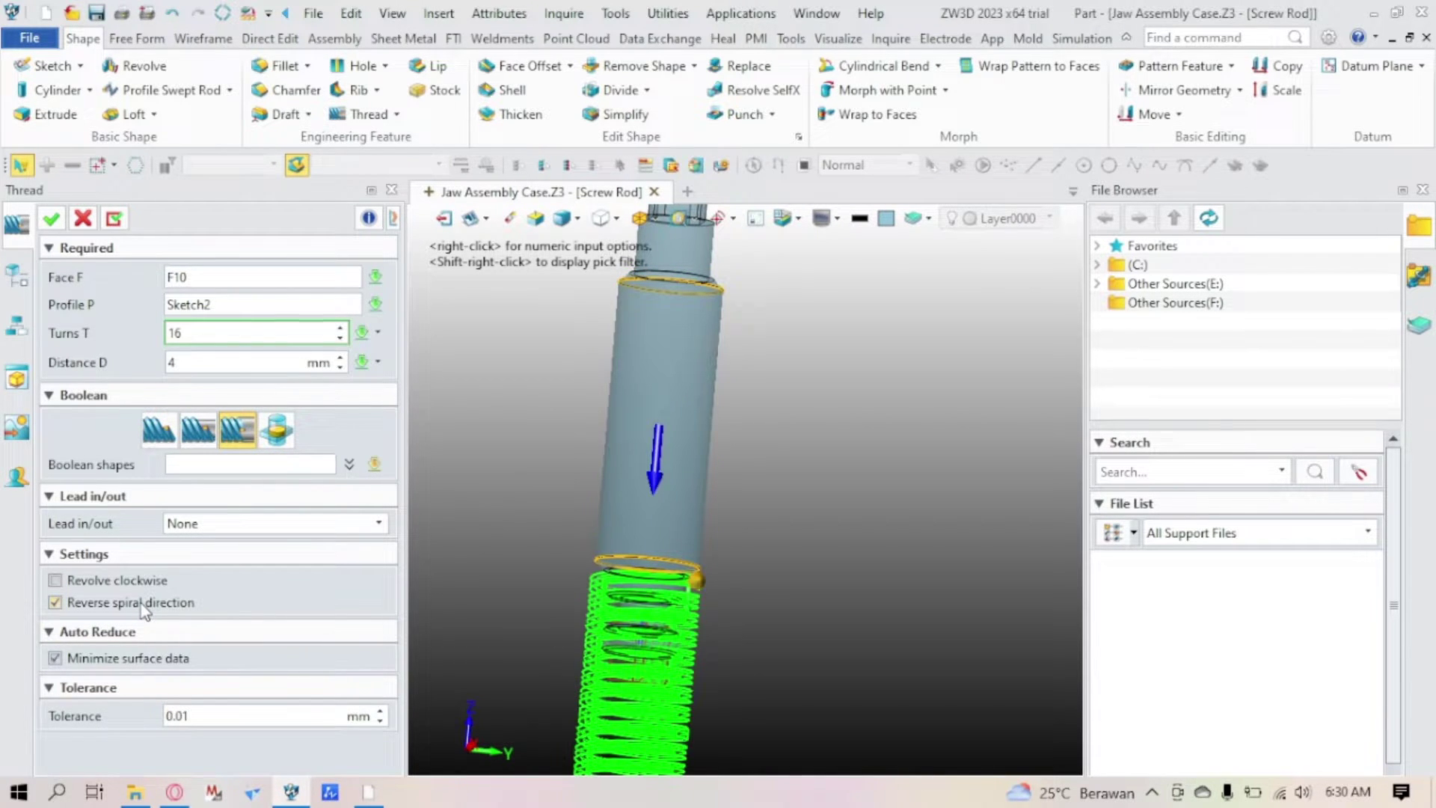
left_click(142, 604)
Step: Set the thread's Lead in/out to Both ends
left_click(239, 527)
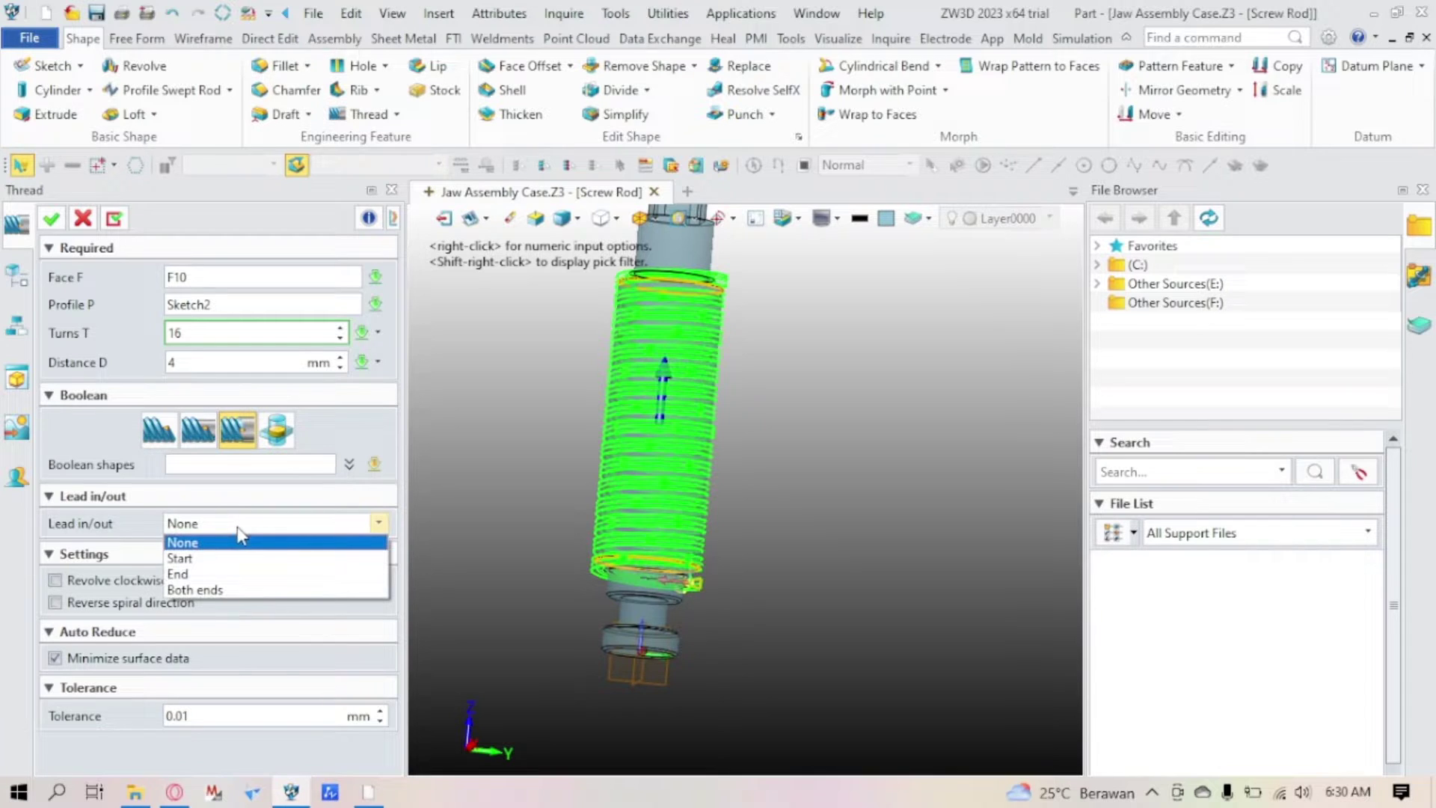
left_click(216, 559)
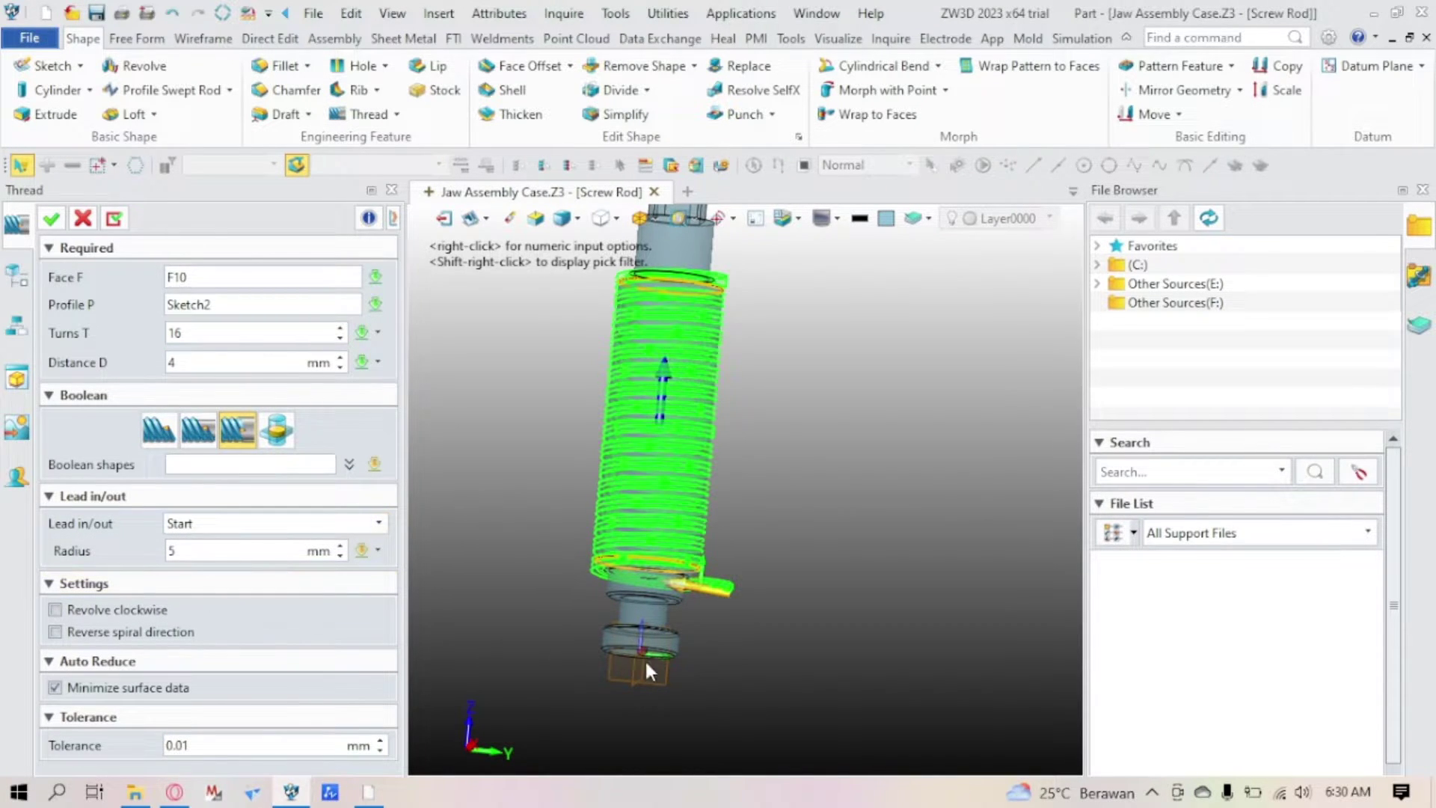
scroll(580, 658, "up", 6)
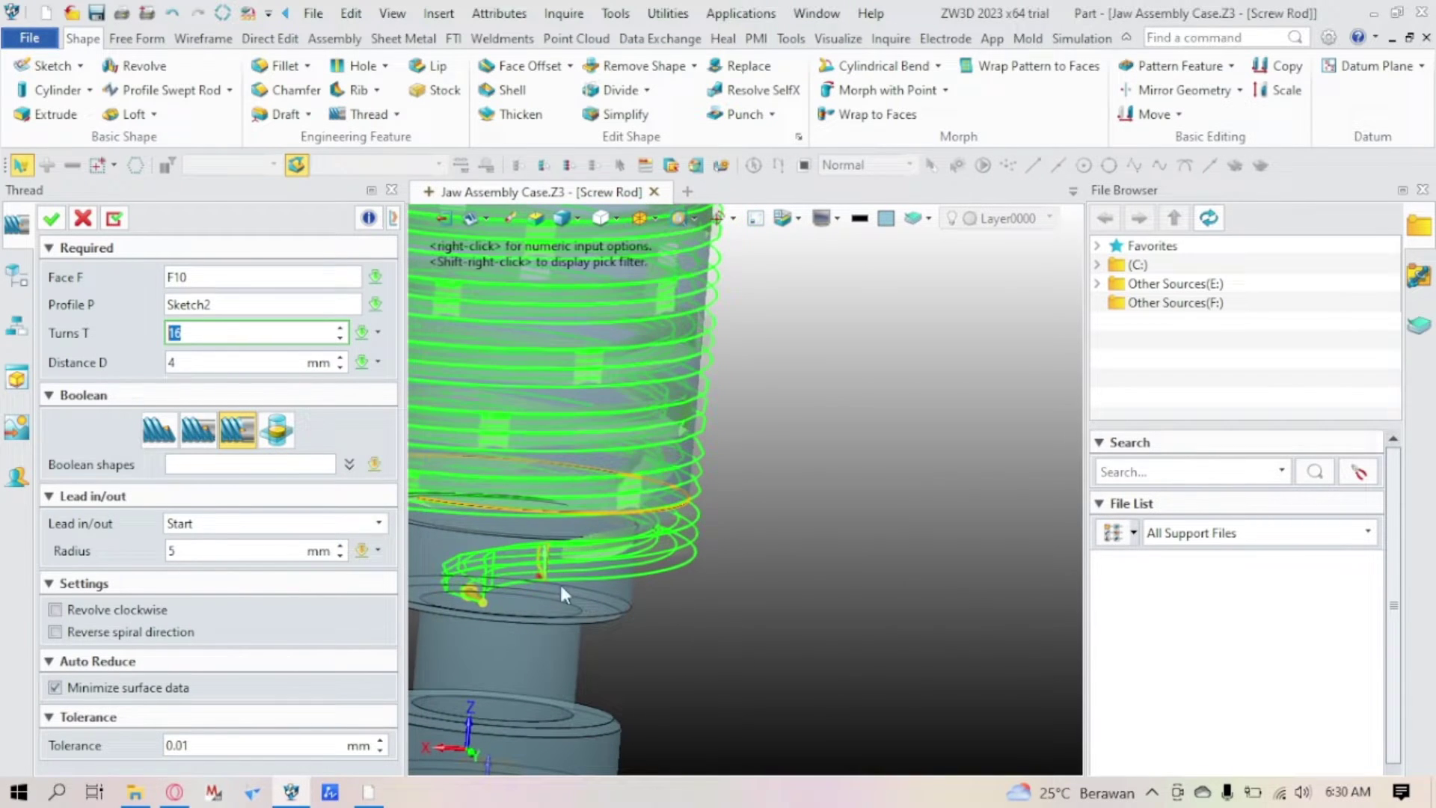
left_click(187, 523)
left_click(217, 589)
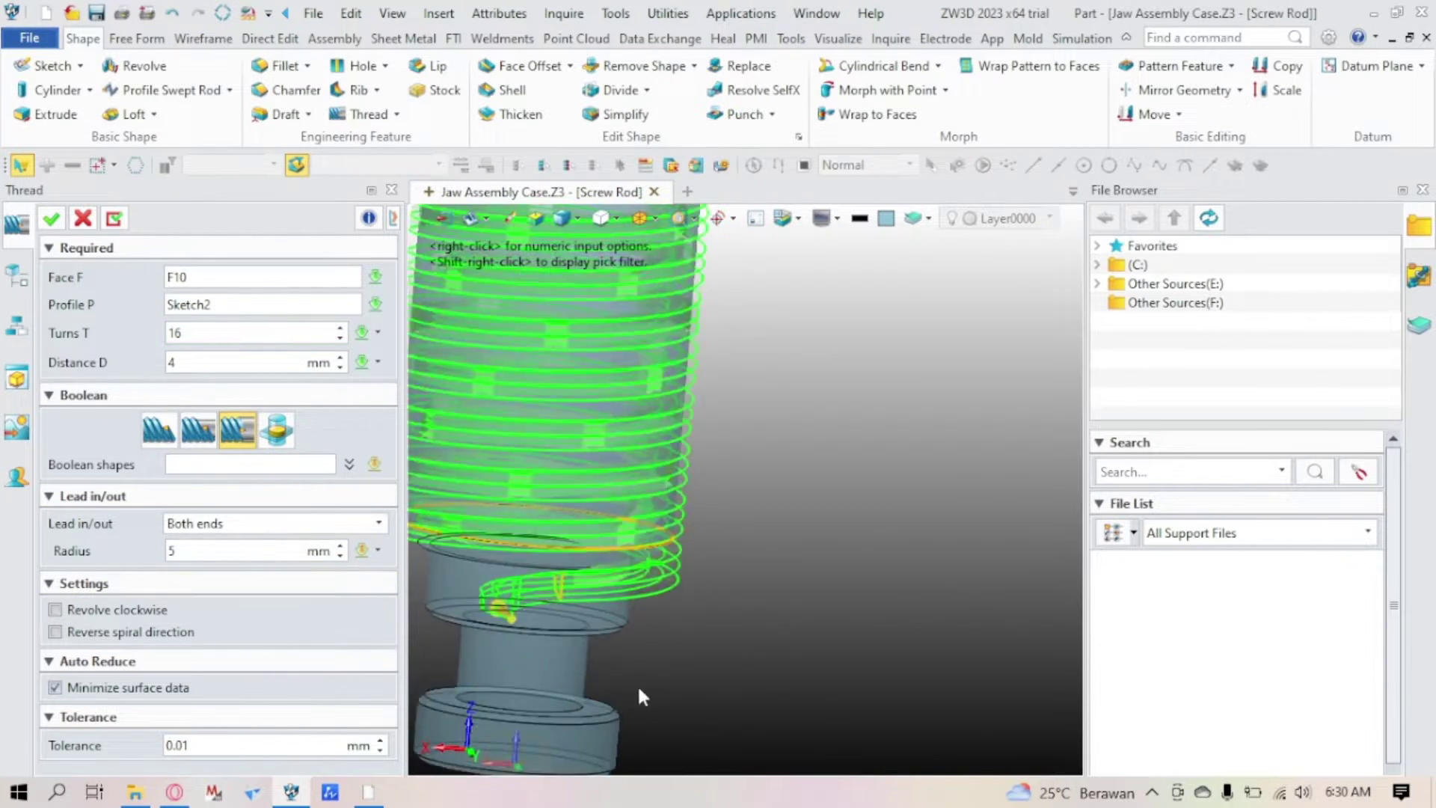
scroll(638, 689, "down", 6)
scroll(619, 466, "up", 5)
right_click_drag(619, 467, 673, 482)
scroll(674, 483, "down", 4)
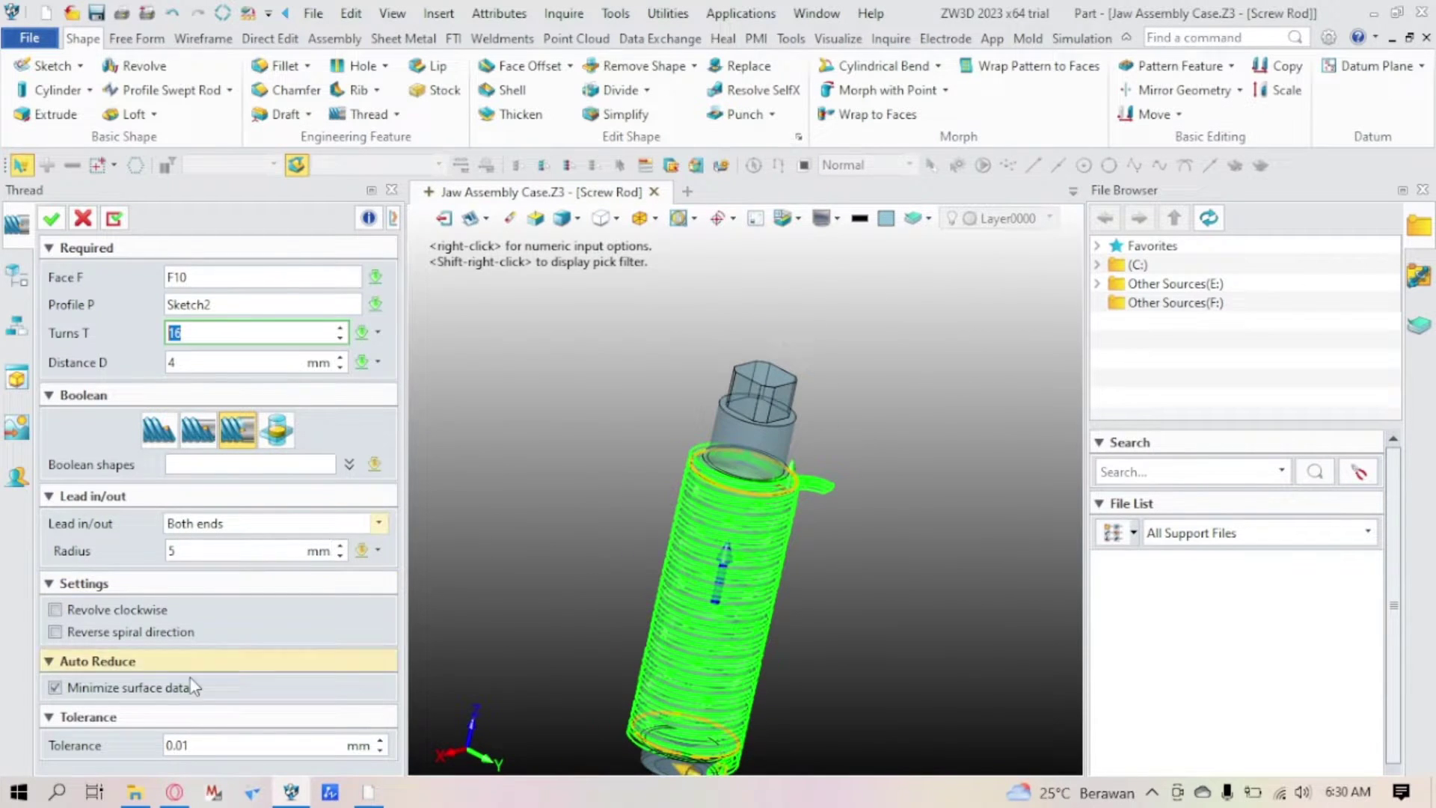
Step: Change the thread tolerance to 0.03
left_click(225, 743)
scroll(225, 743, "down", 1)
scroll(225, 744, "up", 3)
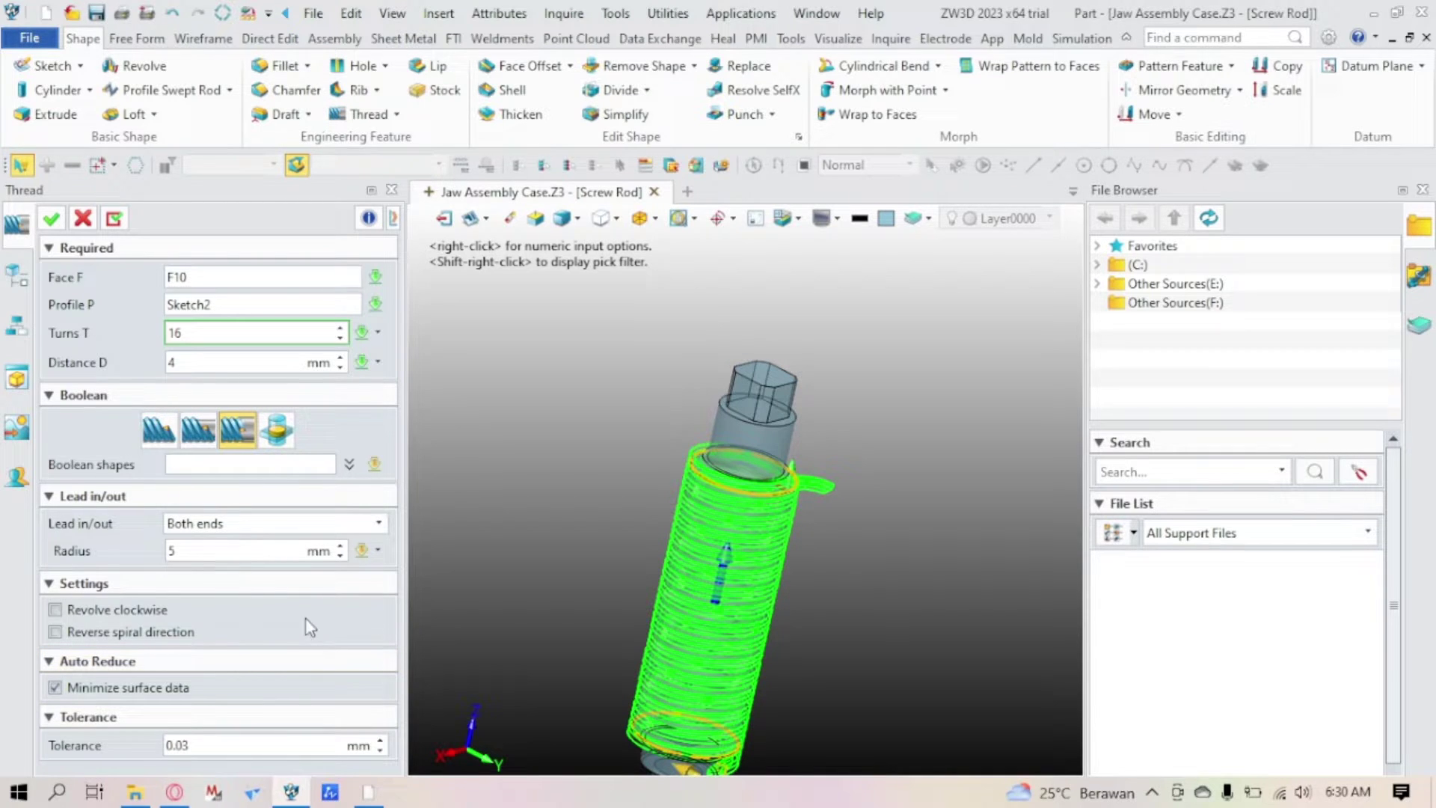
Step: Apply the thread to the screw rod and inspect the grooves
left_click(50, 220)
scroll(770, 465, "up", 3)
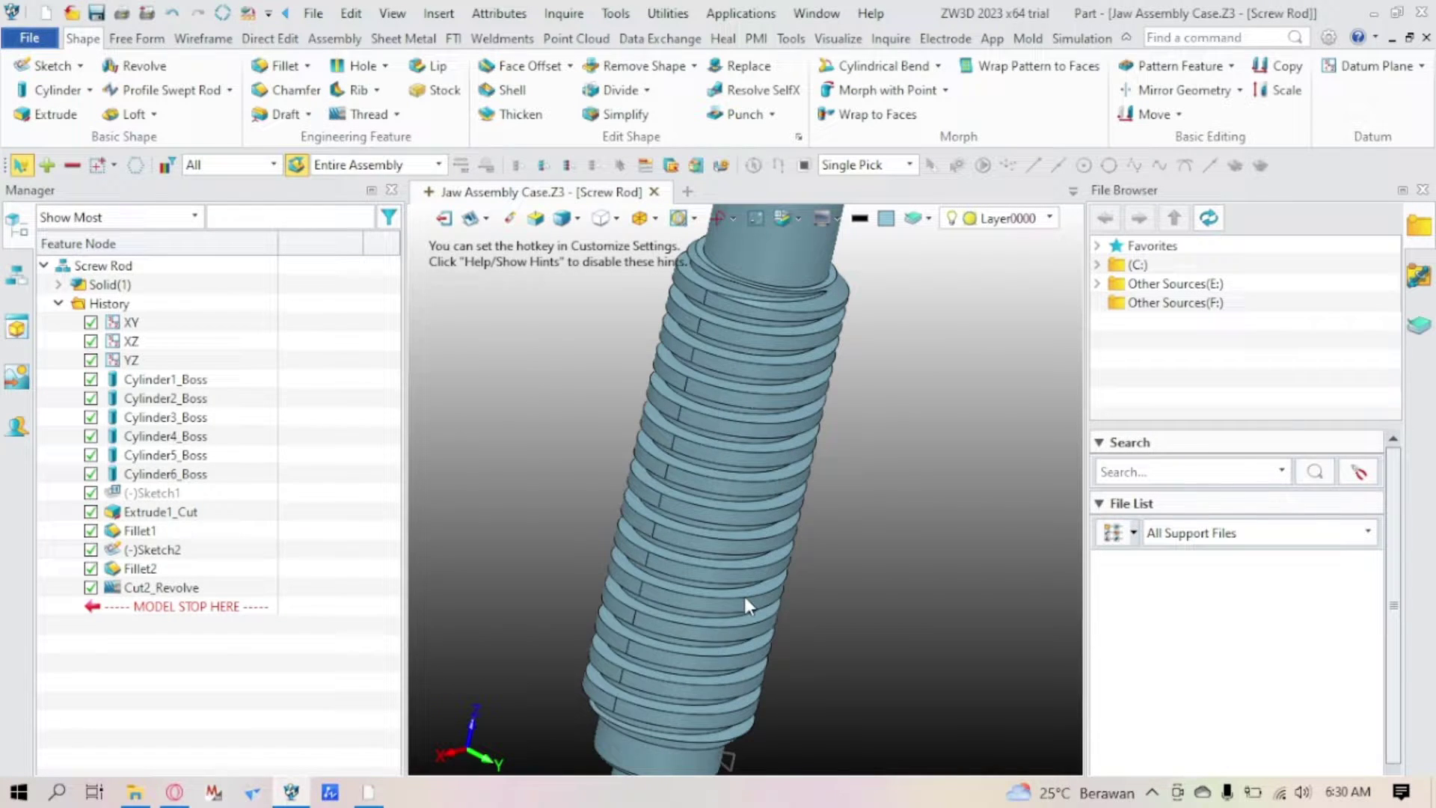
scroll(624, 730, "up", 2)
right_click_drag(667, 709, 626, 711)
scroll(486, 561, "down", 4)
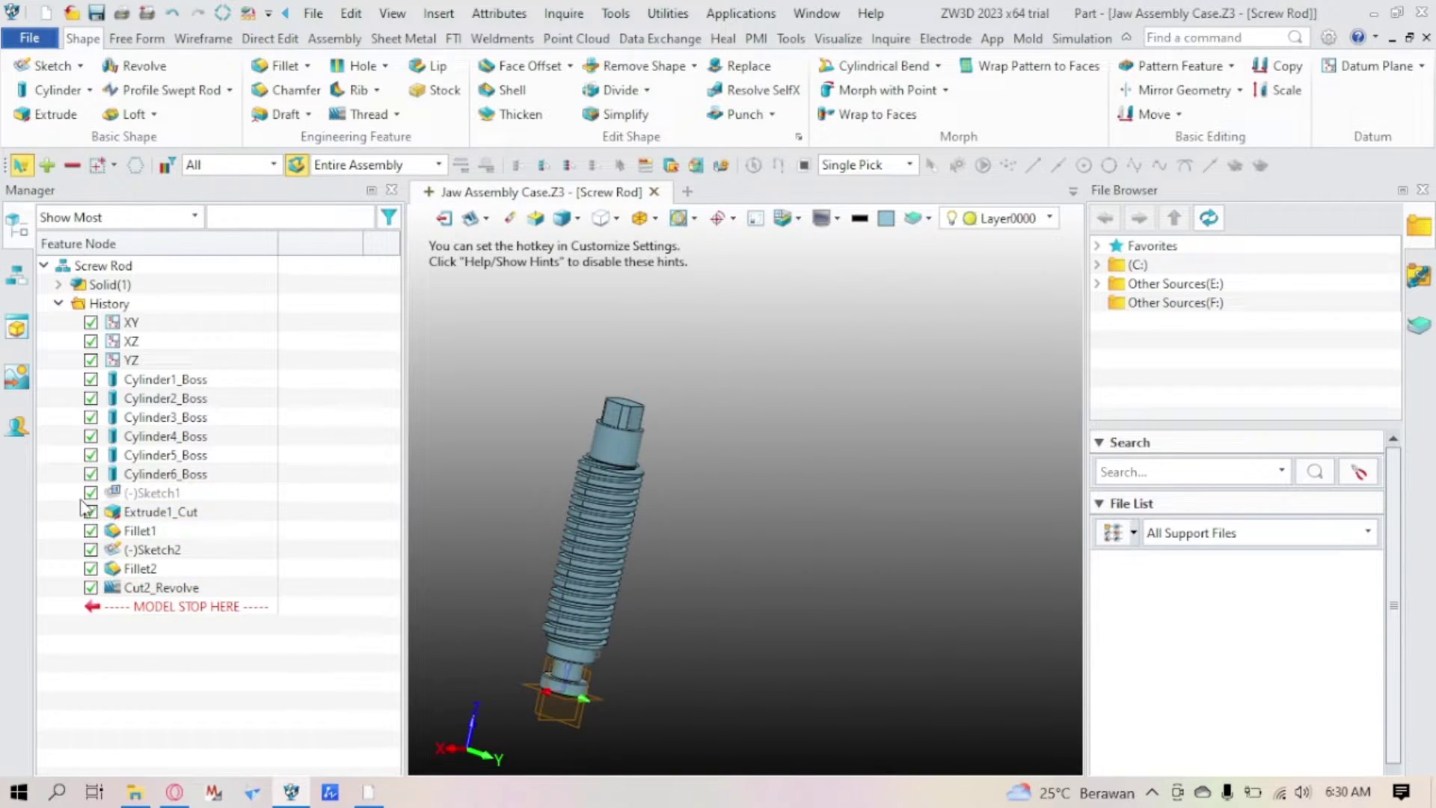
Step: Edit the thread feature to 15 turns and confirm, then inspect the thread end
double_click(141, 589)
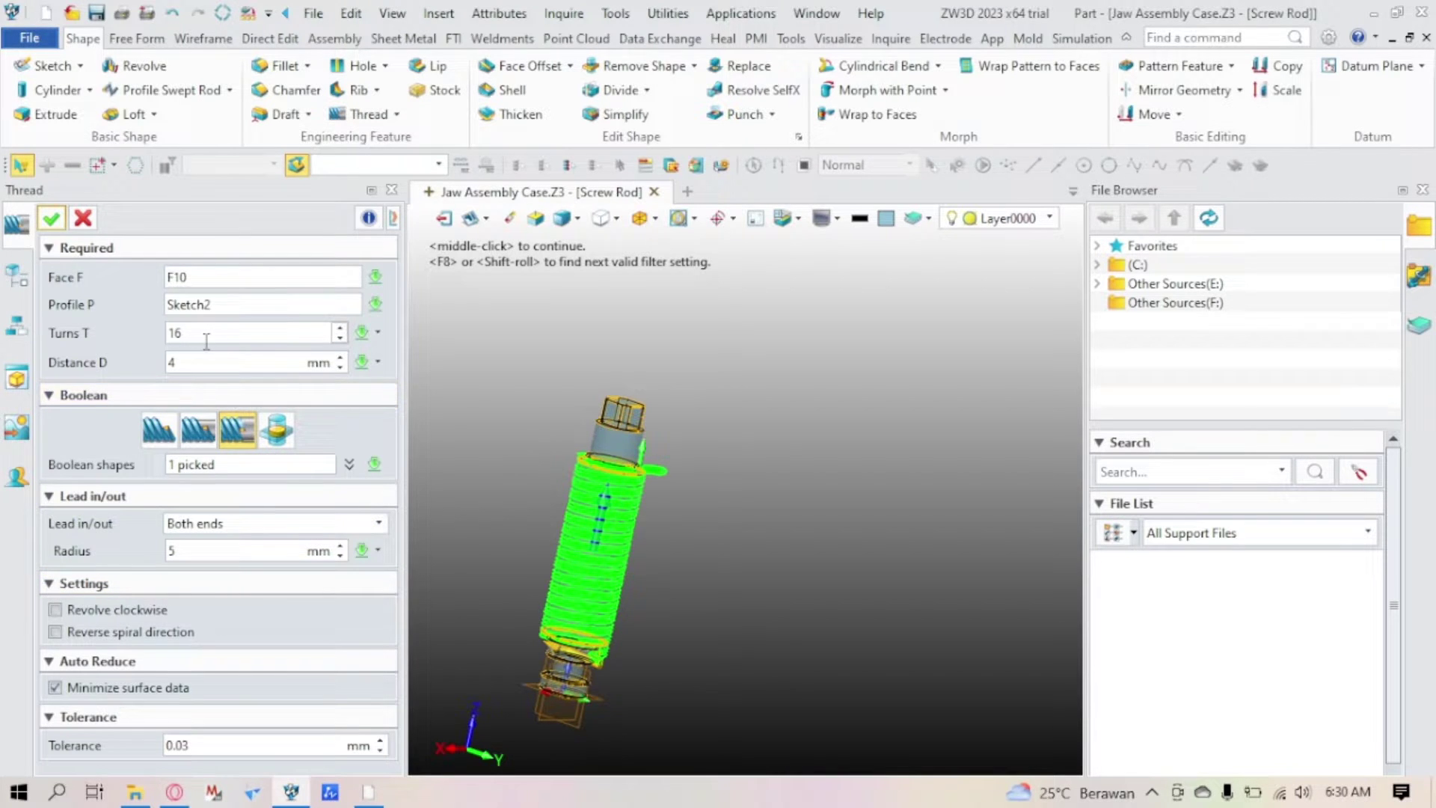
scroll(203, 335, "down", 1)
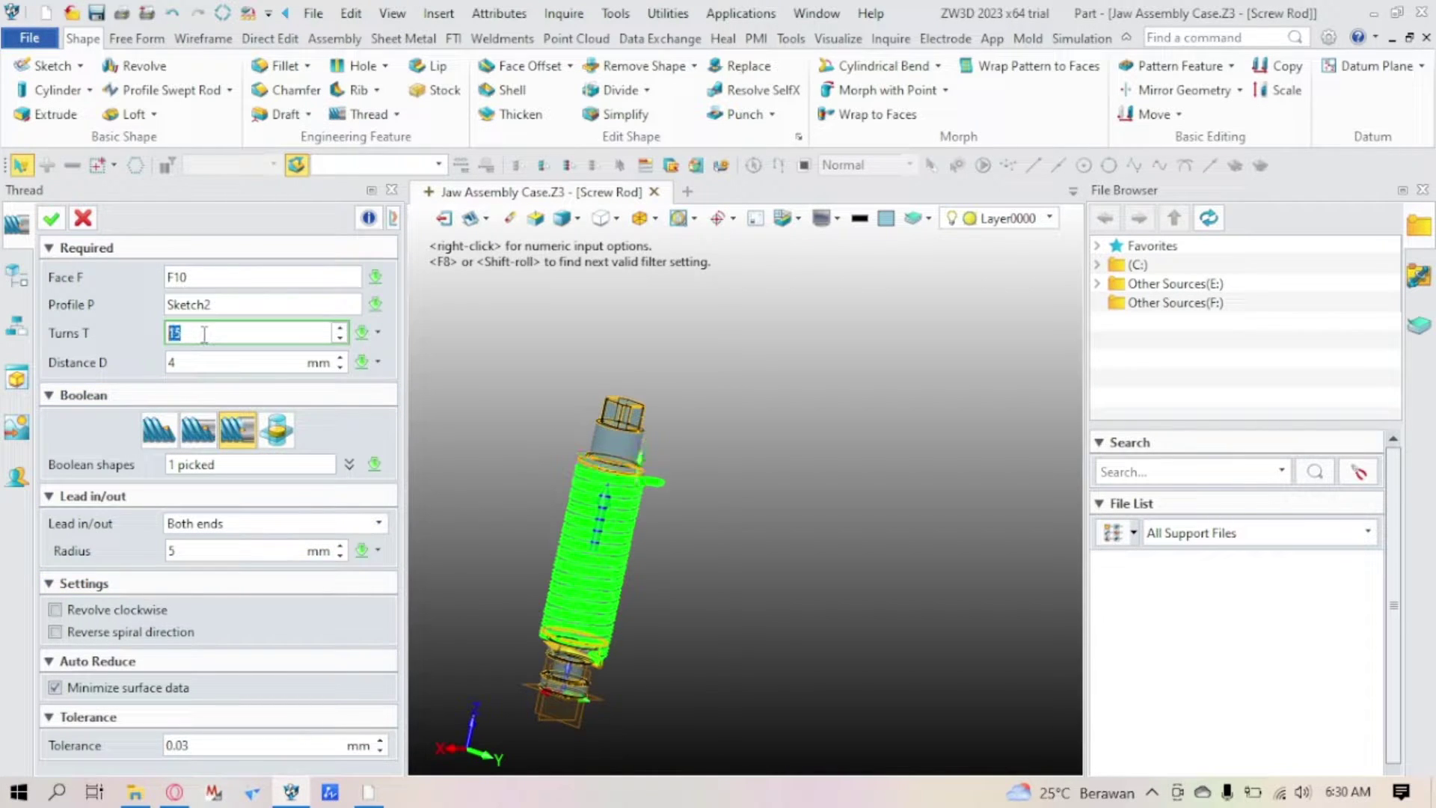
left_click(50, 217)
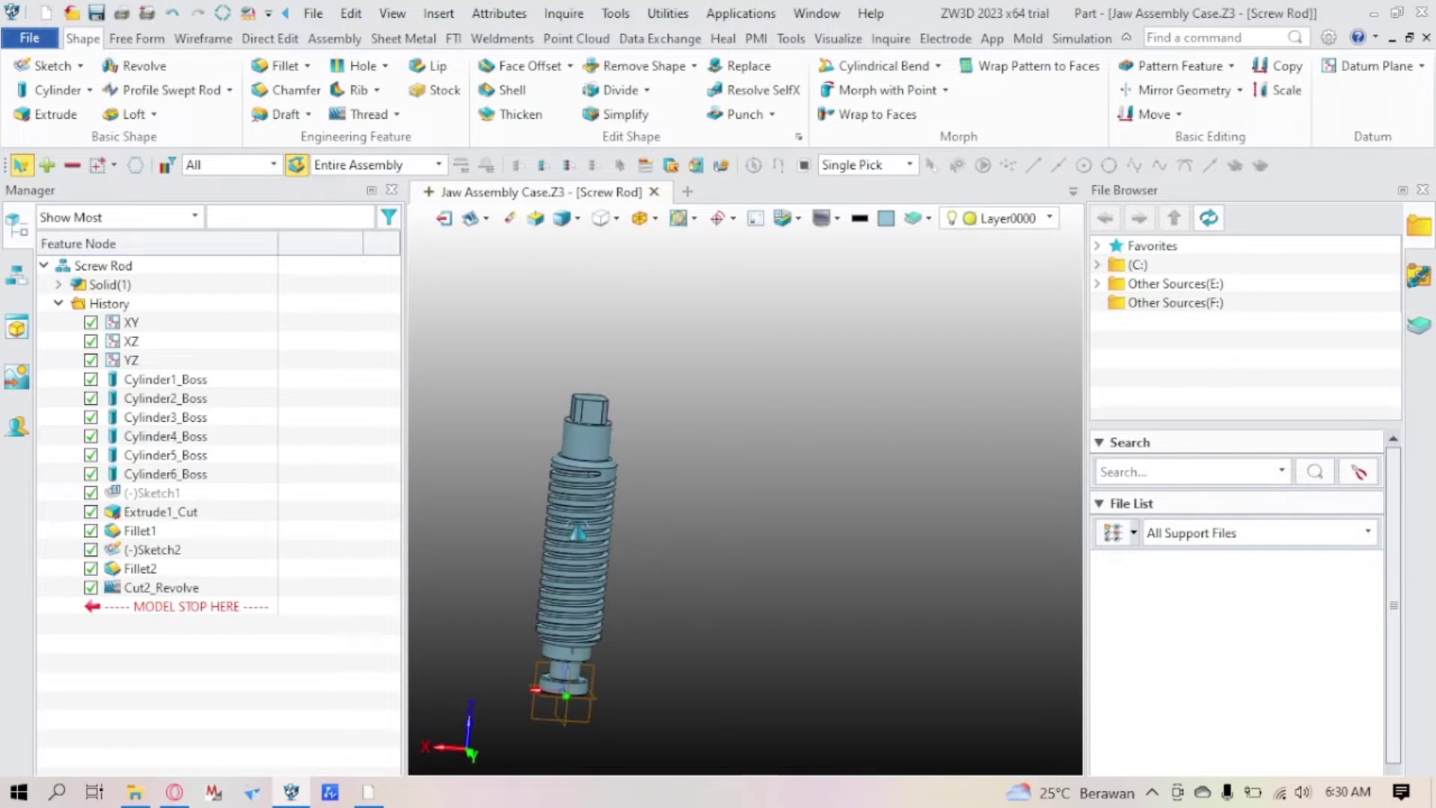
scroll(564, 479, "up", 5)
right_click_drag(578, 532, 630, 479)
scroll(715, 480, "up", 3)
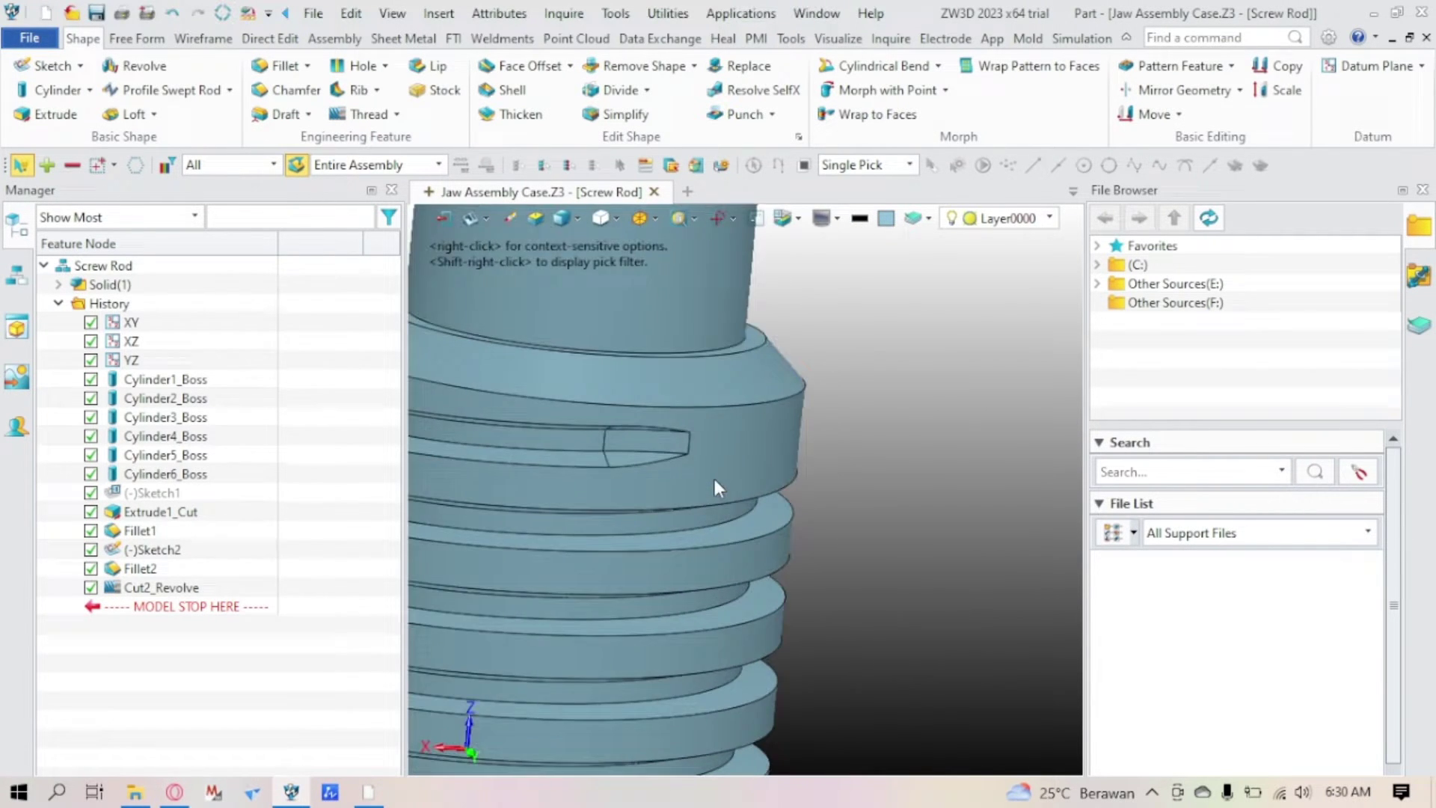
scroll(715, 487, "down", 5)
middle_click_drag(604, 545, 609, 621)
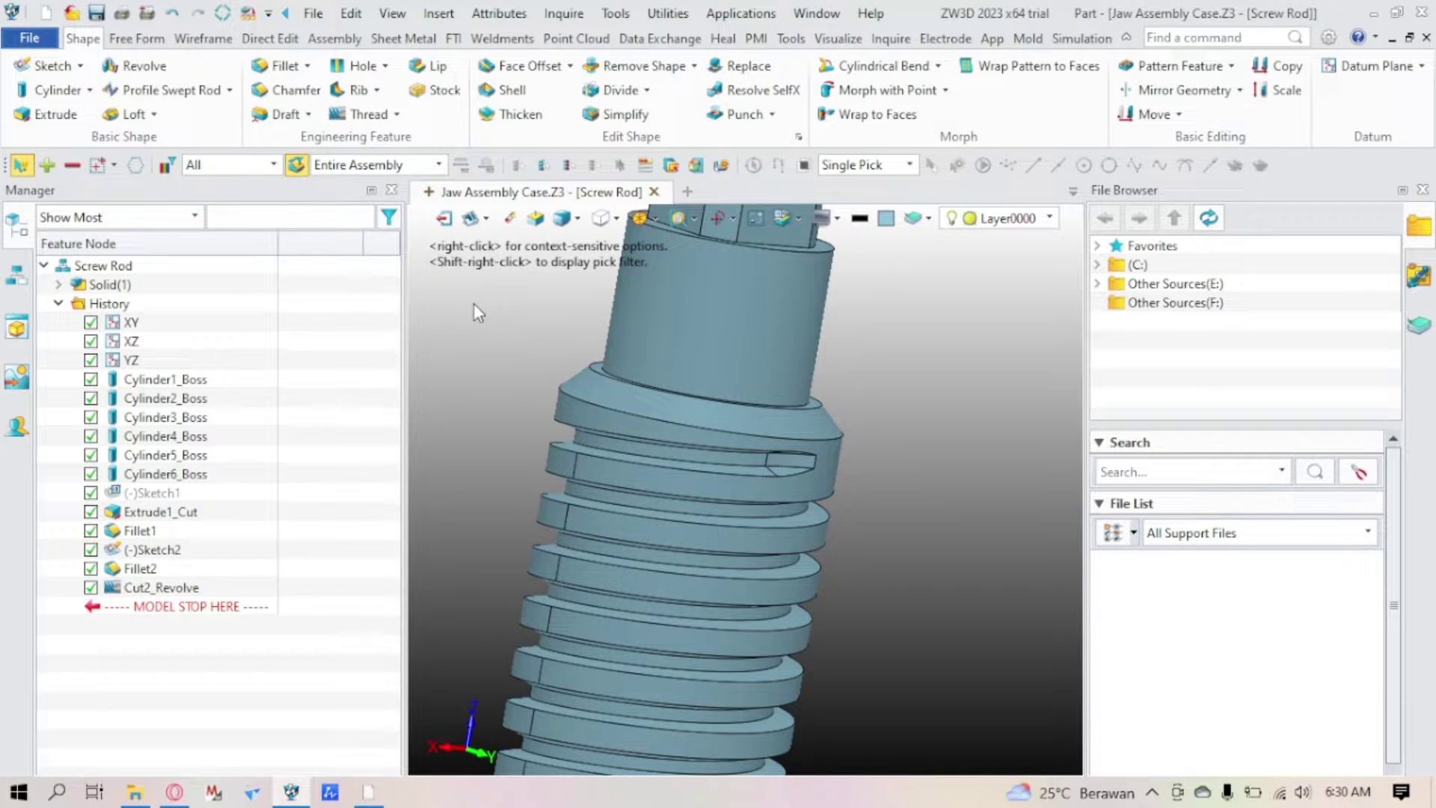
Step: Close the Screw Rod part and reopen Jaw Assembly, zooming in on the threaded rod
left_click(449, 224)
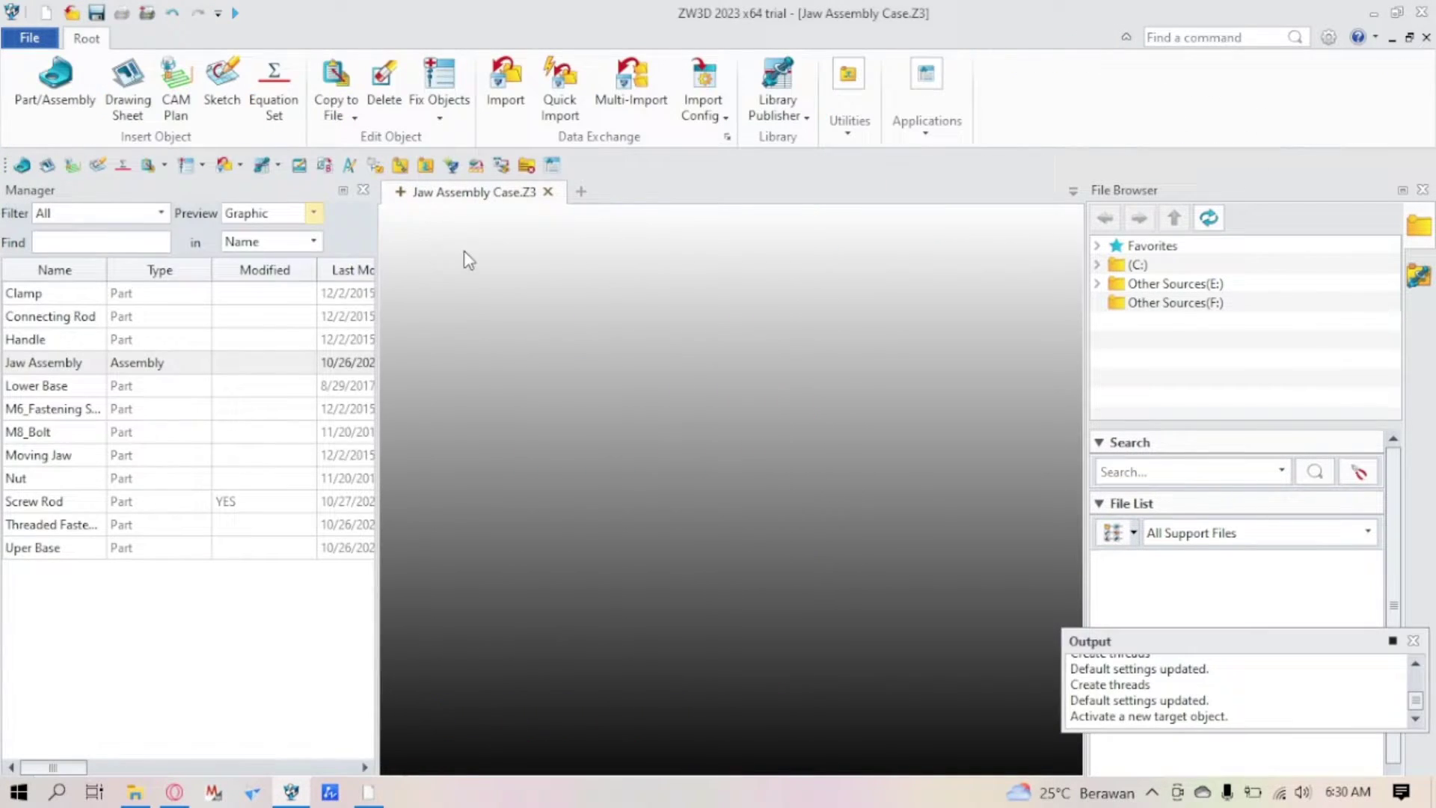
left_click(165, 374)
double_click(164, 374)
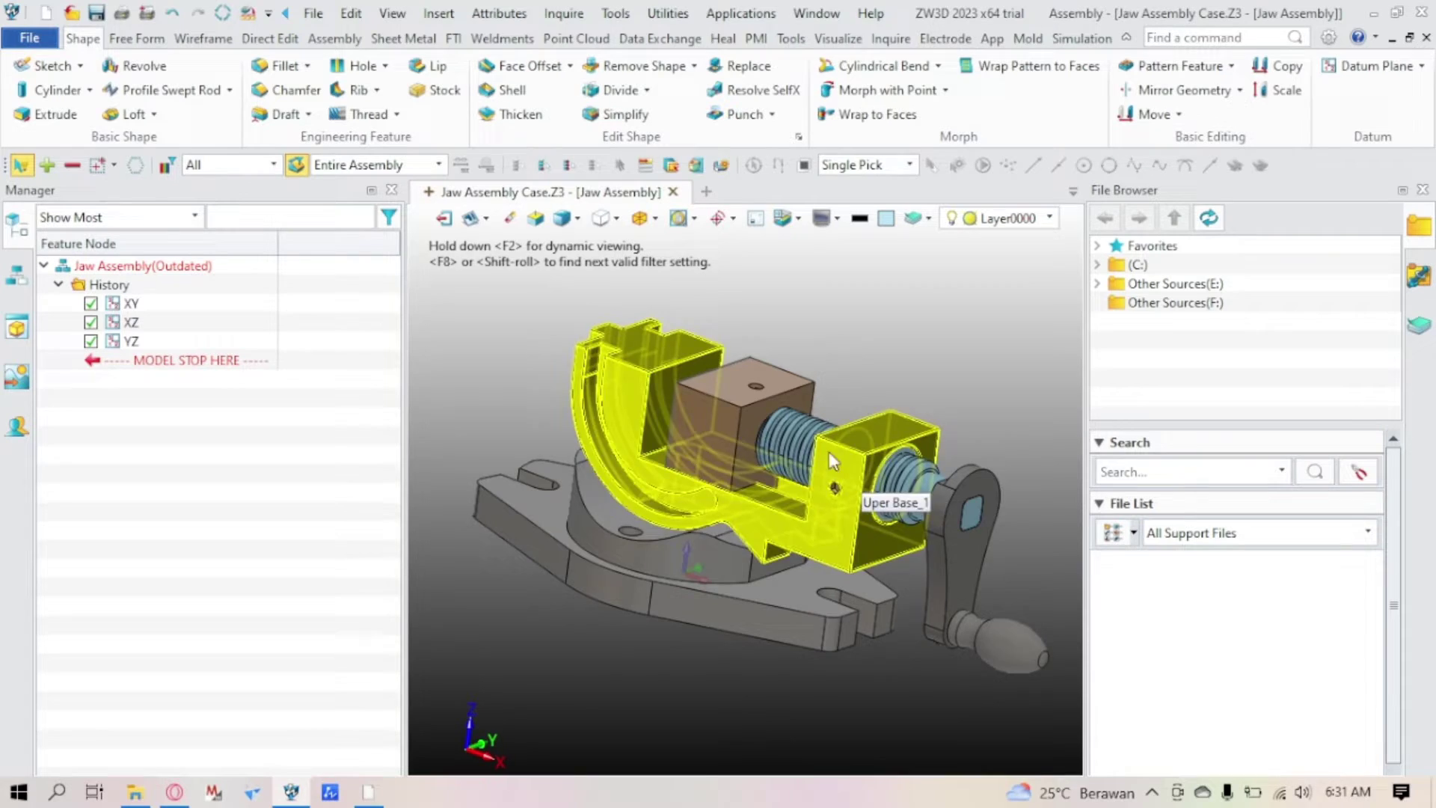
scroll(796, 447, "up", 5)
scroll(800, 532, "down", 5)
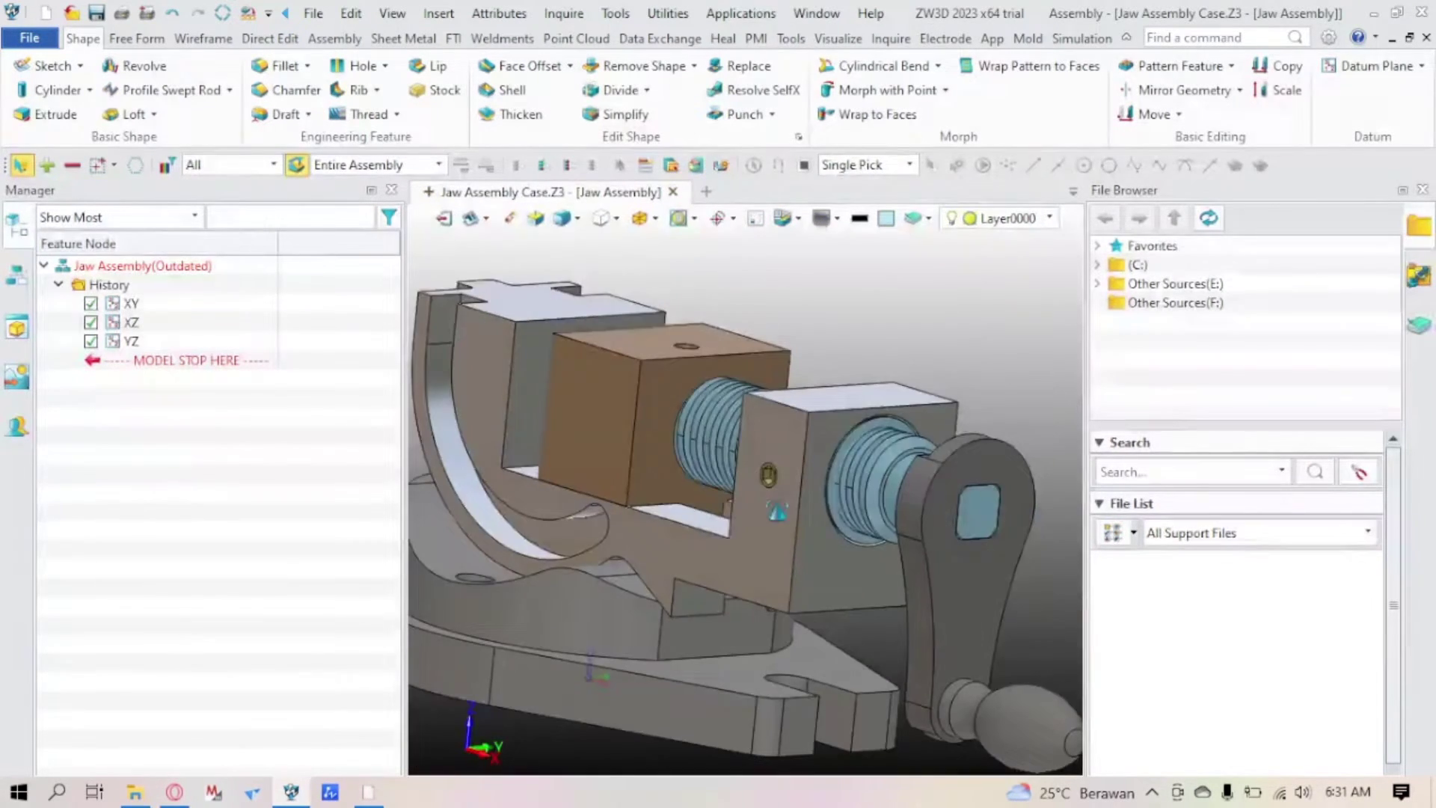
scroll(841, 487, "up", 6)
scroll(860, 490, "down", 2)
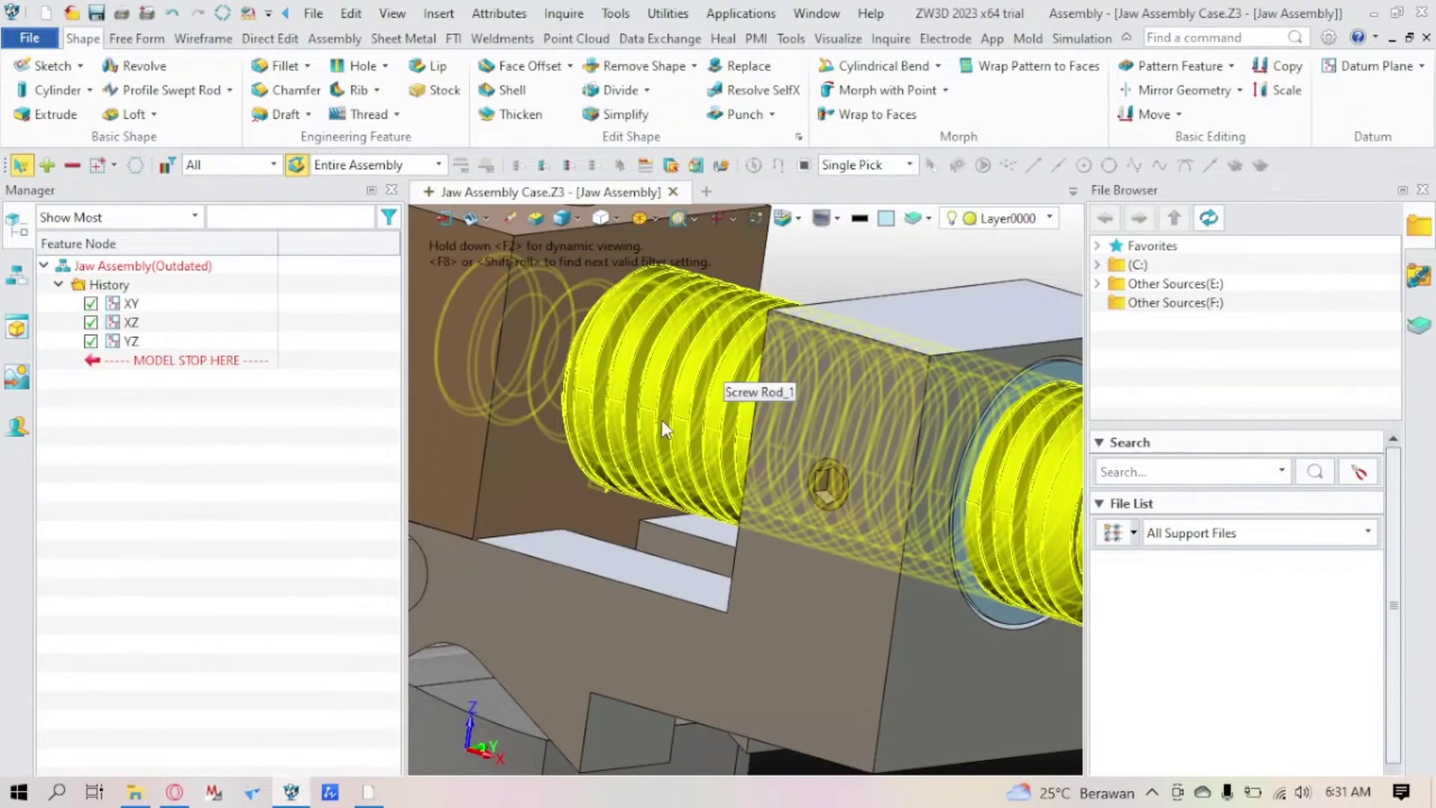
scroll(661, 420, "down", 3)
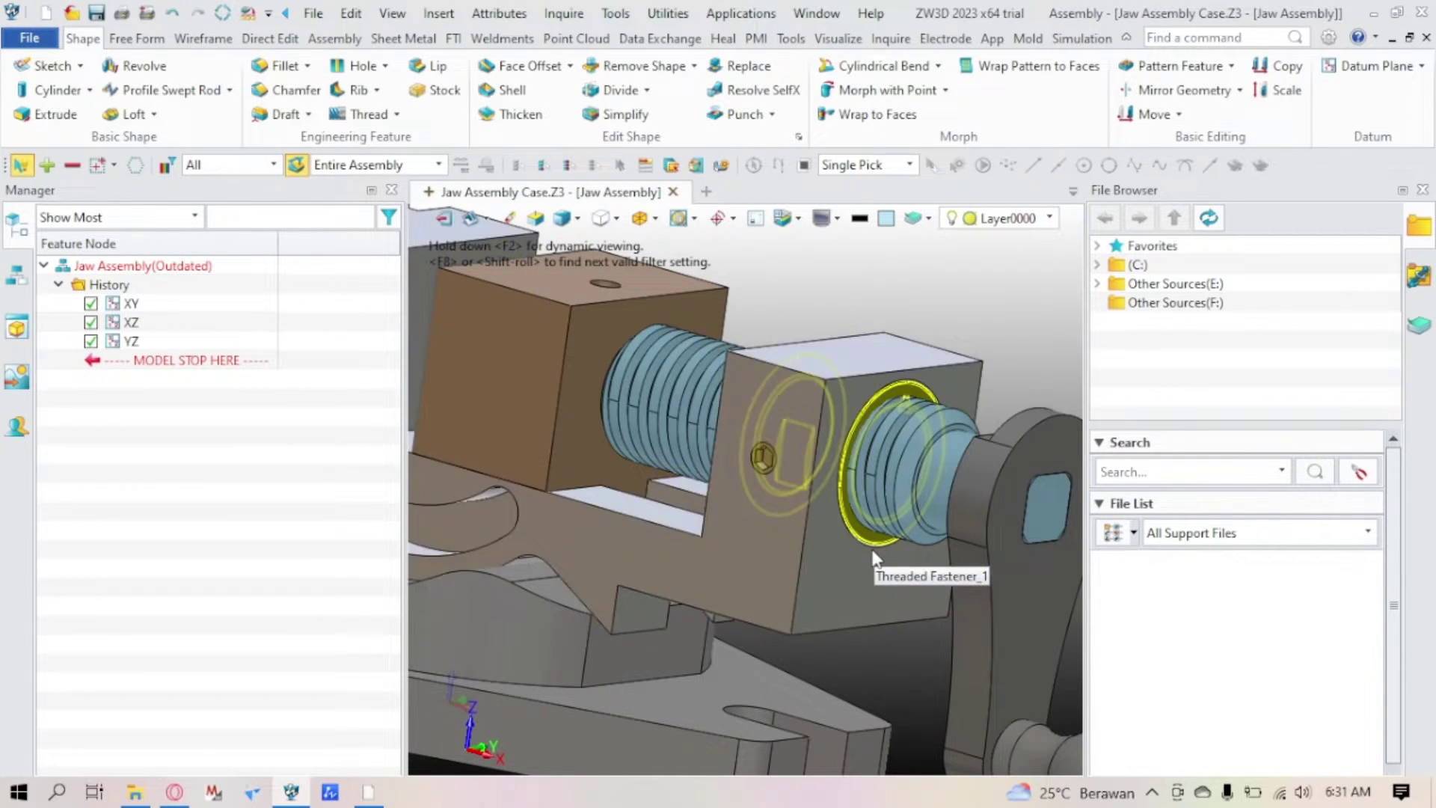
scroll(863, 523, "up", 5)
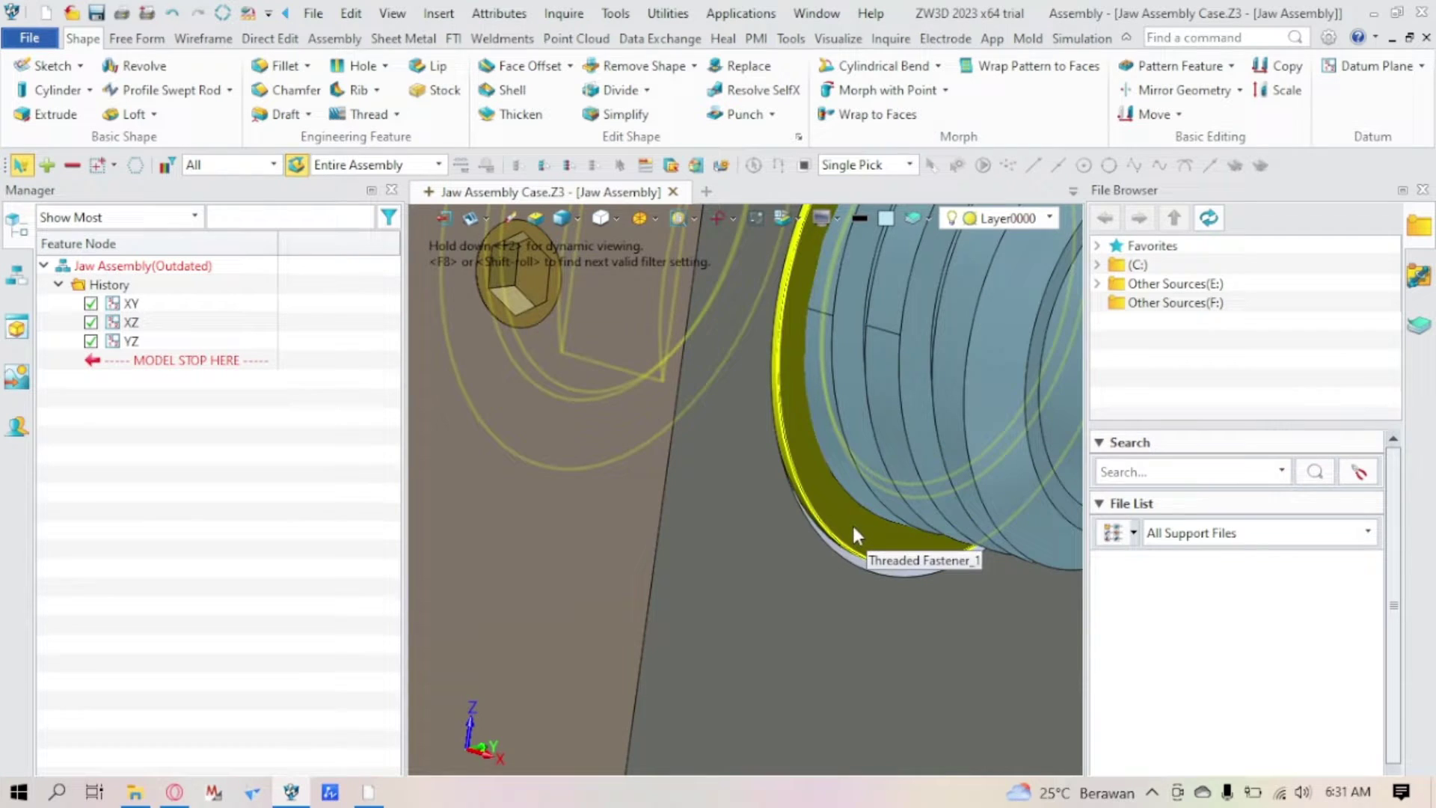
left_click(851, 526)
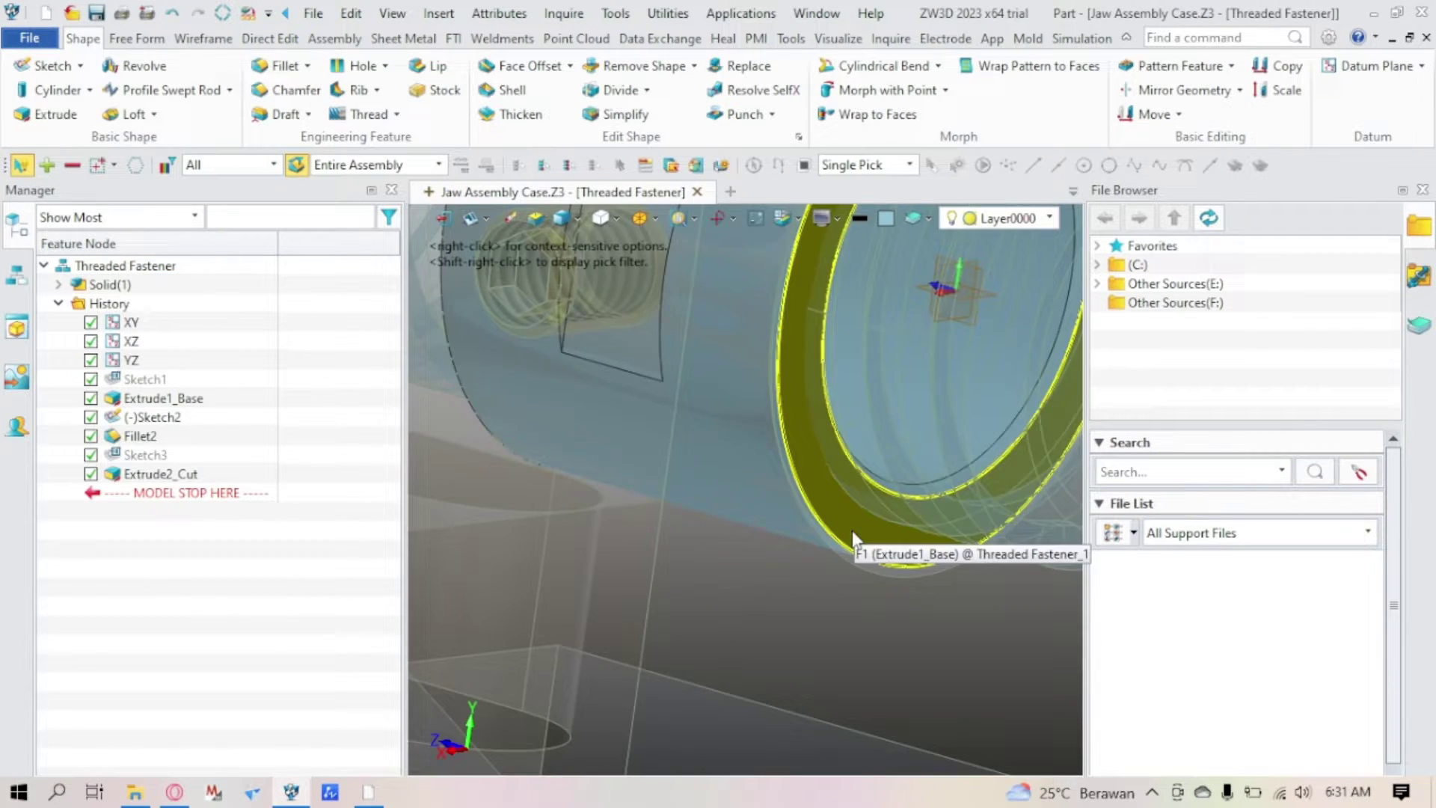
scroll(853, 537, "down", 5)
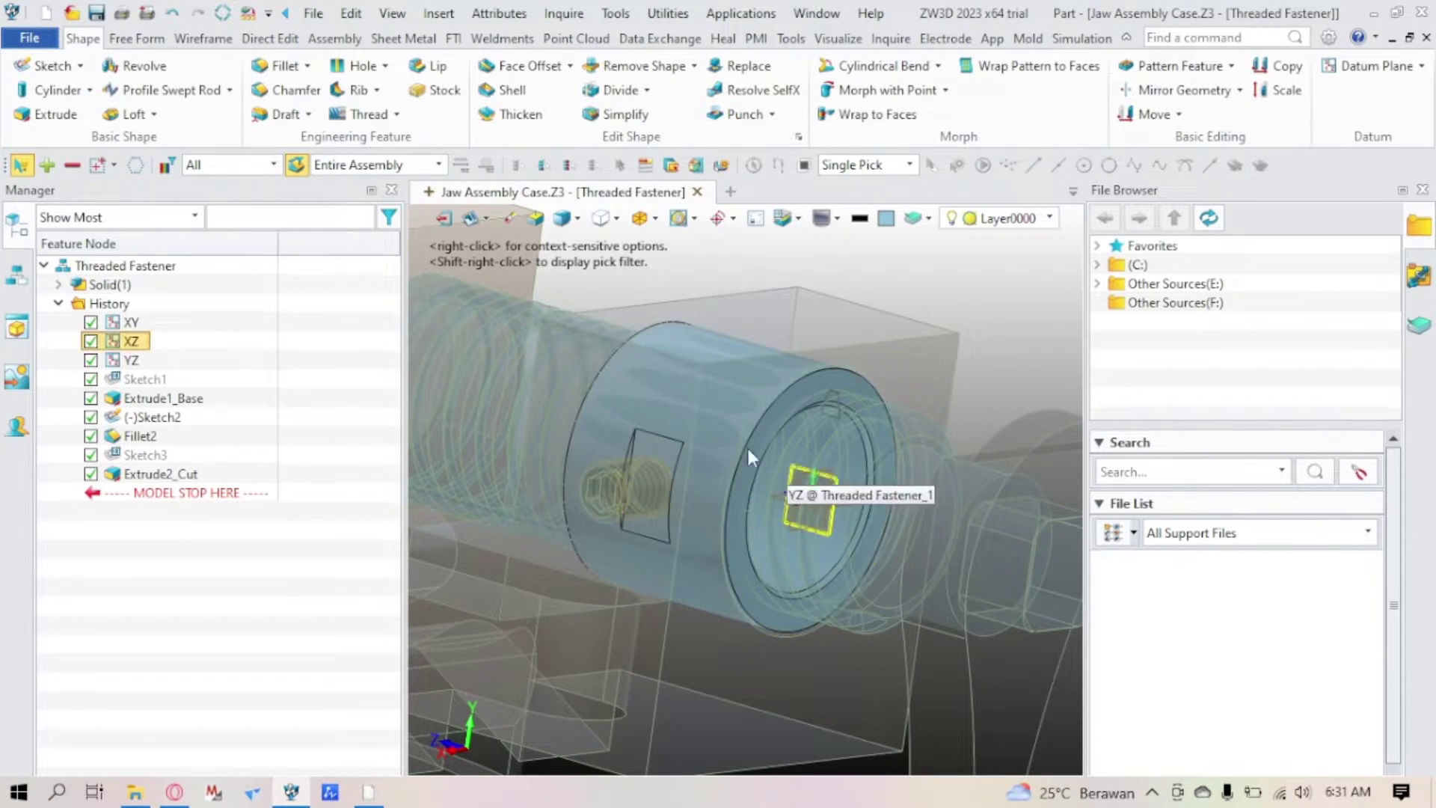
scroll(806, 507, "up", 4)
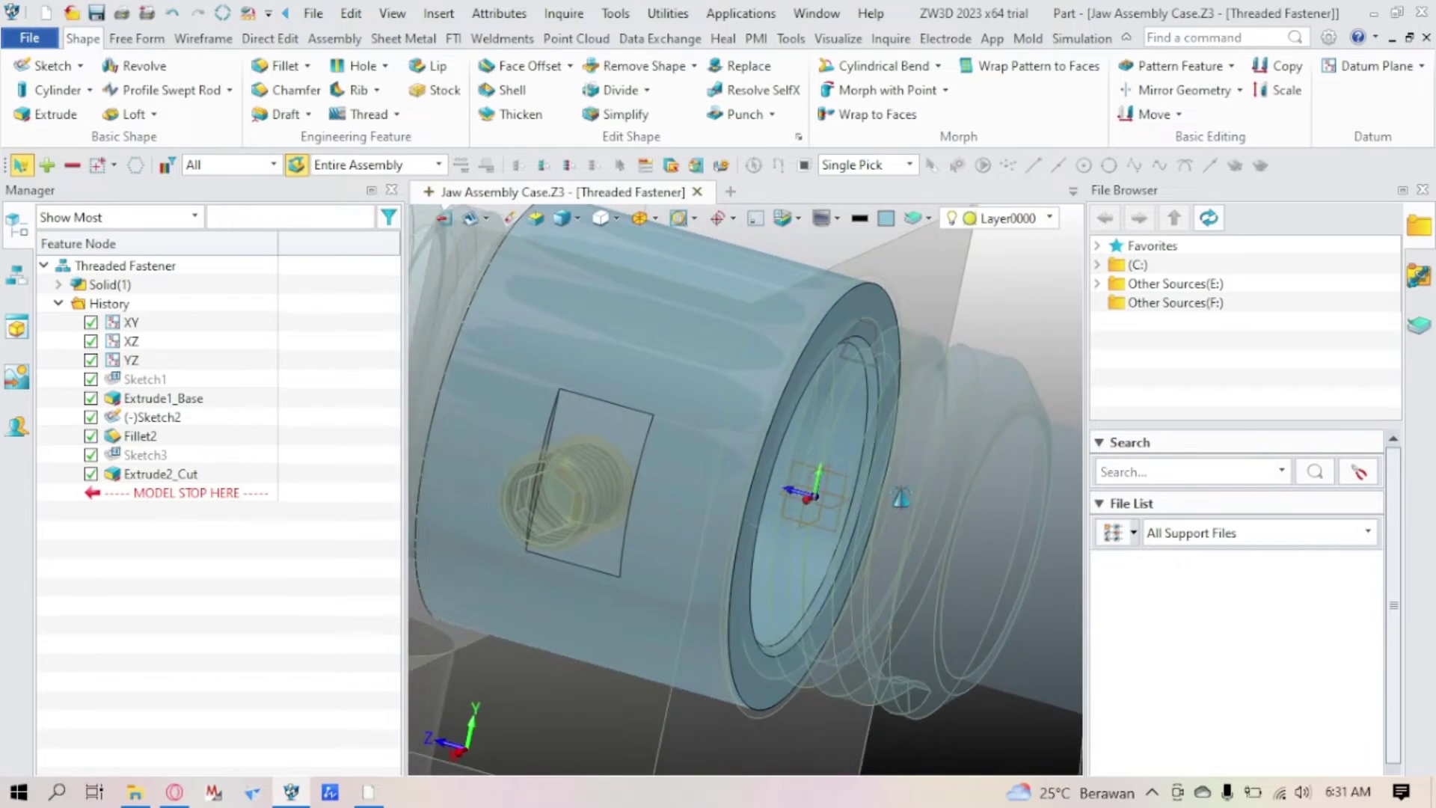
scroll(770, 503, "down", 8)
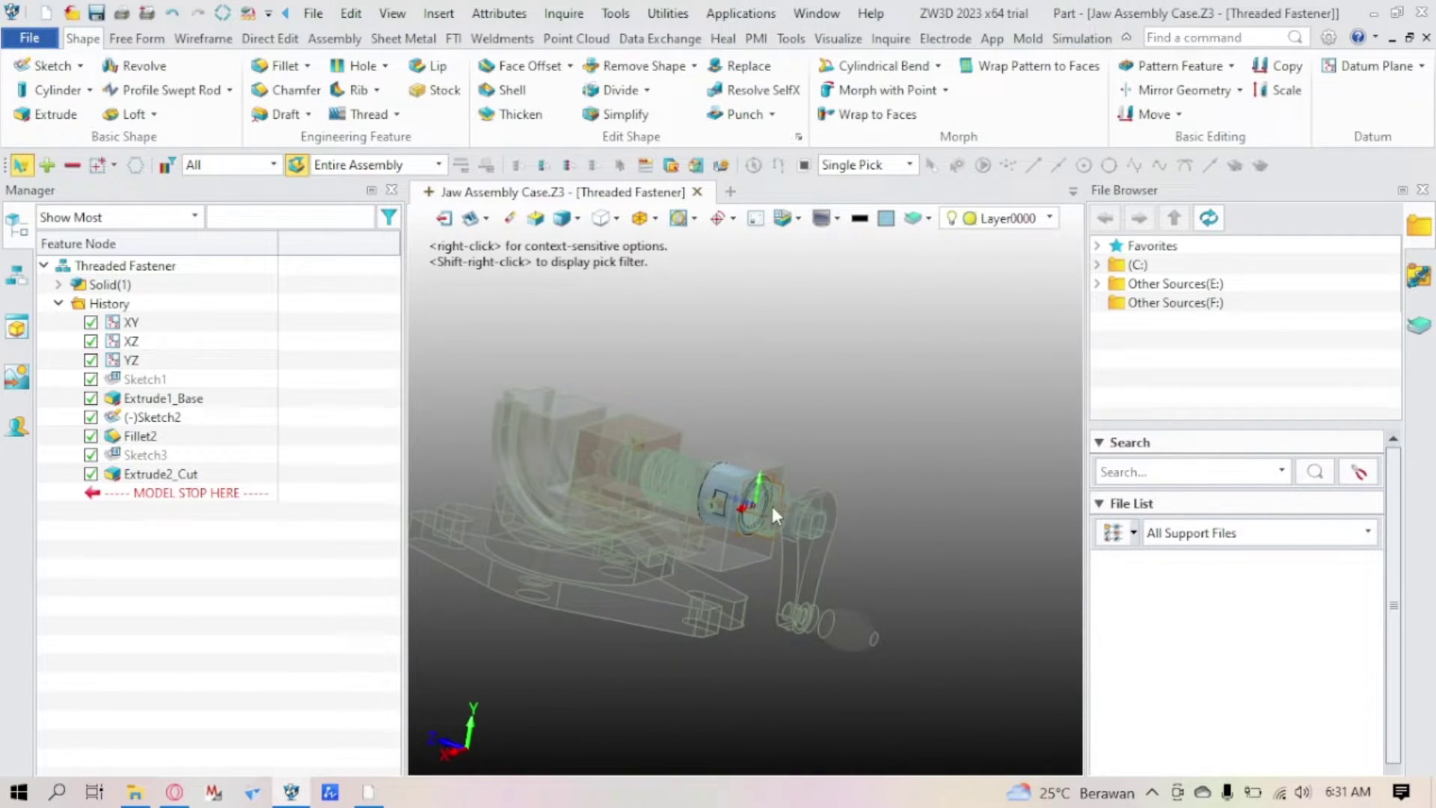
scroll(755, 500, "up", 8)
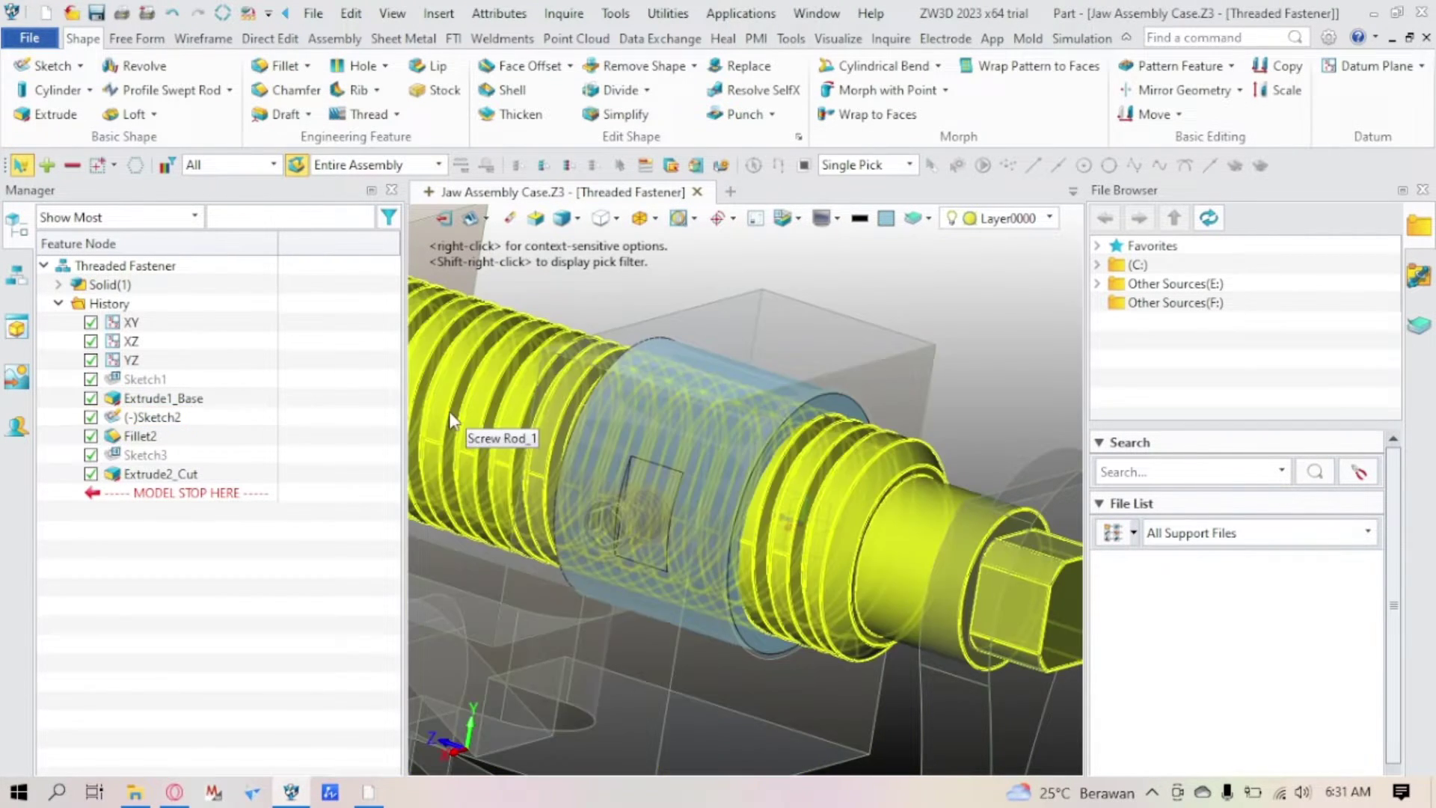
scroll(787, 490, "up", 4)
right_click_drag(838, 416, 859, 428)
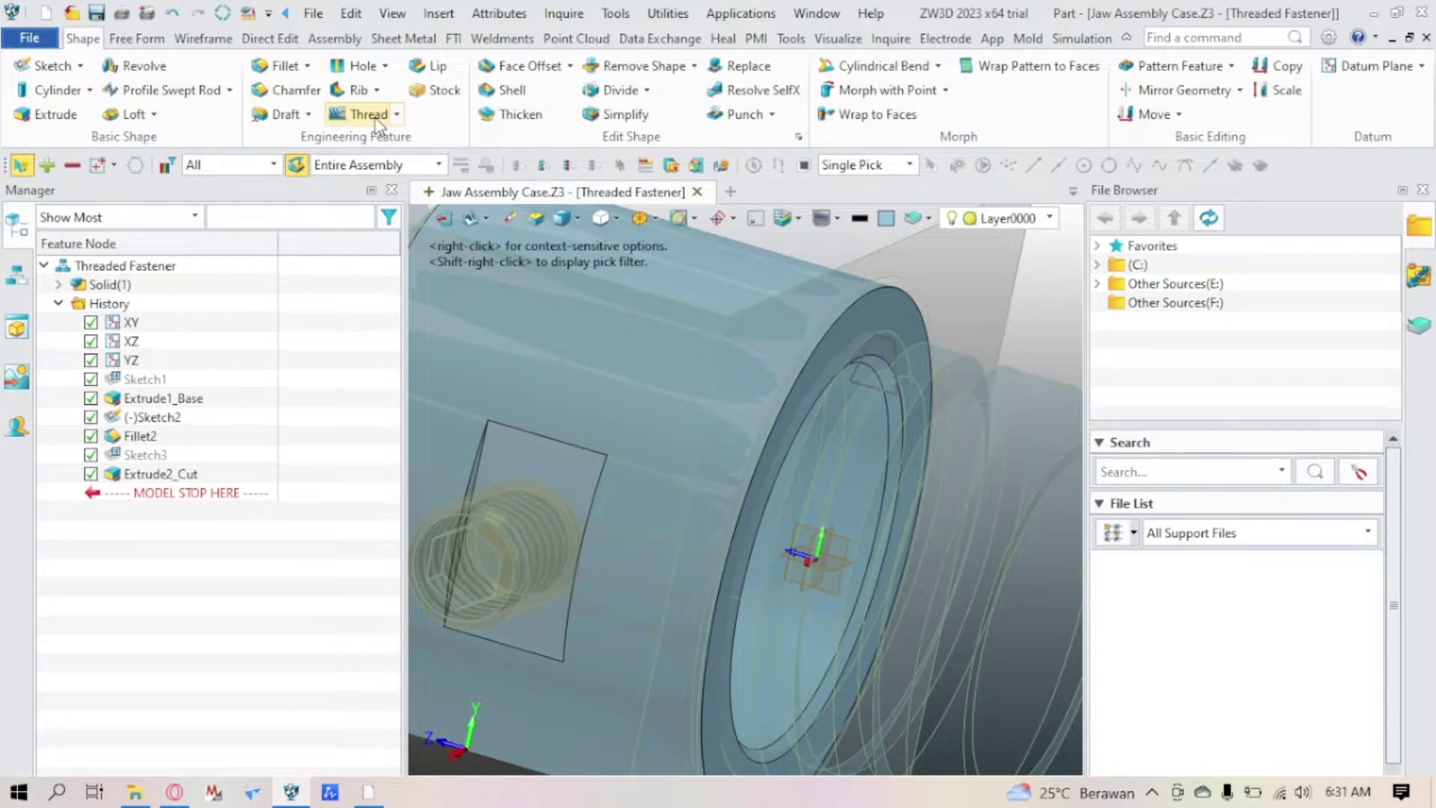
Step: Start a thread on the cylinder's end face and pick a sketch profile
left_click(374, 120)
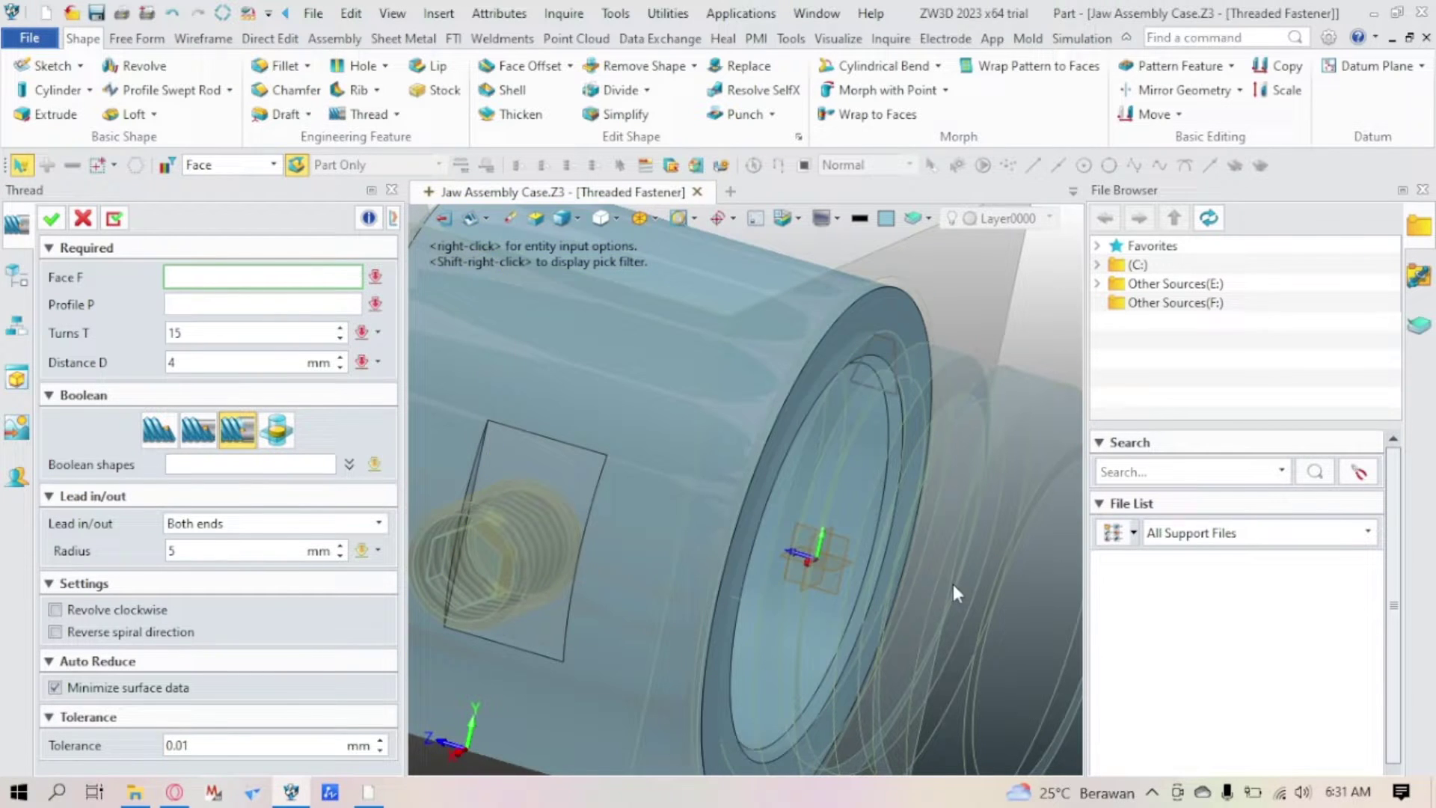
middle_click_drag(953, 585, 823, 523)
left_click(790, 506)
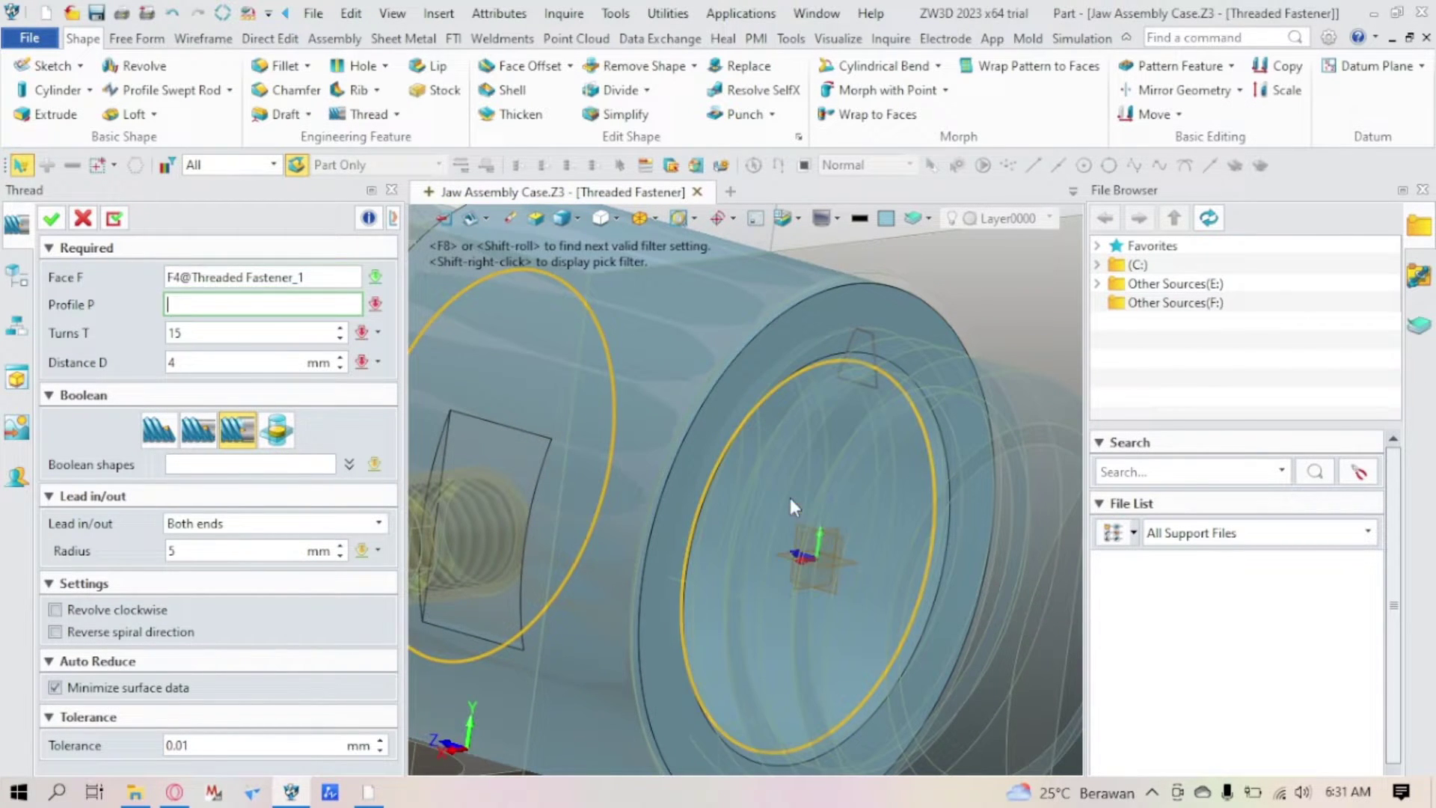
left_click(229, 332)
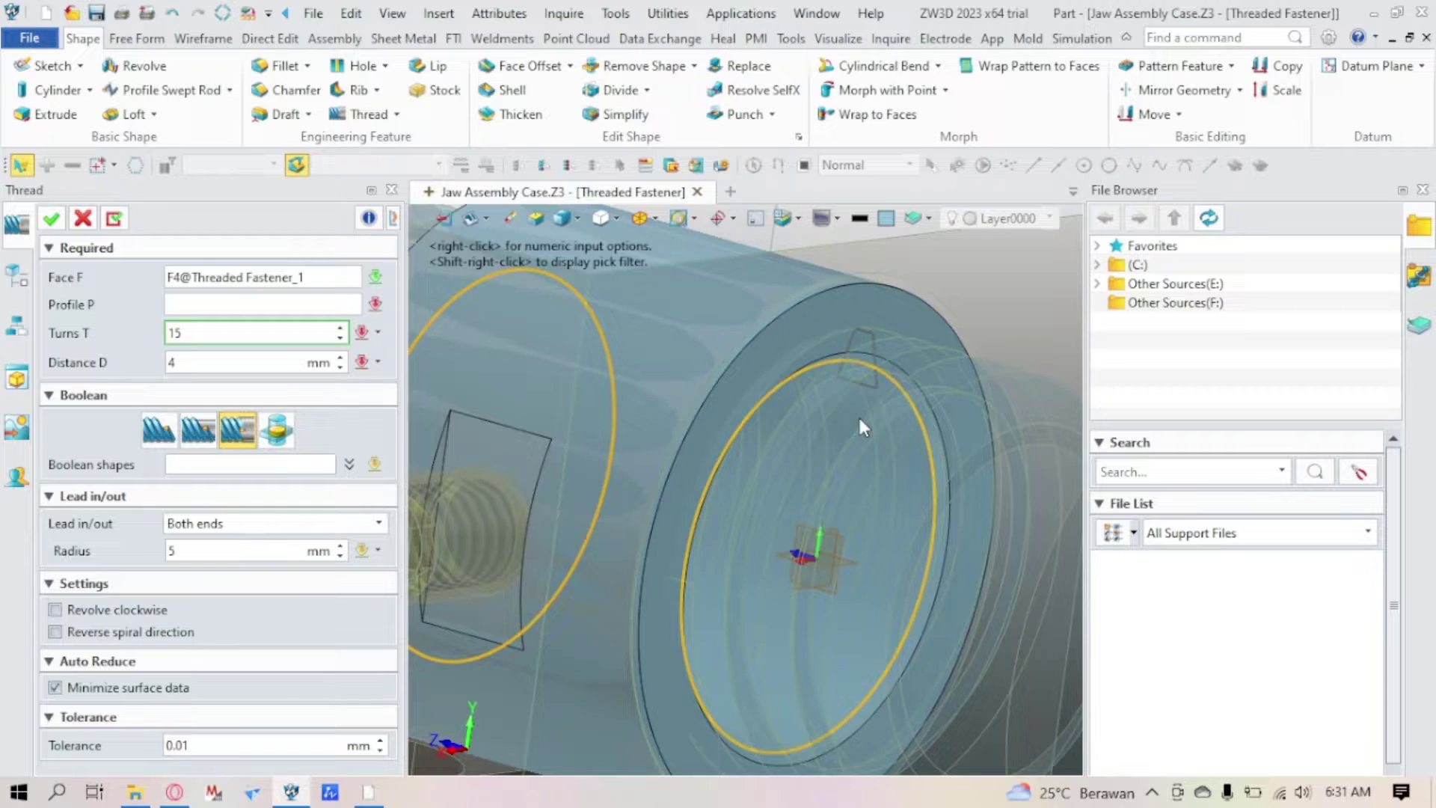
middle_click_drag(860, 419, 880, 386)
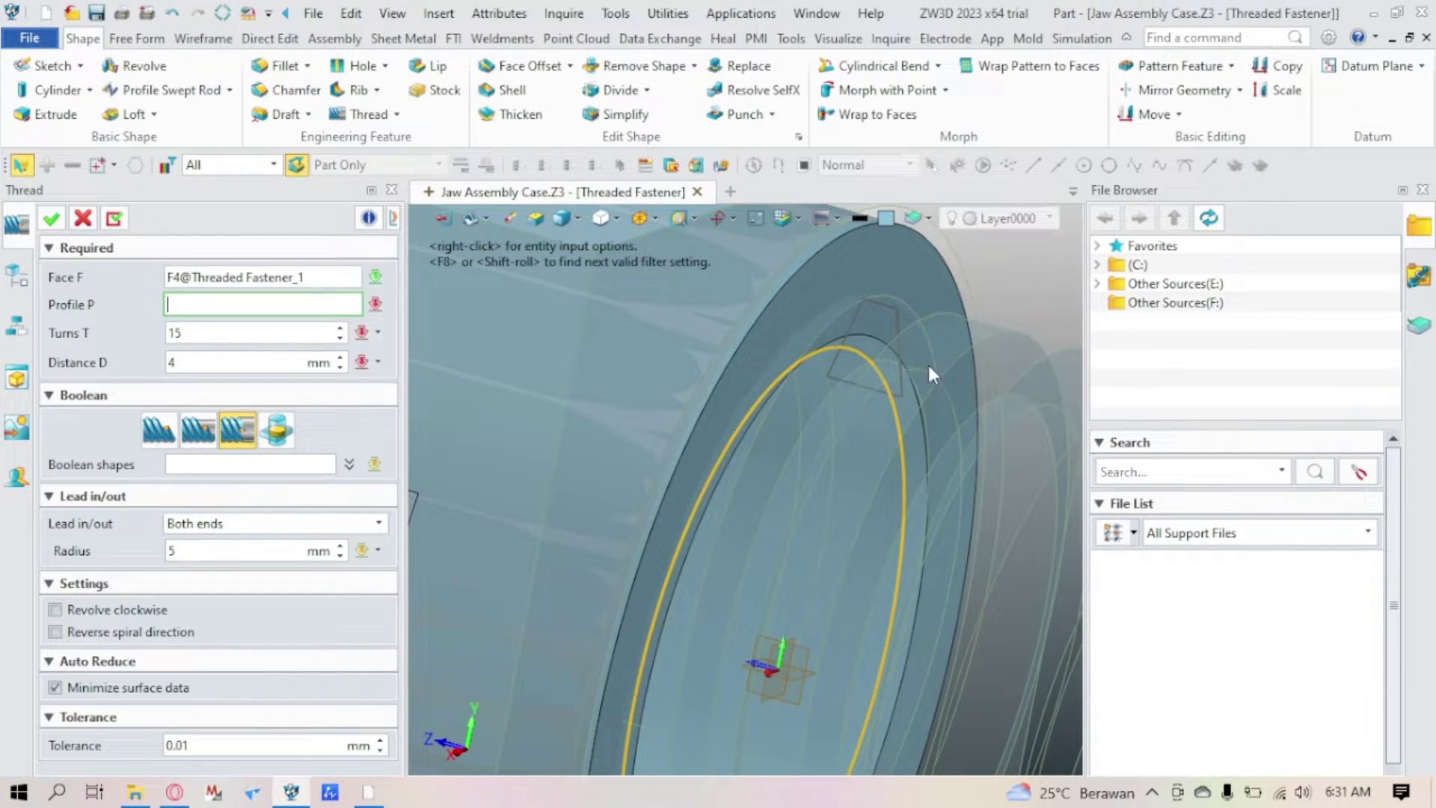
left_click(900, 330)
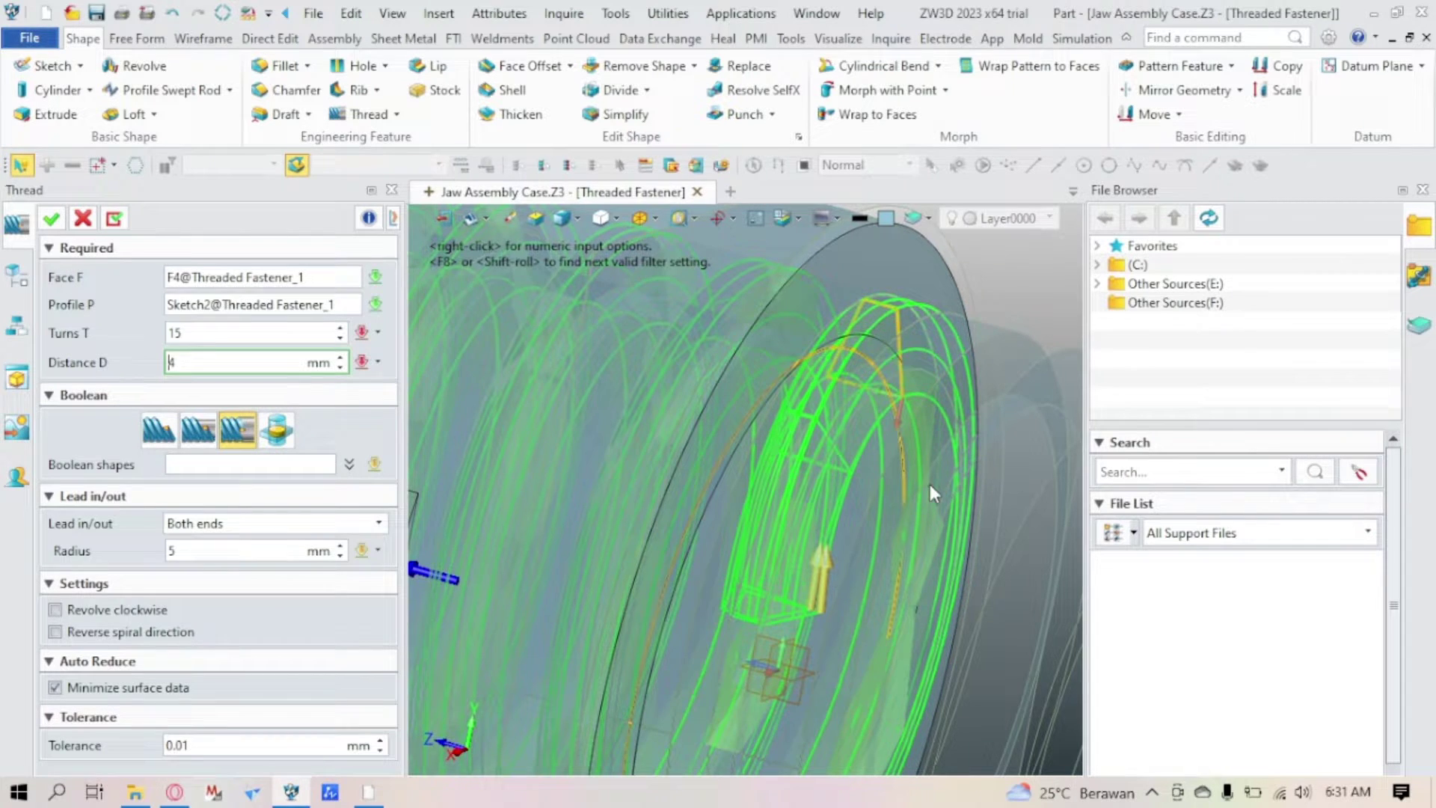
middle_click_drag(931, 483, 564, 345)
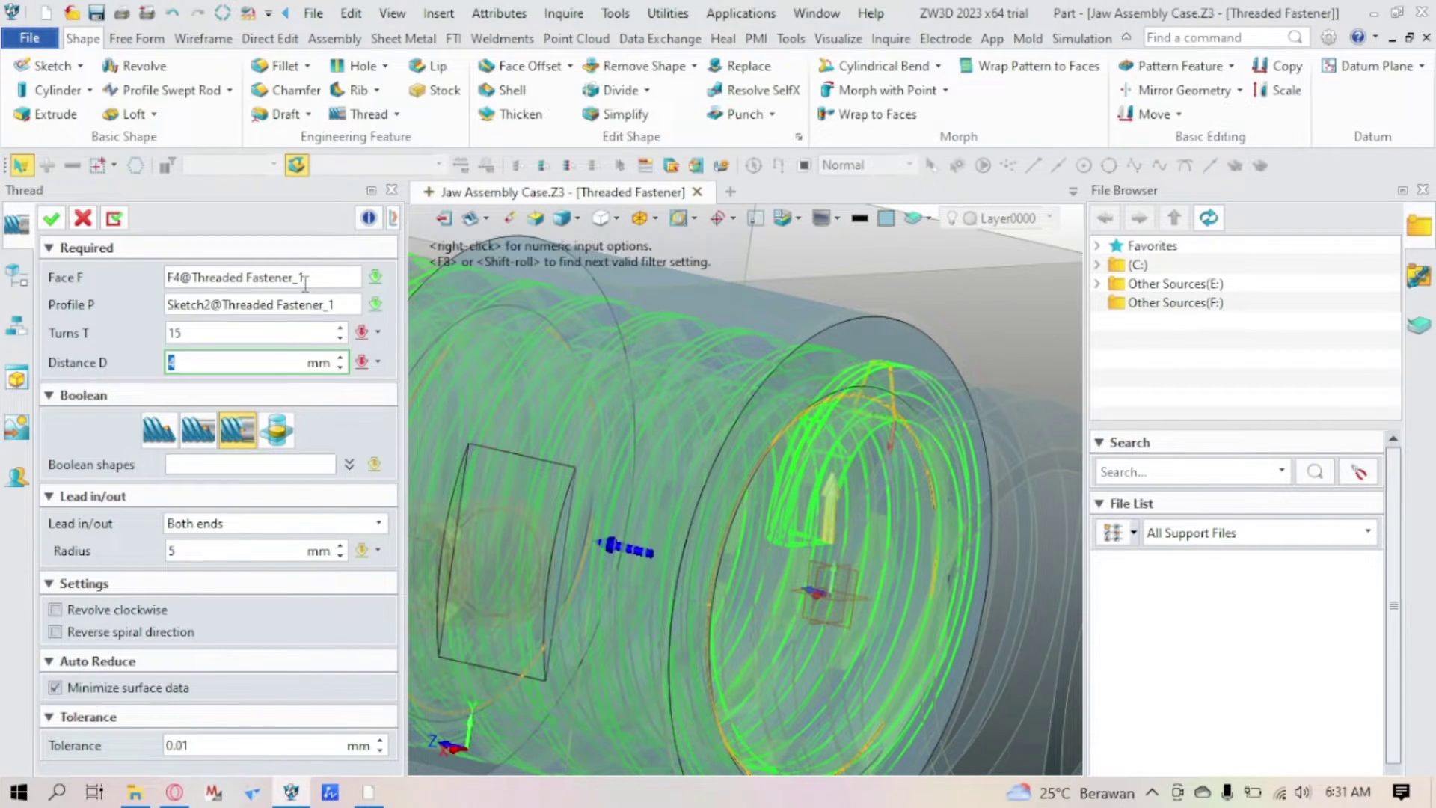
scroll(824, 486, "down", 3)
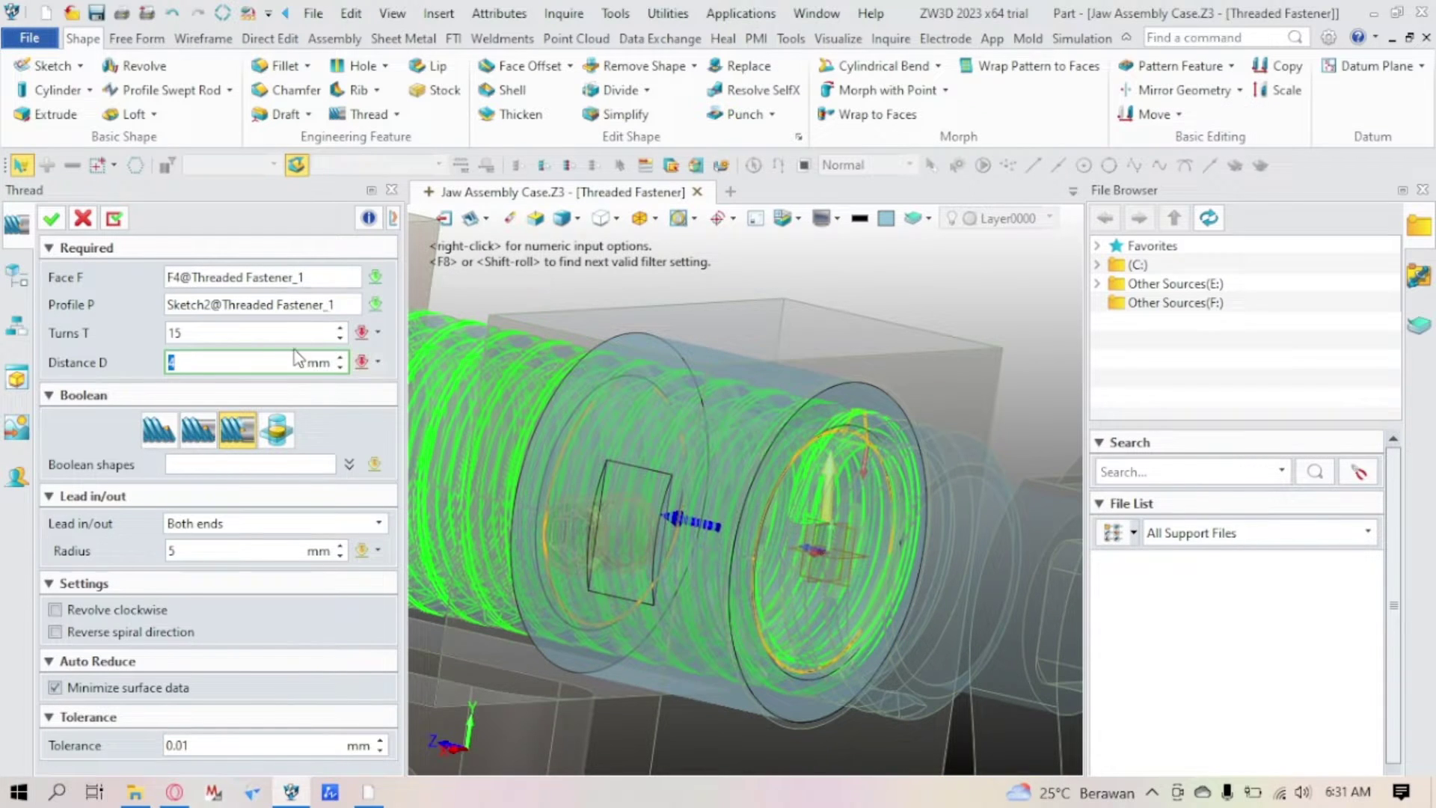
Step: Re-pick Sketch2 as the thread's profile
left_click(350, 301)
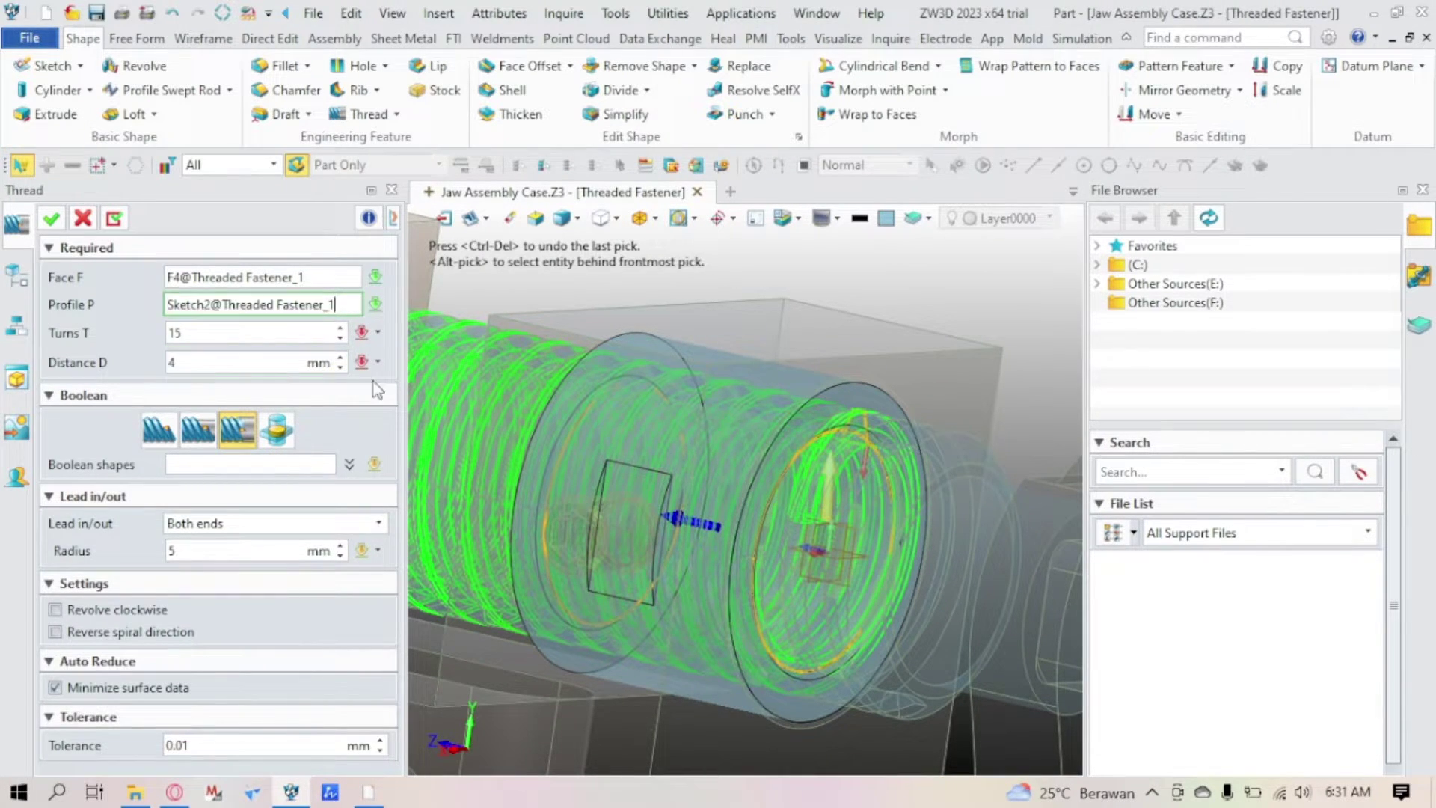
scroll(860, 430, "up", 5)
left_click(846, 378)
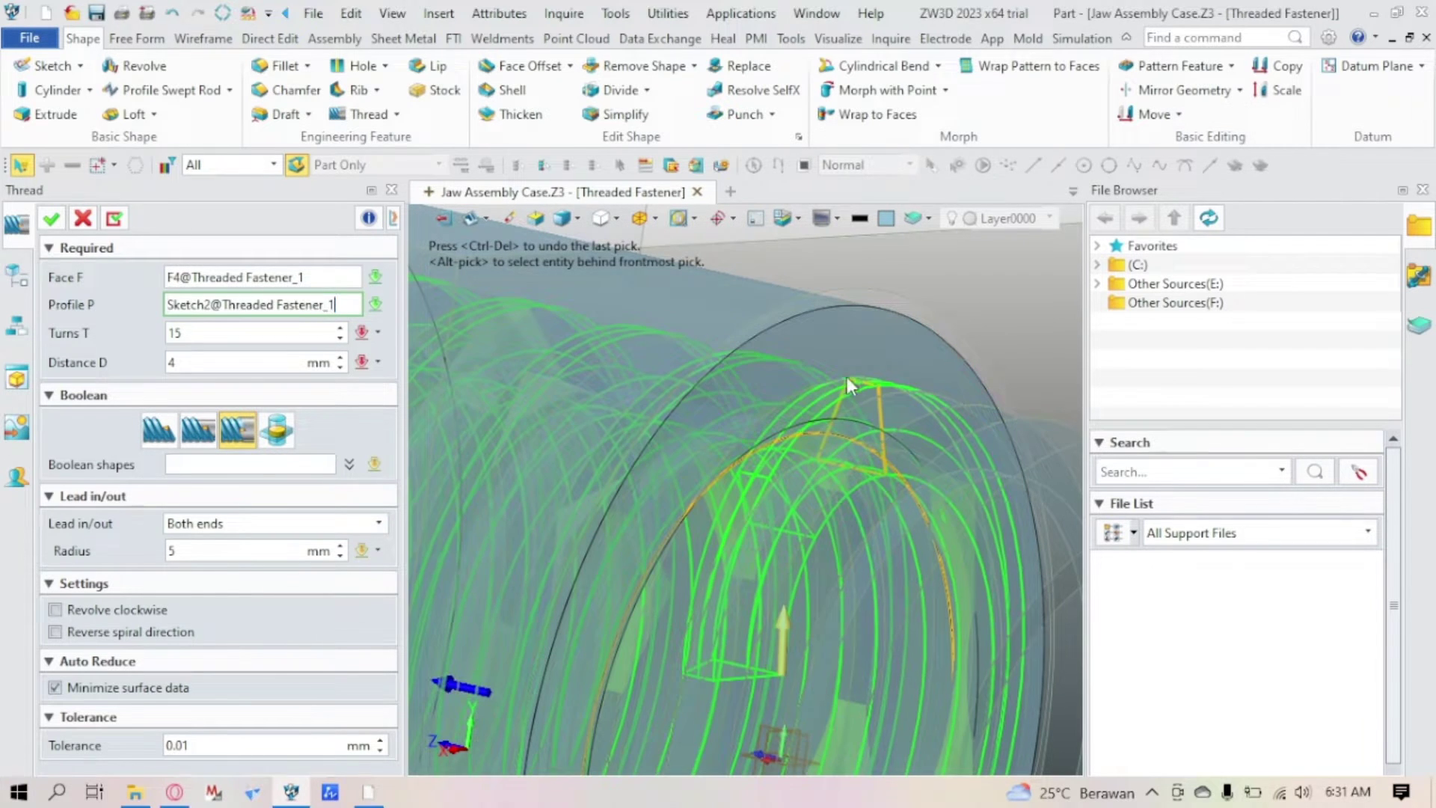
left_click(829, 440)
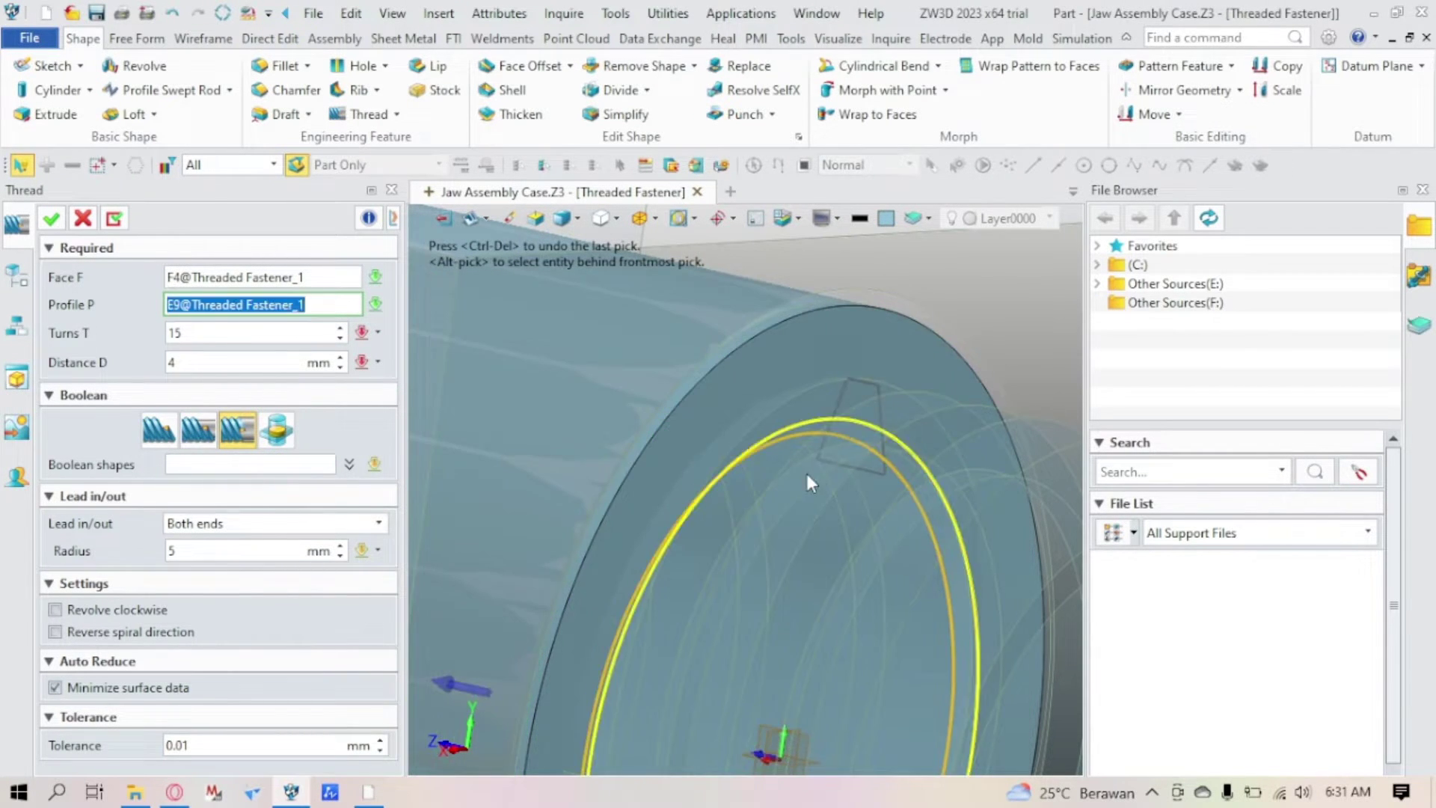
left_click(871, 474)
scroll(906, 501, "down", 5)
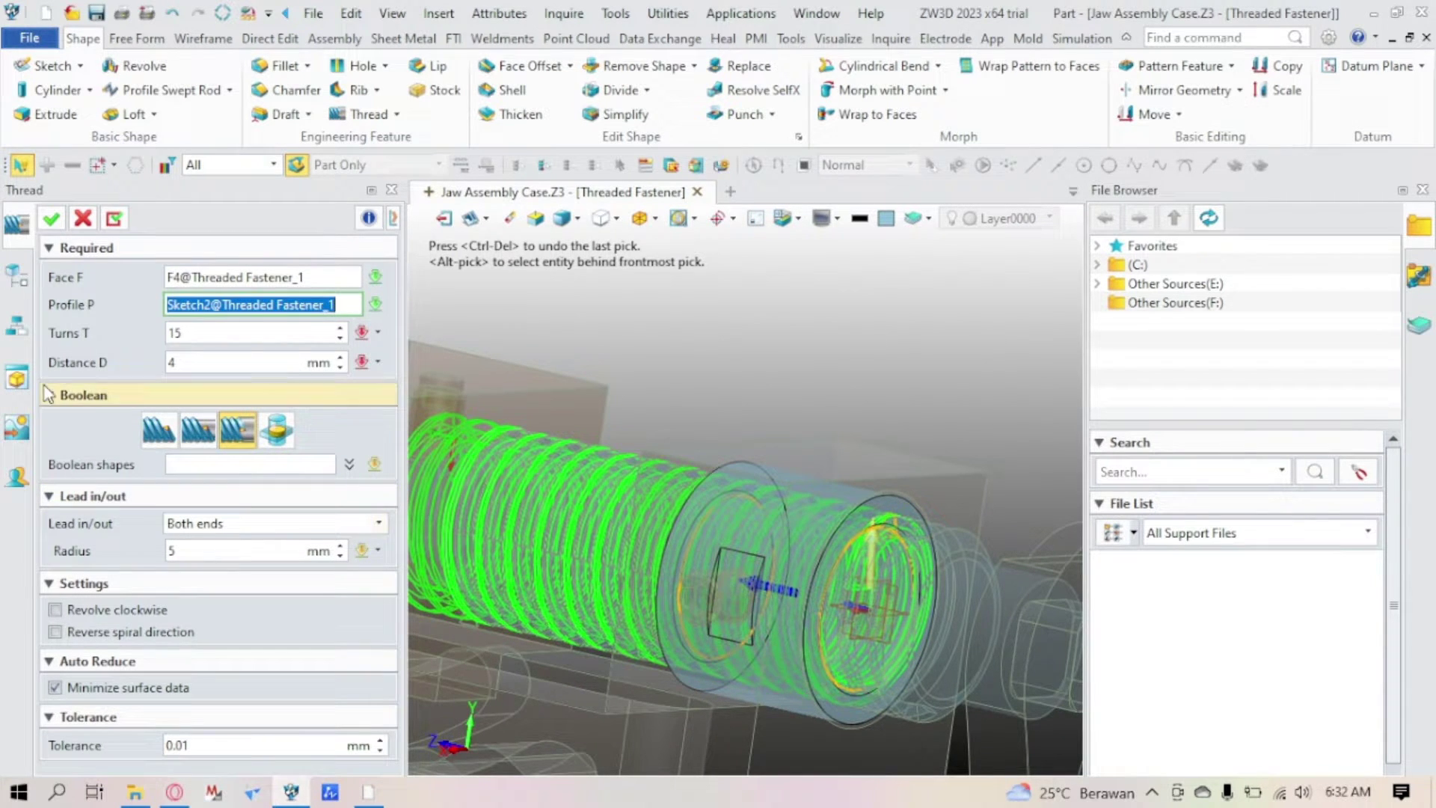
Step: Set Lead in/out to None and create the 15-turn internal thread
left_click(239, 523)
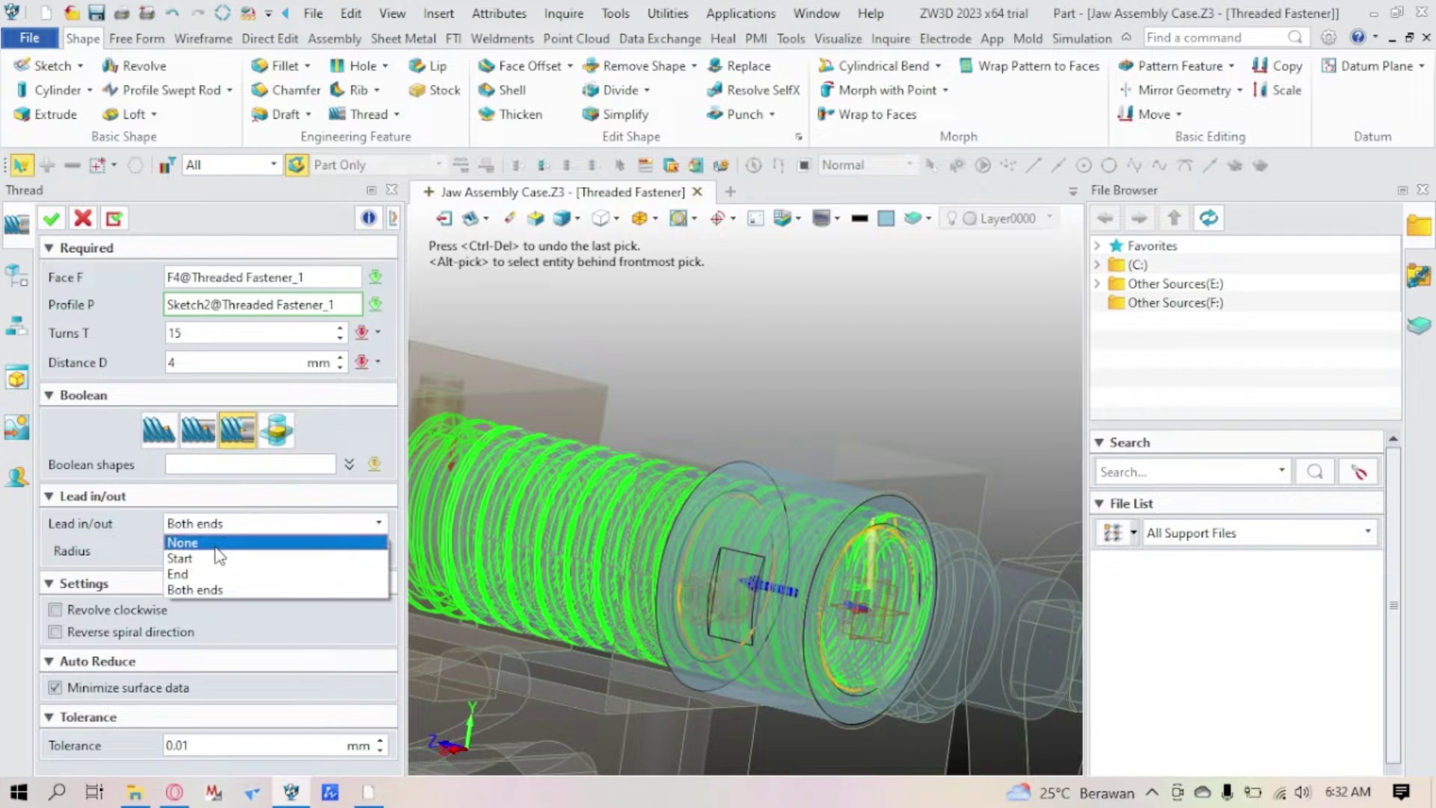
left_click(216, 543)
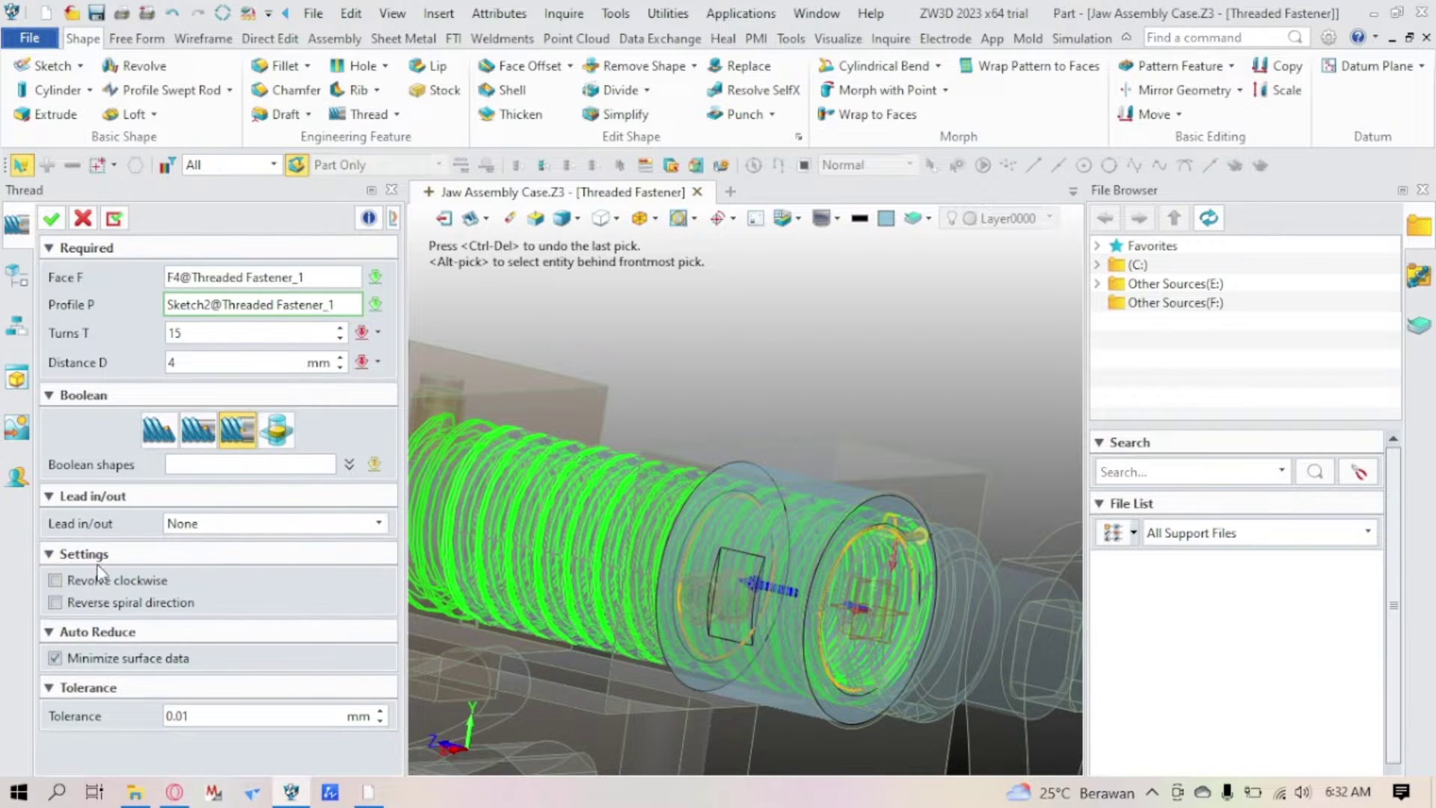
left_click(51, 219)
Step: Zoom and orbit around the finished threaded hole
scroll(920, 649, "up", 5)
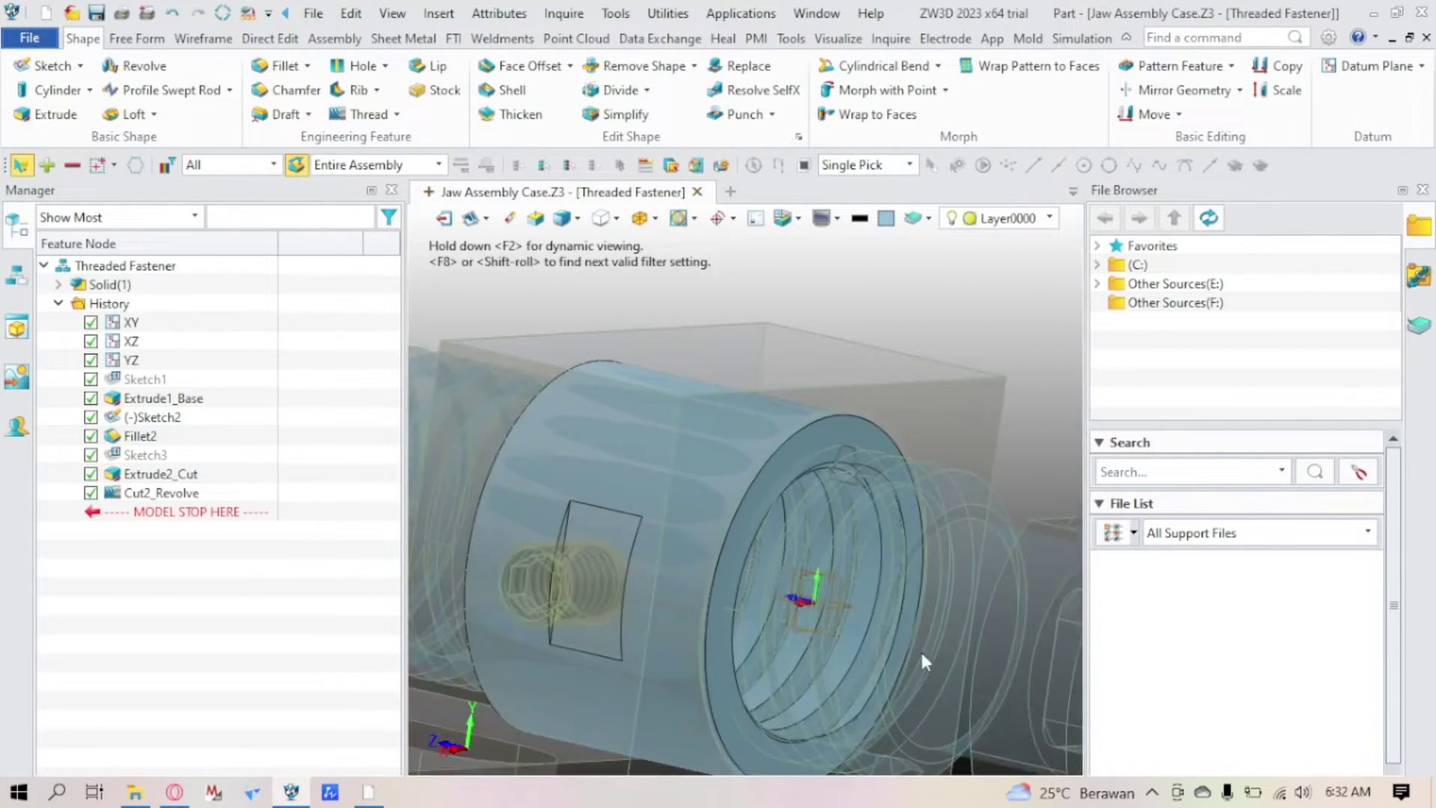
mouse_move(793, 661)
right_mouse_down()
mouse_move(803, 674)
mouse_move(757, 638)
mouse_move(810, 646)
right_mouse_up()
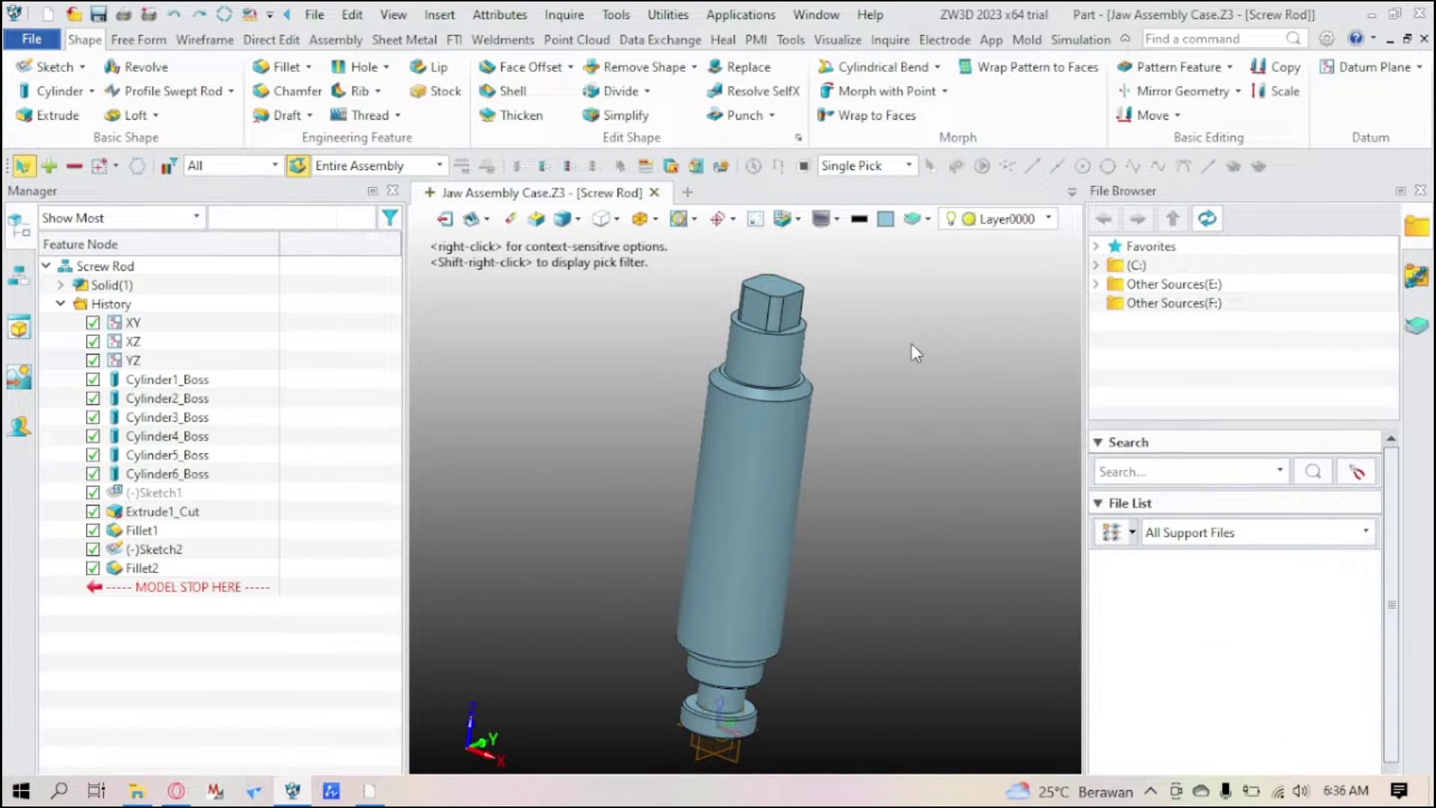
Step: Start a Flag Ext Thread with only the rod's main cylinder face picked
left_click(398, 115)
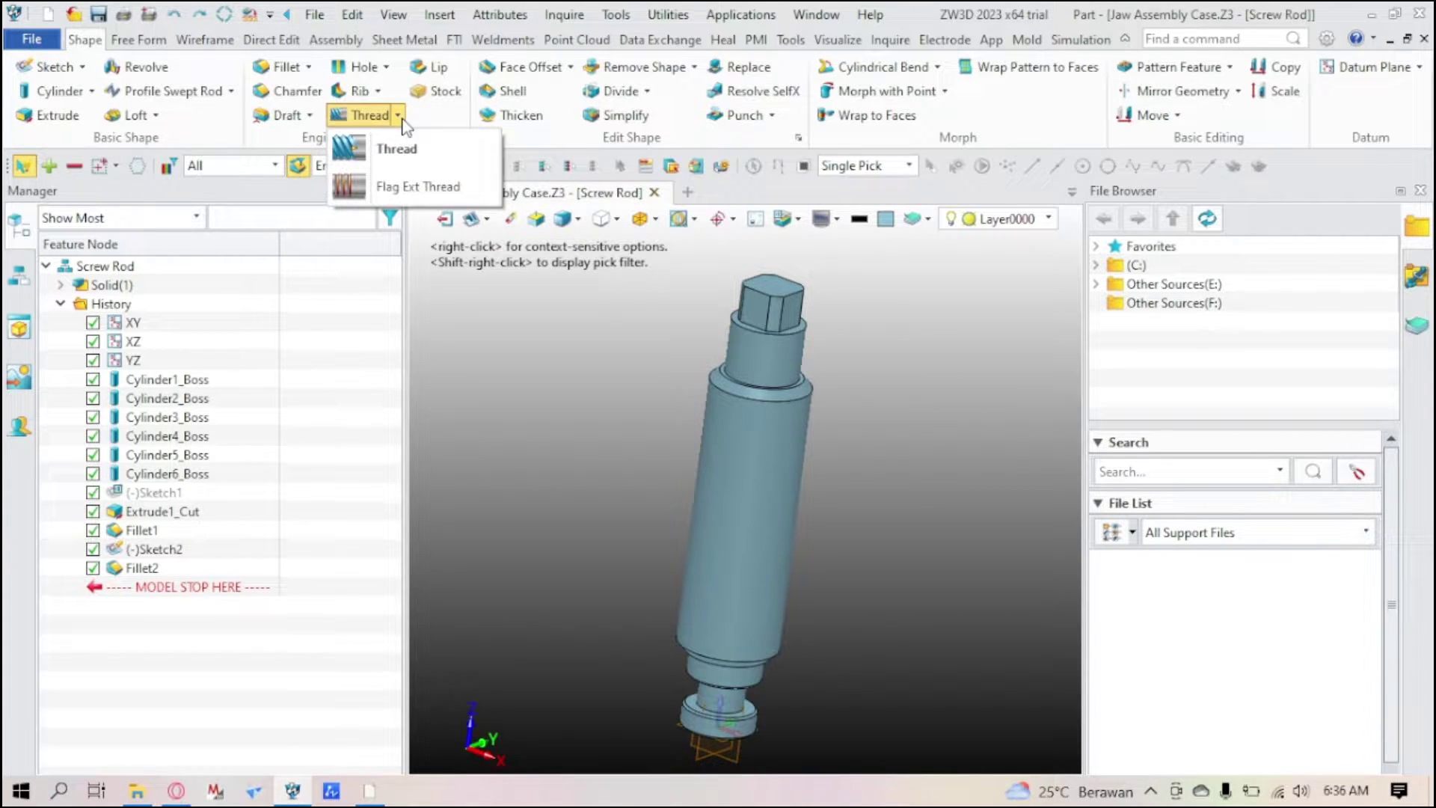
left_click(386, 188)
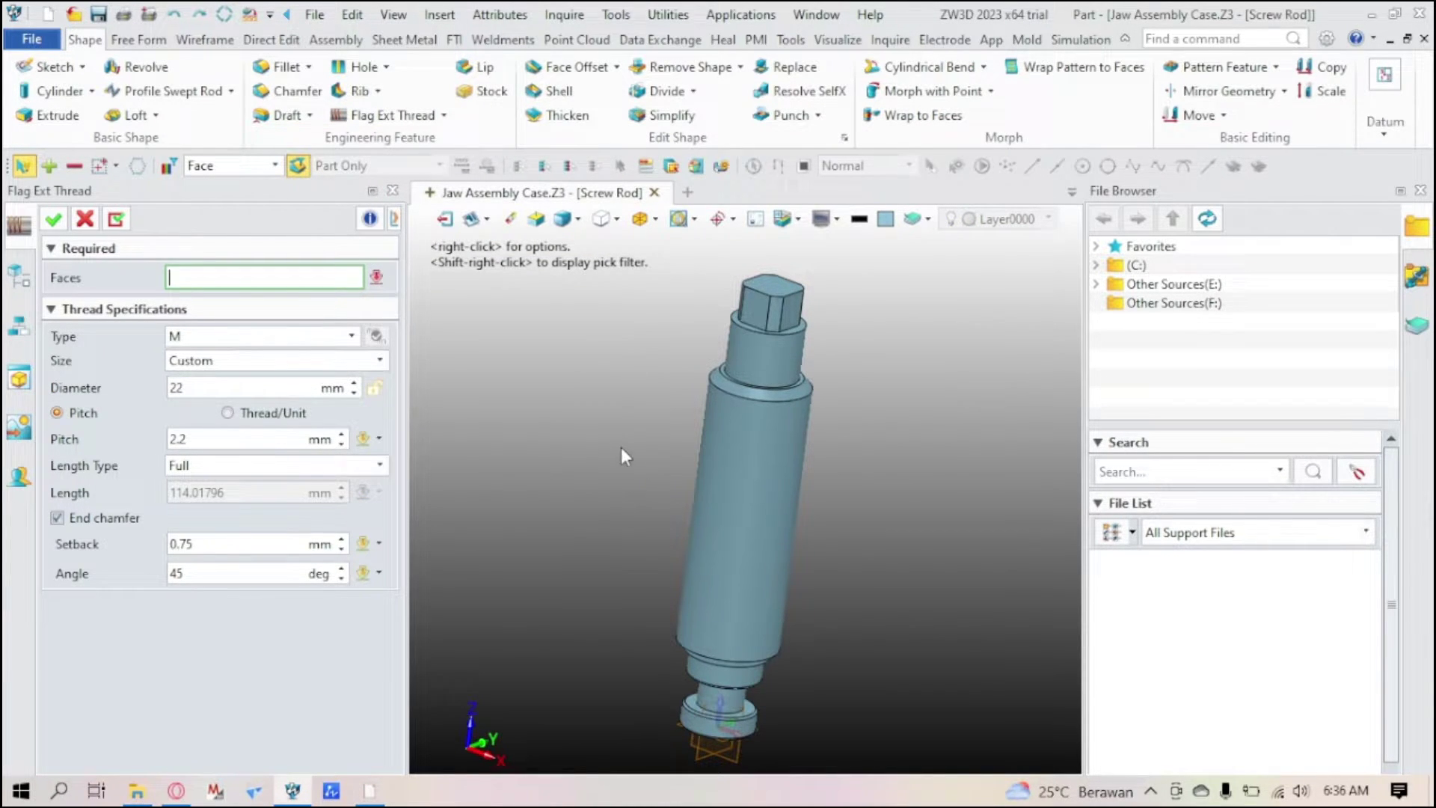
left_click(743, 359)
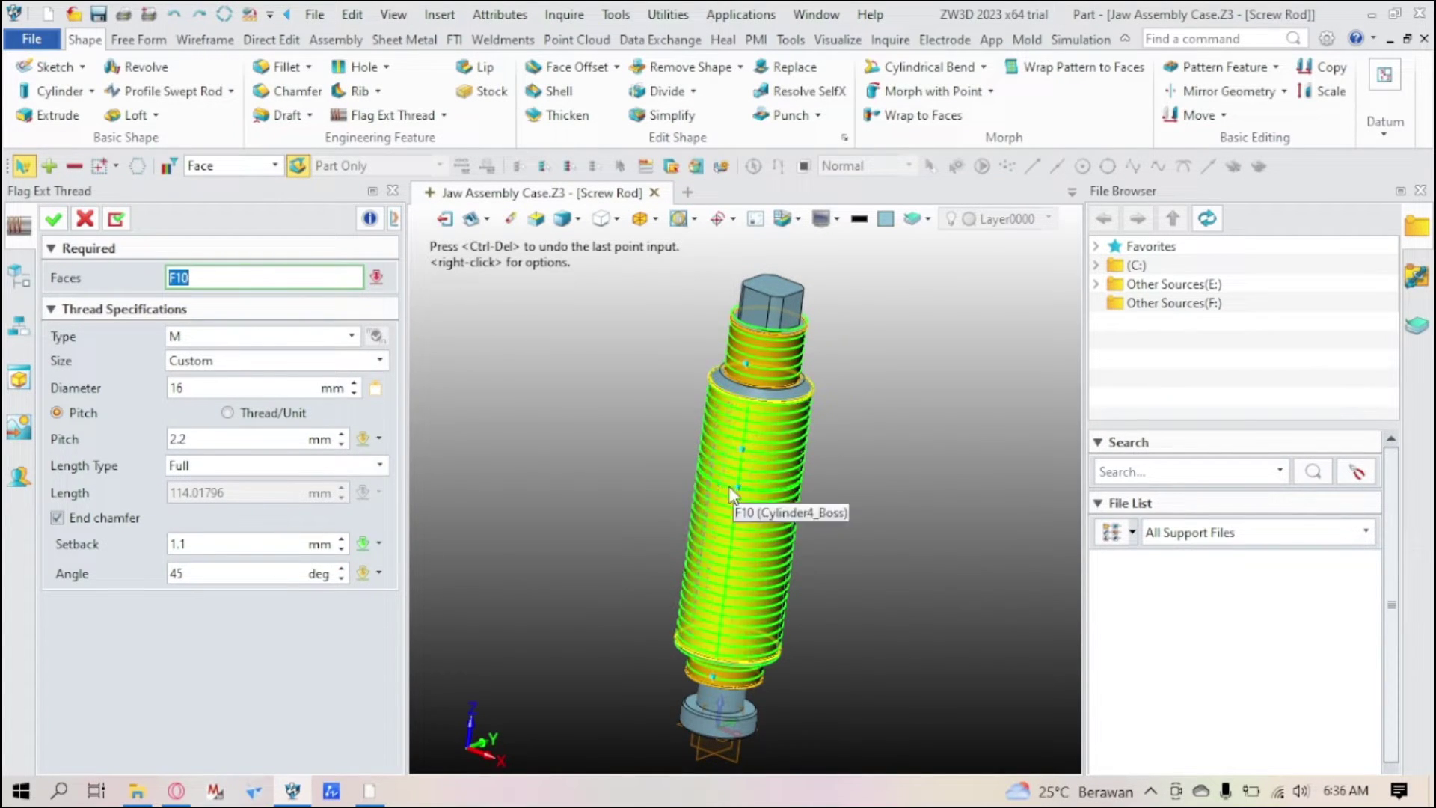
left_click(736, 512)
left_click(378, 287)
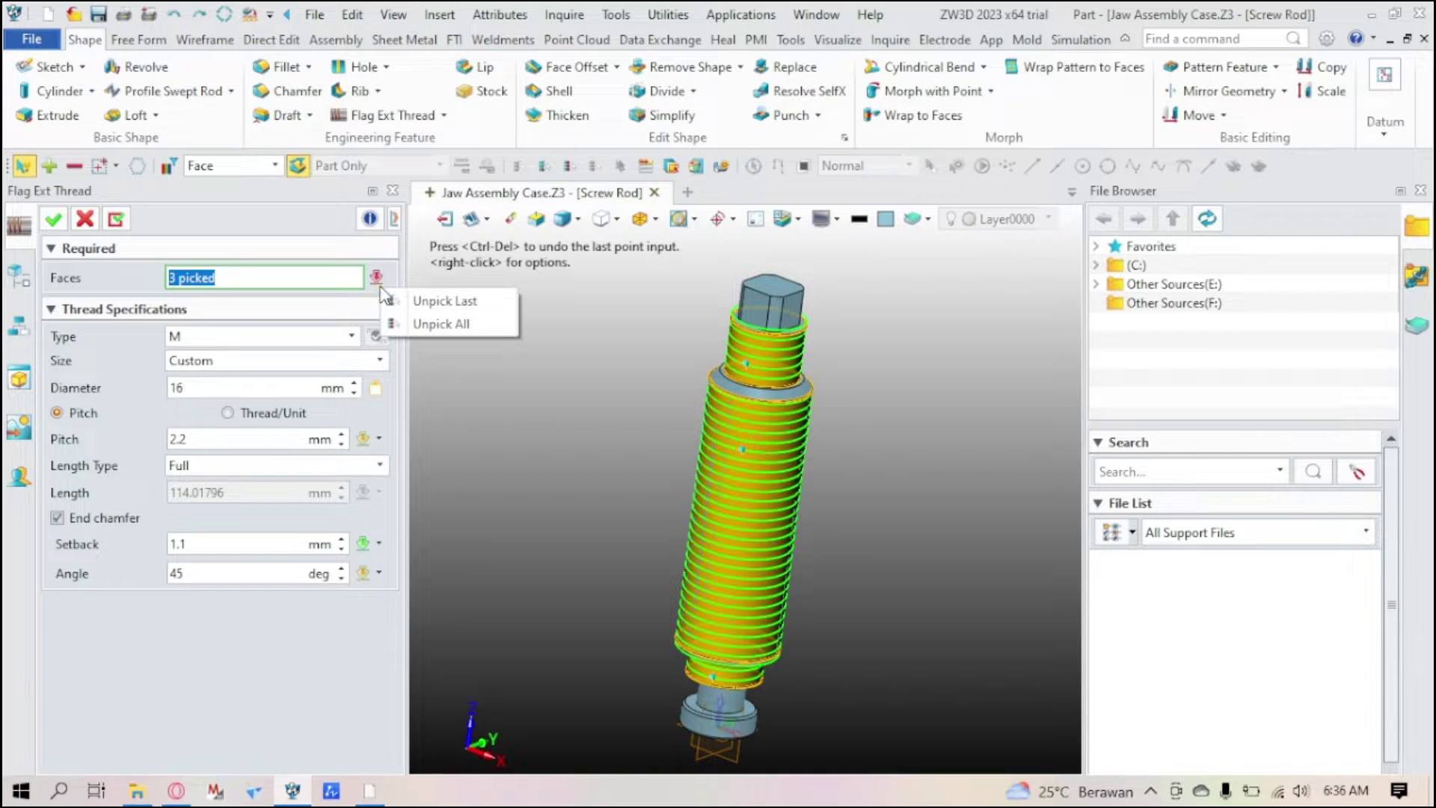
left_click(411, 298)
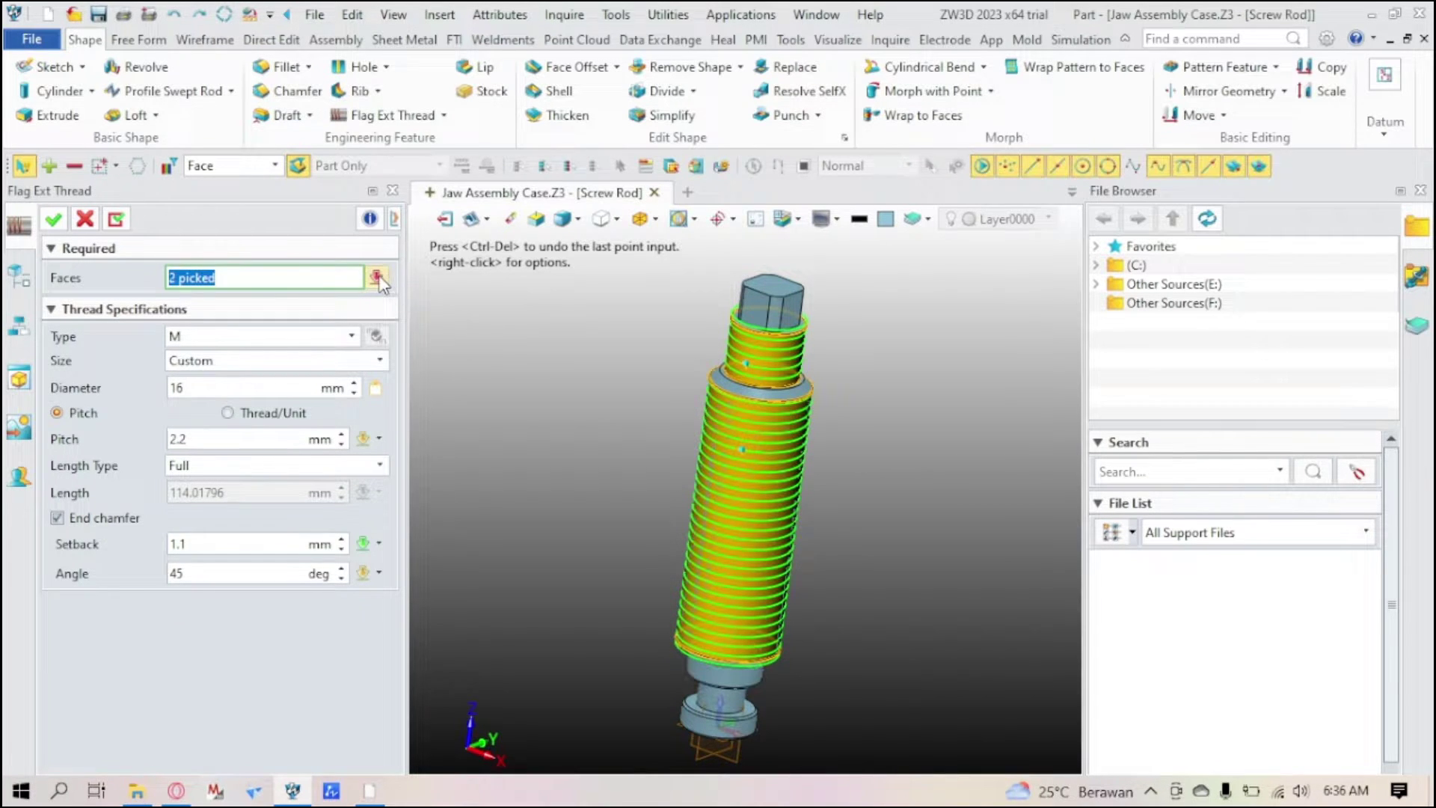
left_click(376, 278)
left_click(419, 315)
left_click(715, 495)
left_click(714, 495)
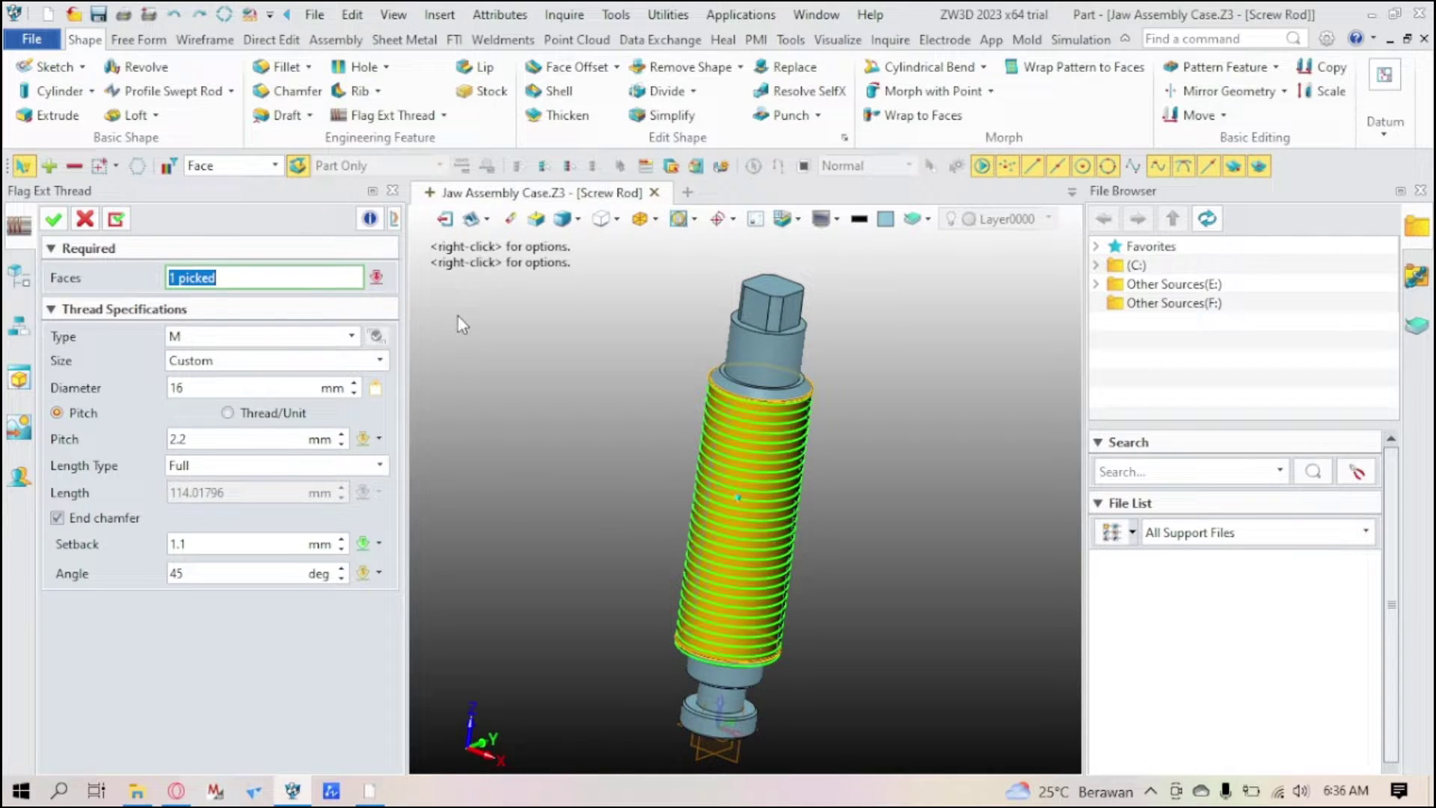
Step: Keep thread type M and choose size M22 x 1.5
left_click(350, 337)
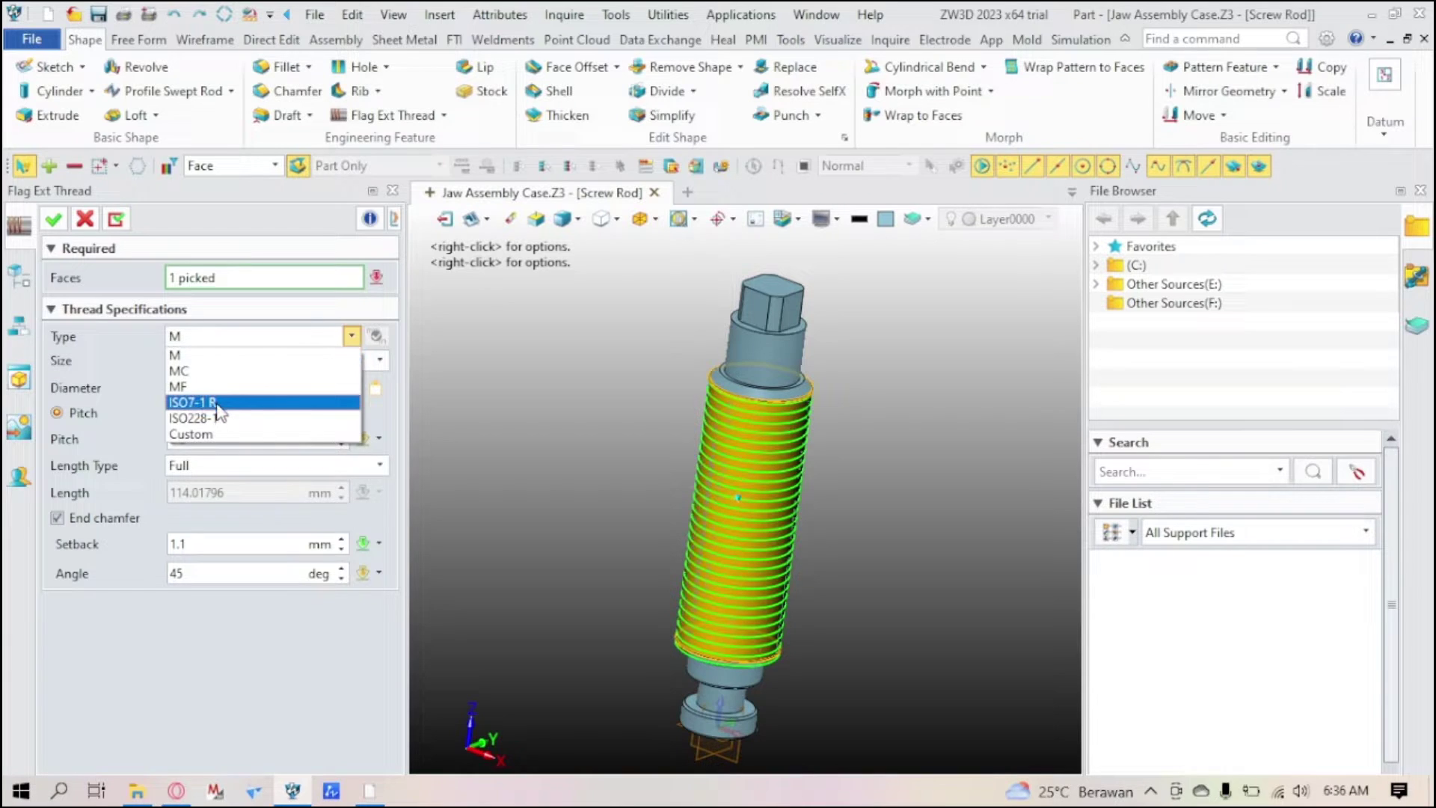
left_click(221, 354)
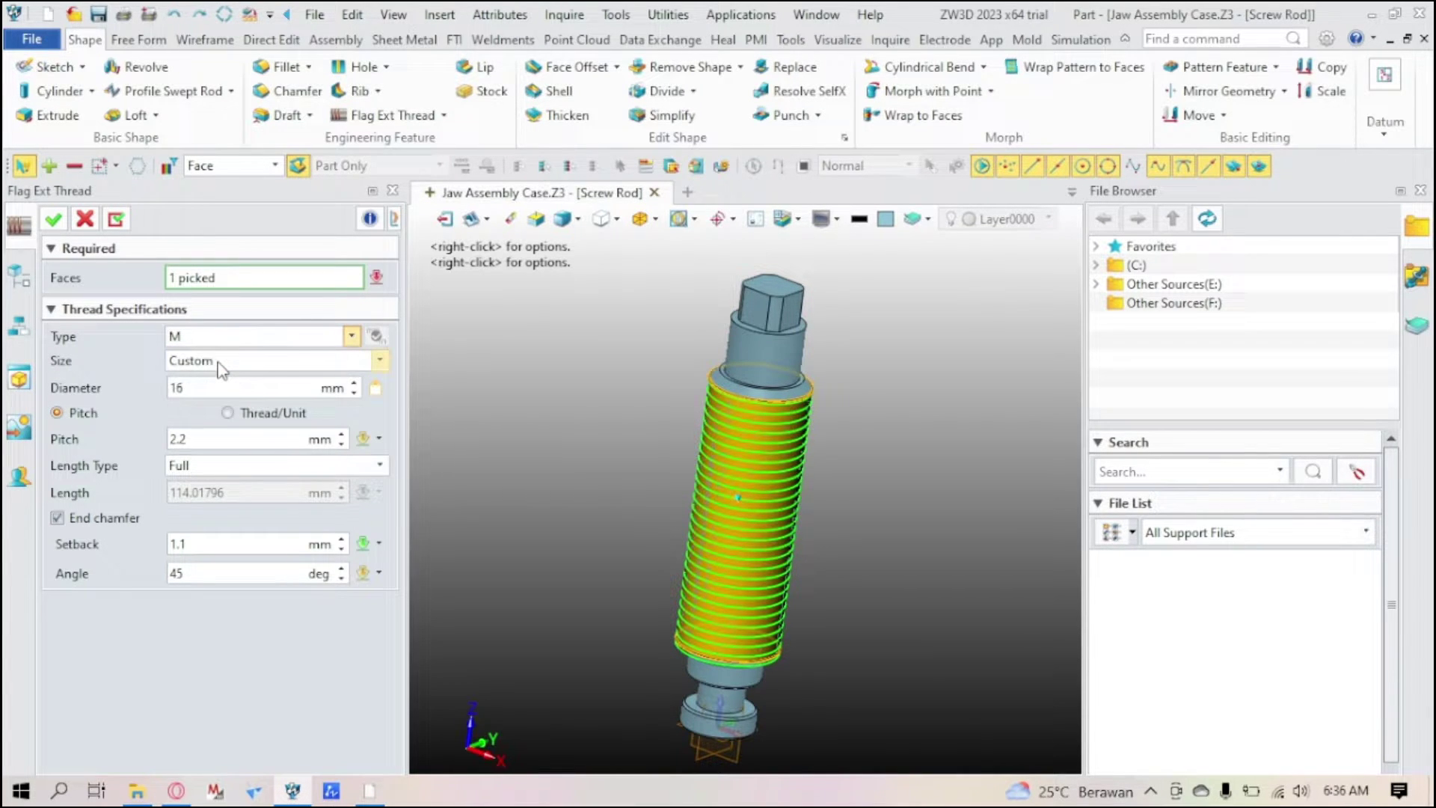
left_click(222, 362)
scroll(245, 420, "up", 5)
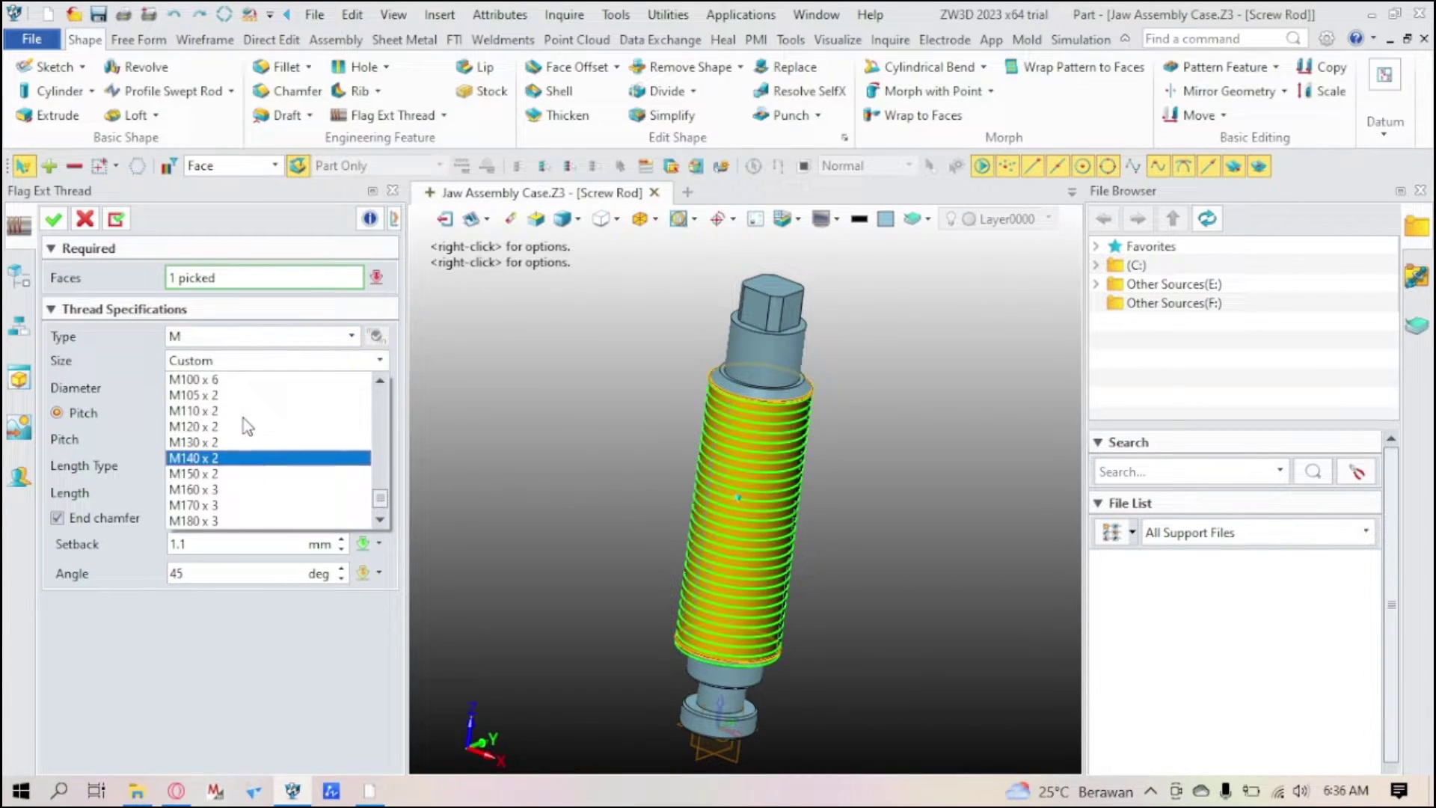
mouse_move(382, 484)
left_mouse_down()
mouse_move(382, 435)
mouse_move(382, 460)
left_mouse_up()
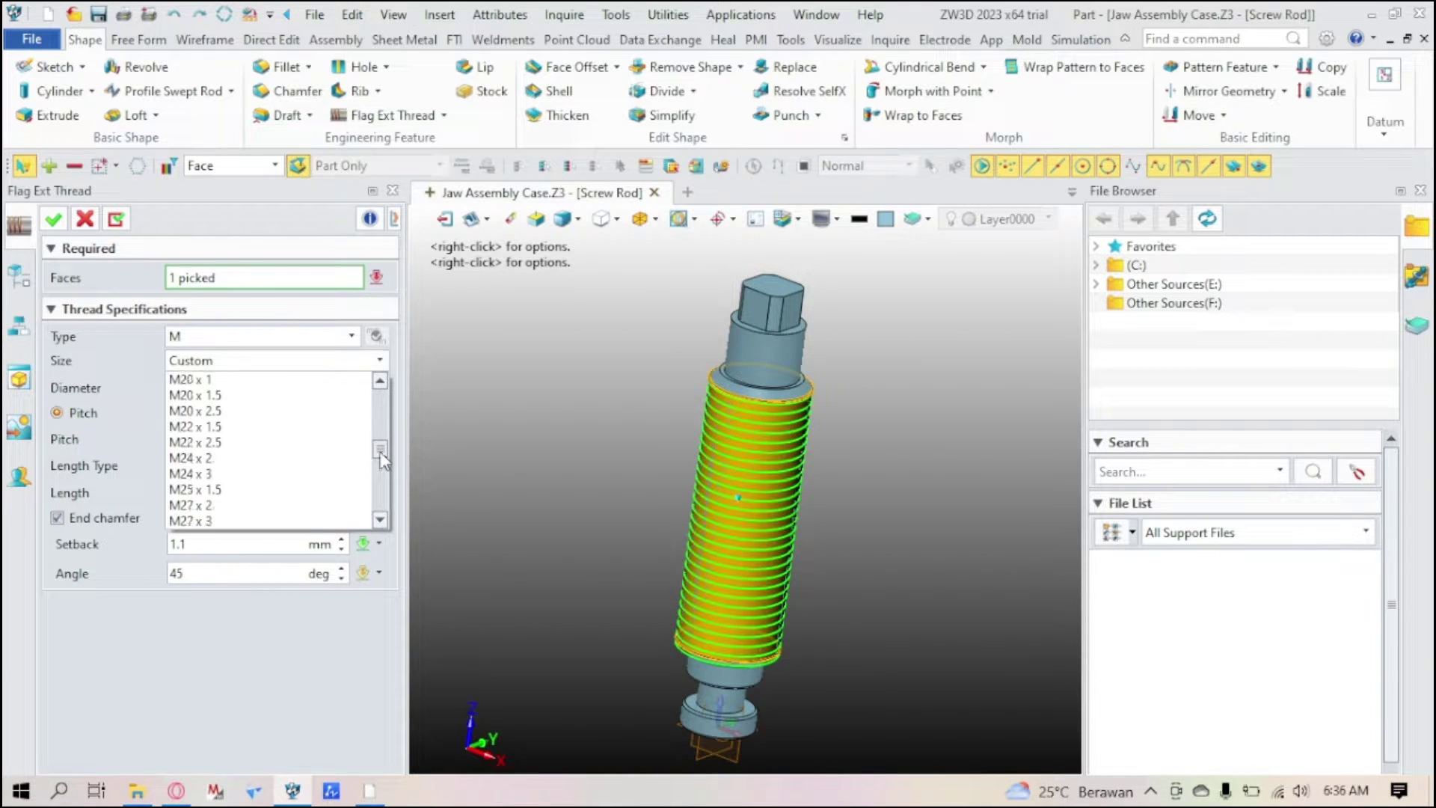
left_click(224, 426)
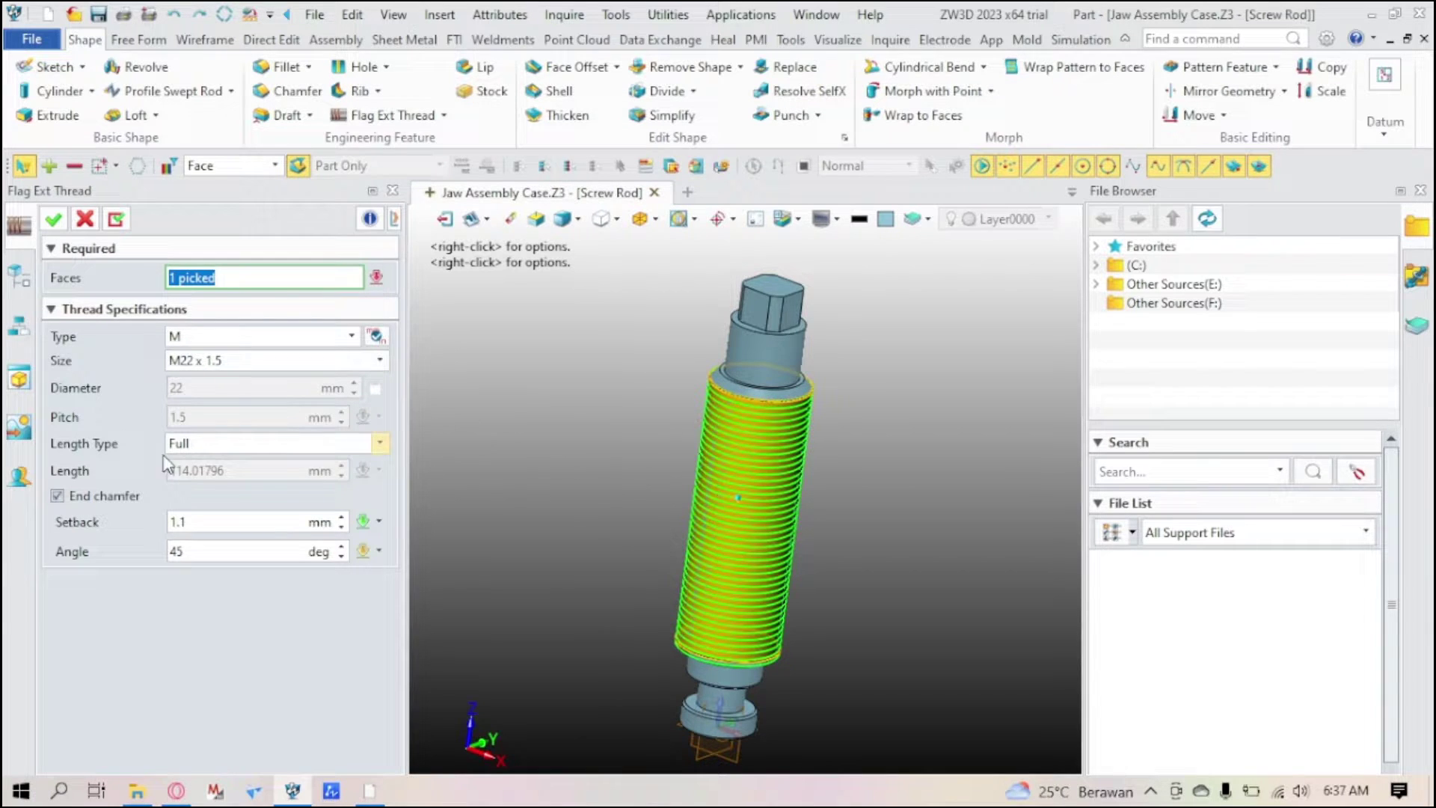
left_click(230, 445)
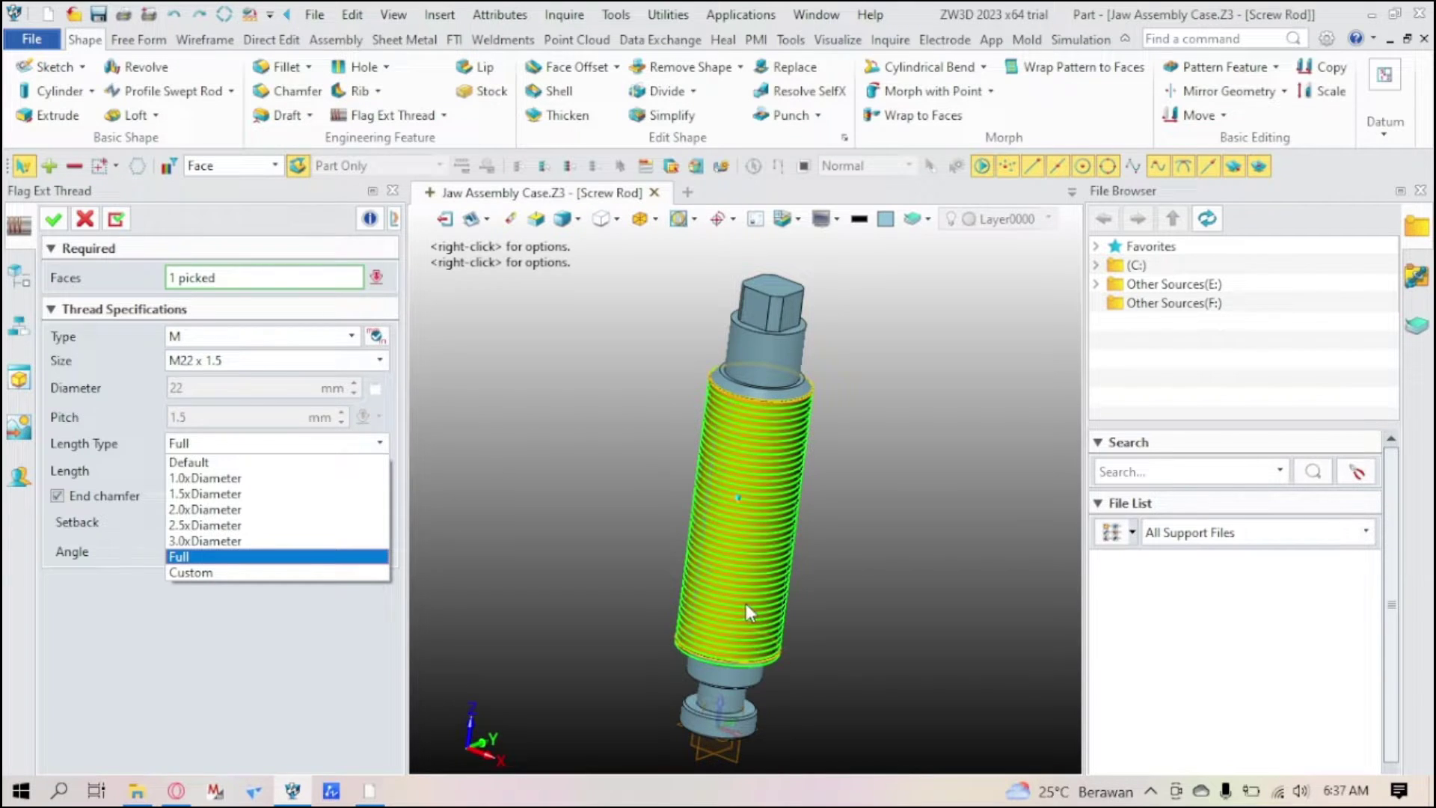
right_click_drag(746, 605, 753, 552)
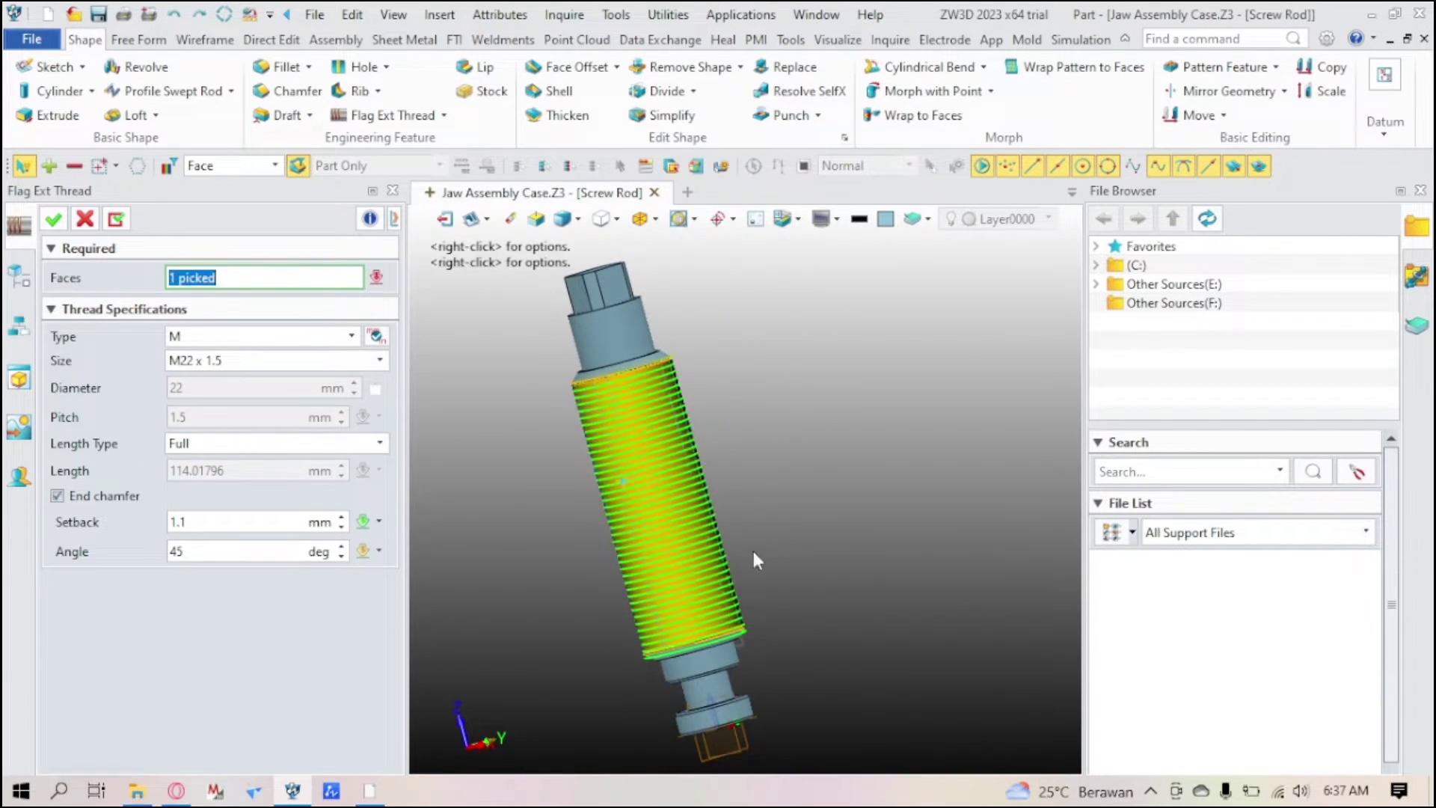
left_click(241, 450)
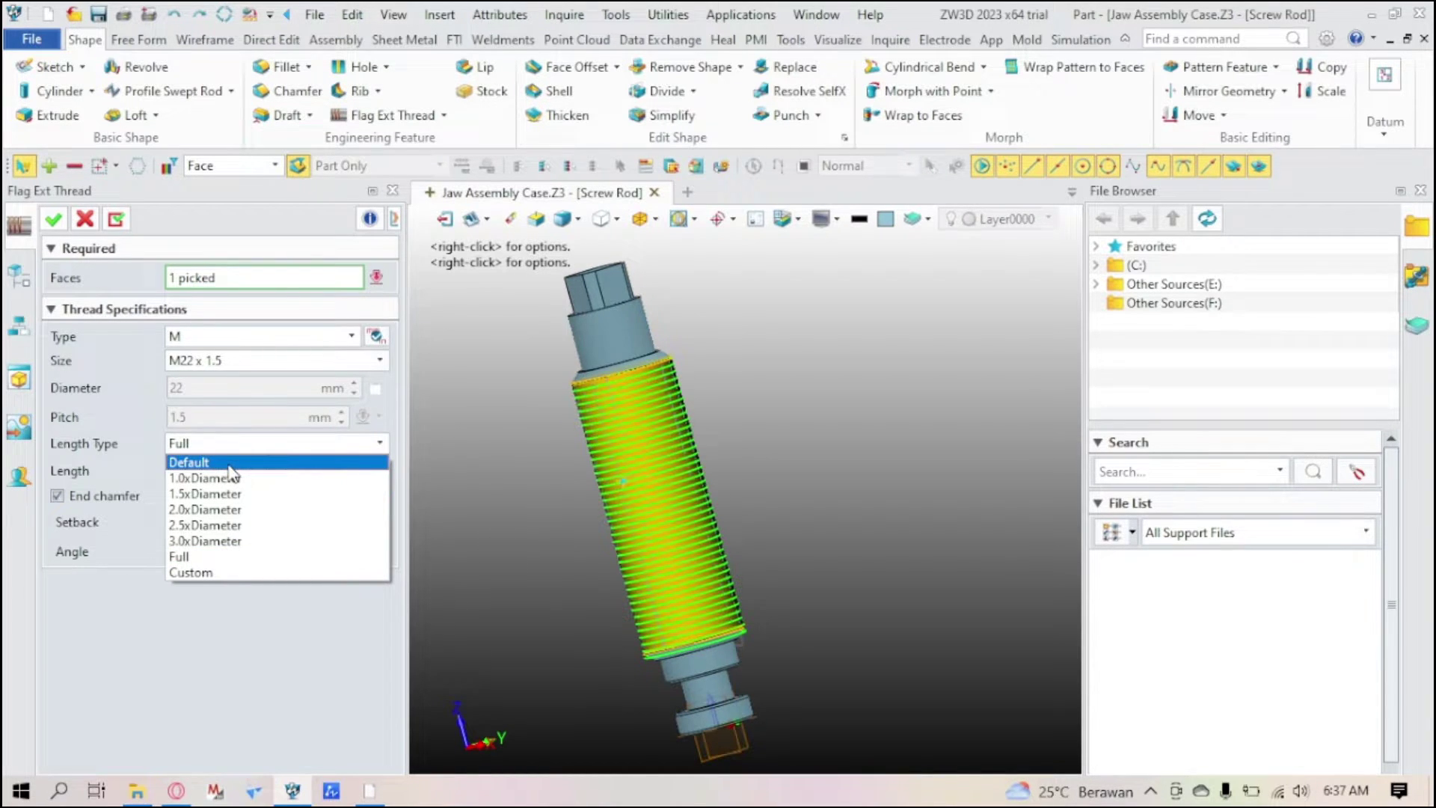
left_click(231, 471)
left_click(227, 449)
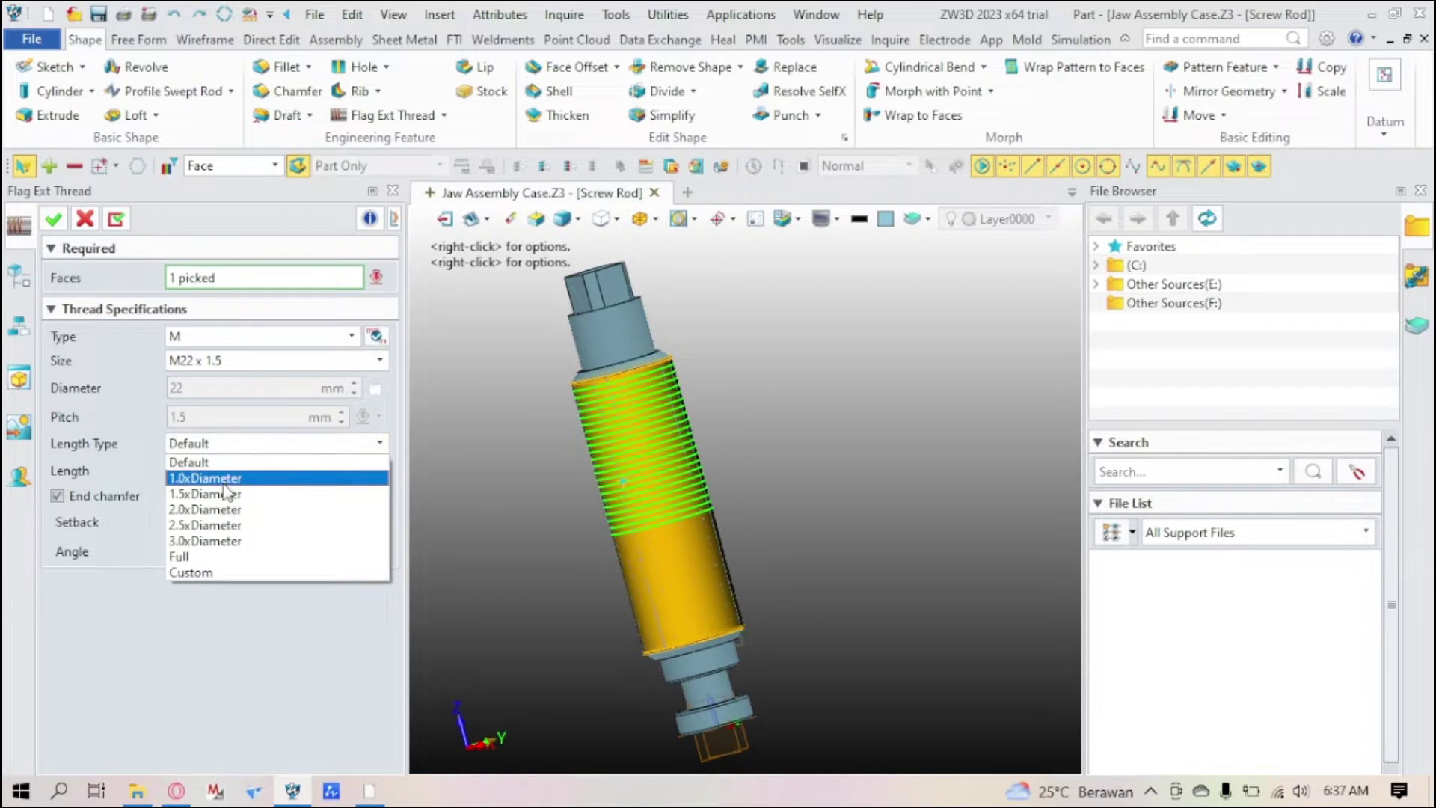
left_click(226, 480)
left_click(242, 449)
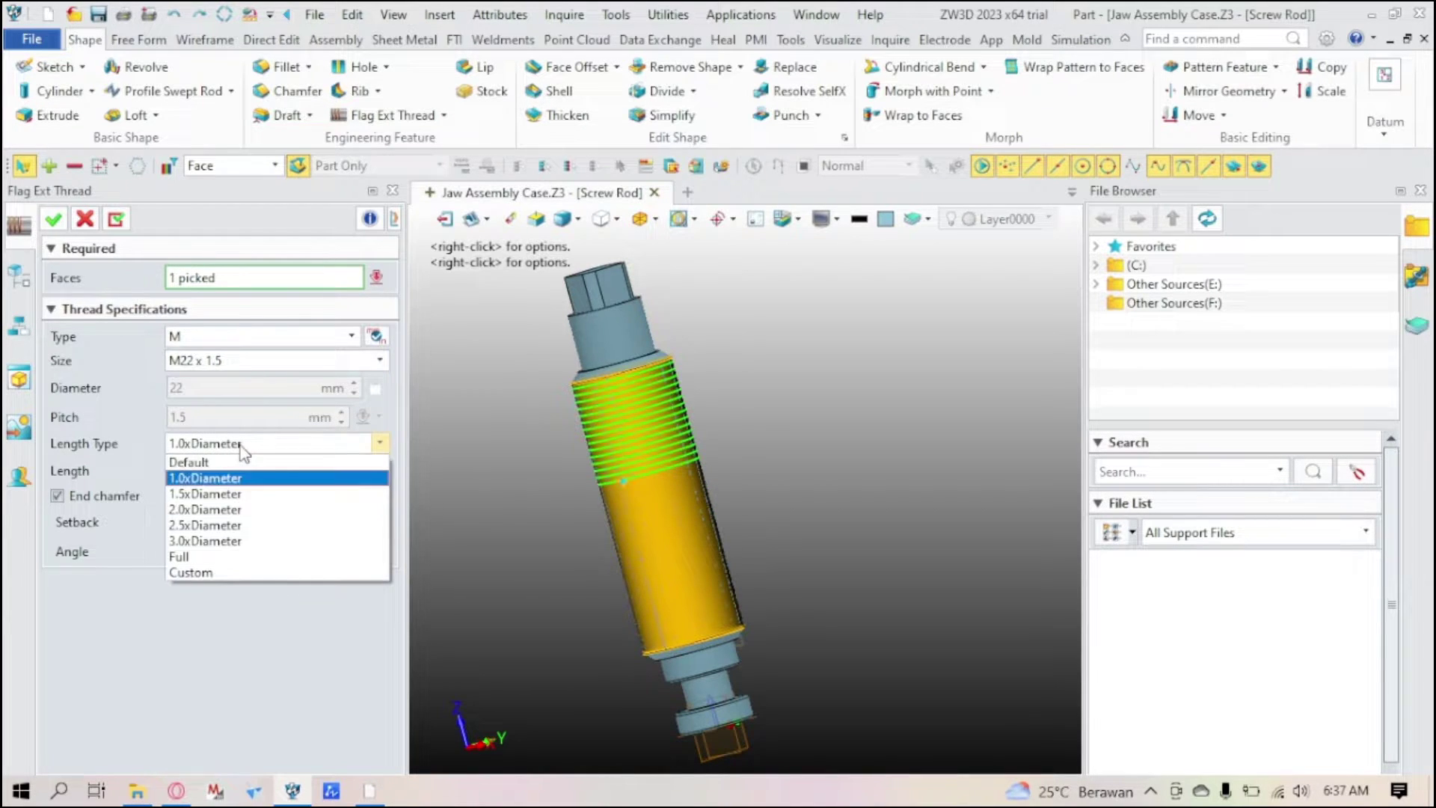
left_click(229, 522)
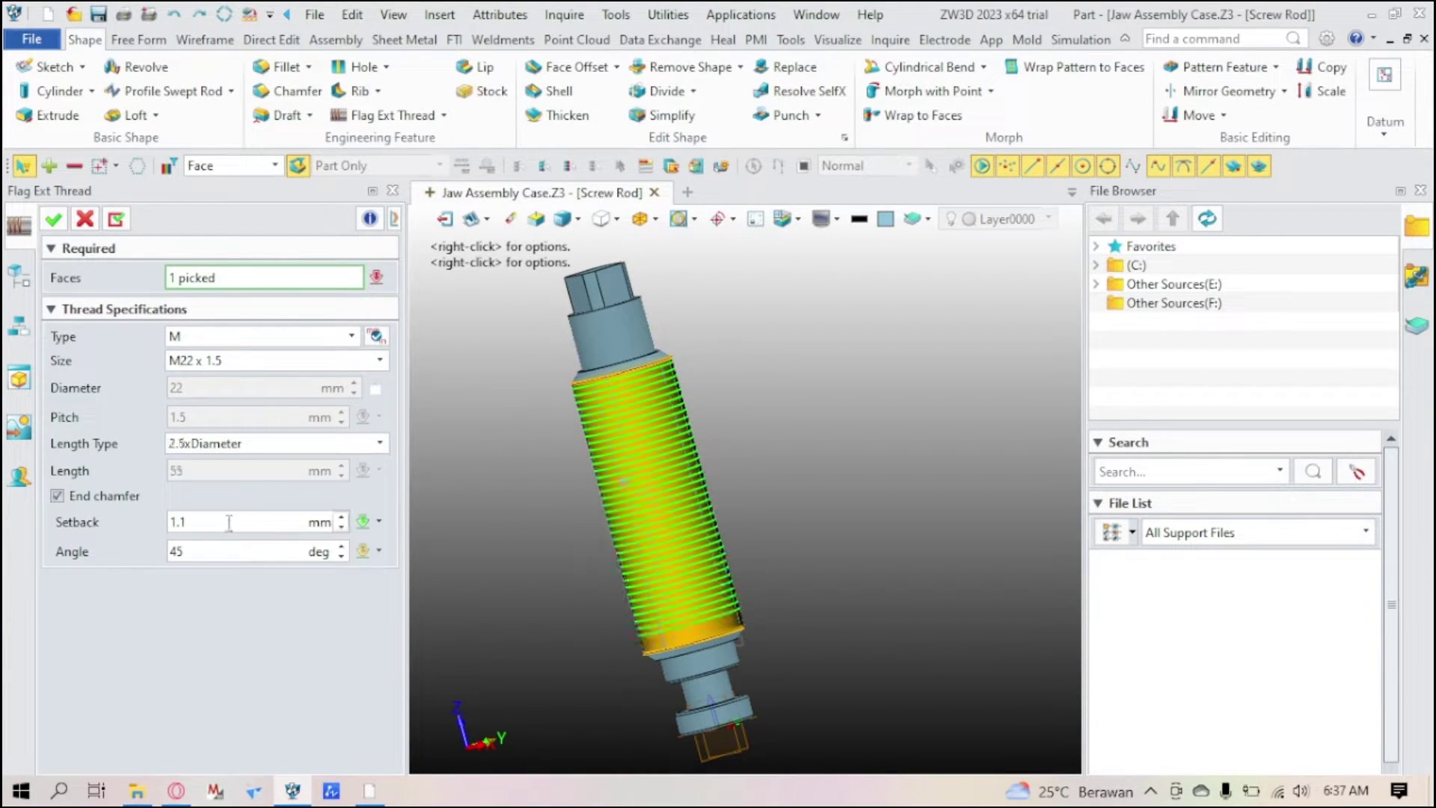
left_click(244, 449)
left_click(237, 564)
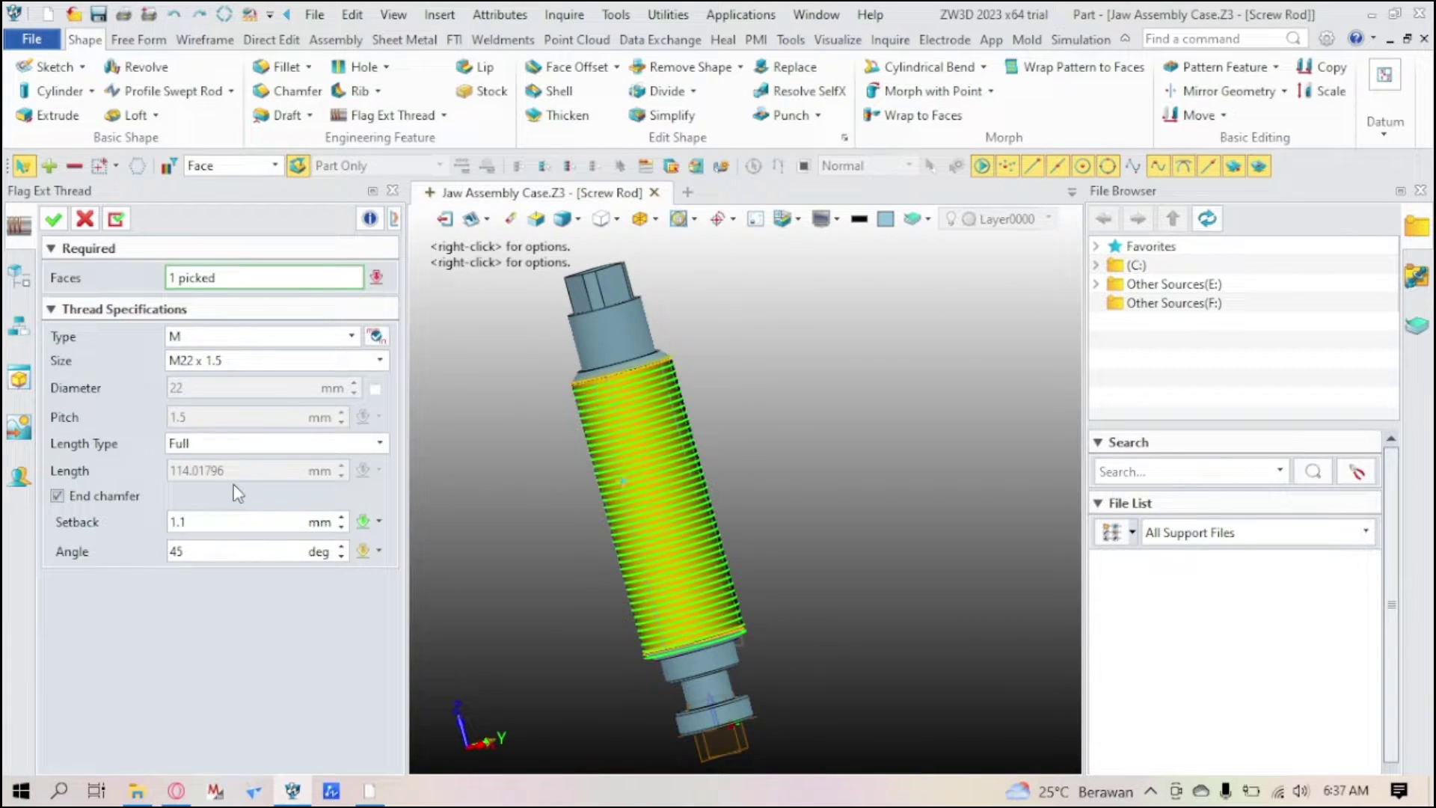
left_click(226, 445)
left_click(221, 573)
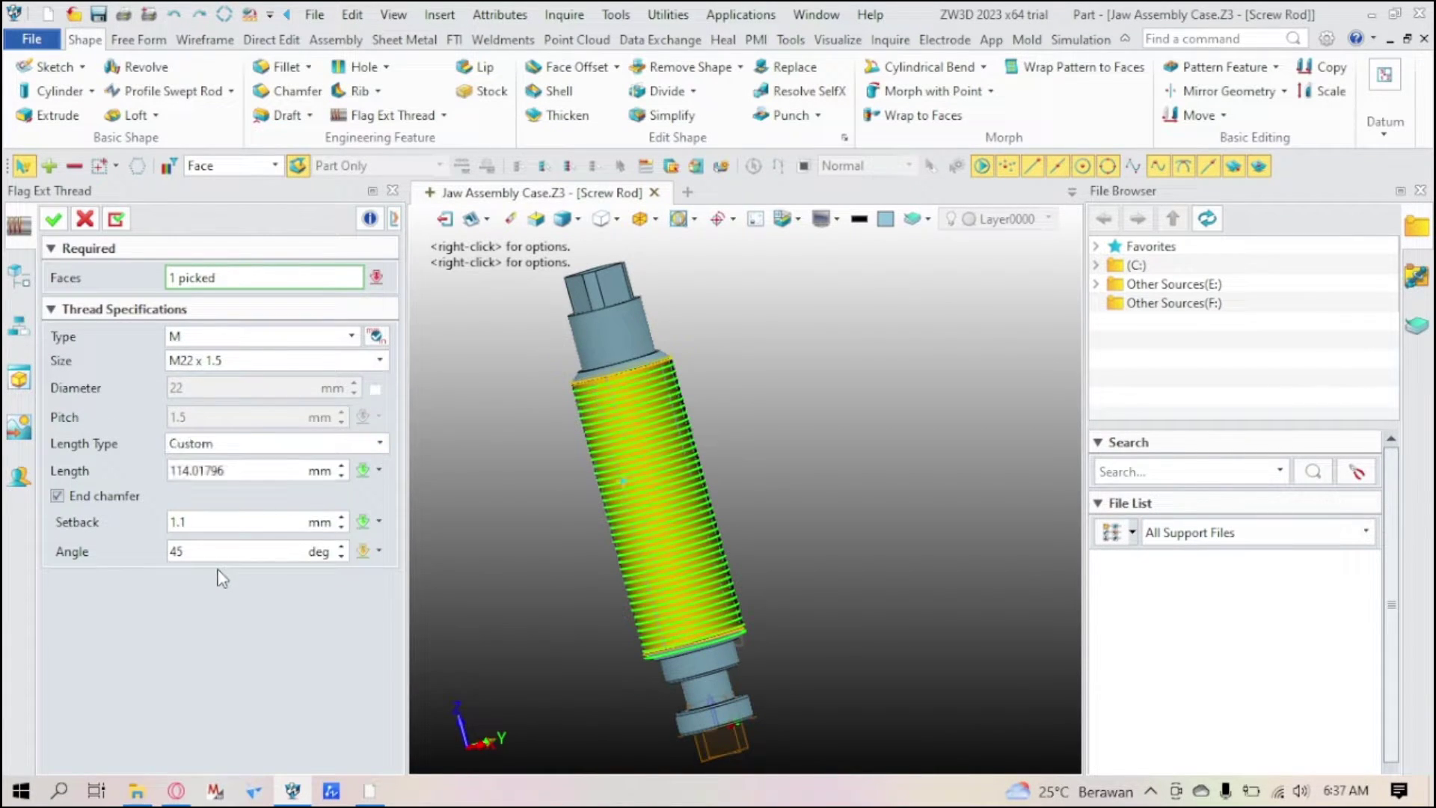
left_click(240, 472)
scroll(241, 472, "up", 7)
scroll(240, 472, "down", 9)
scroll(240, 471, "down", 4)
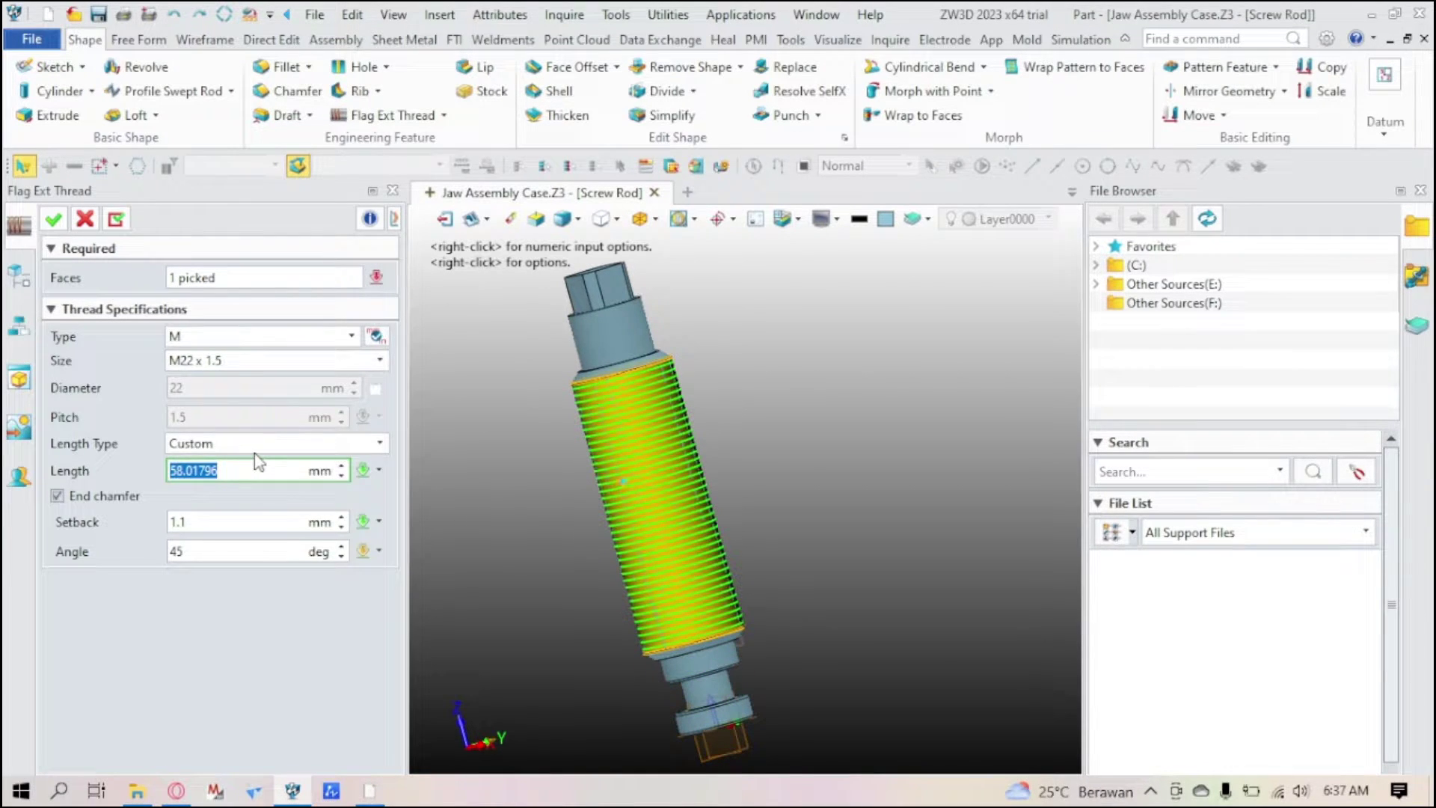
left_click(255, 443)
left_click(224, 551)
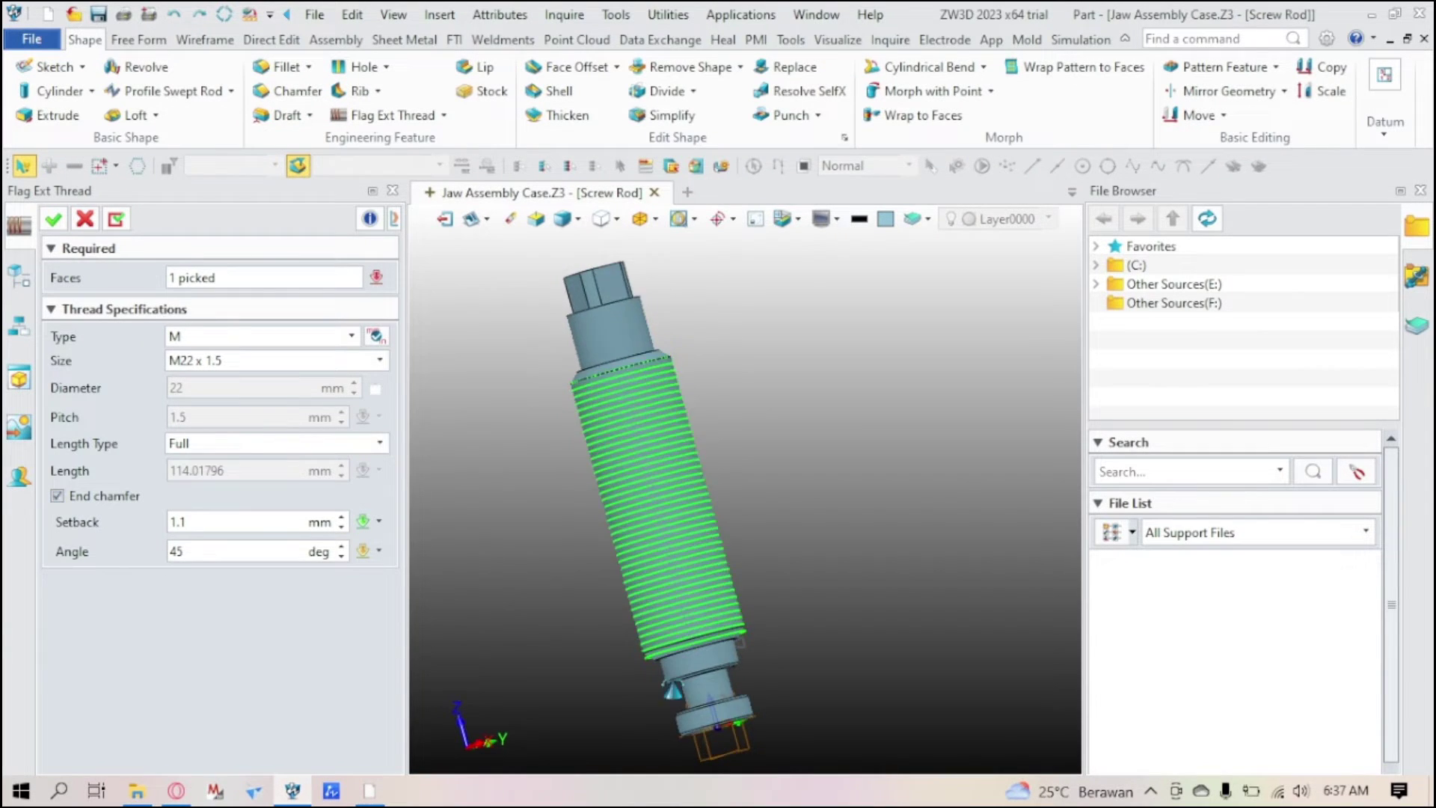
Step: Change the end chamfer setback from 1.1 mm to 0.1 mm, keeping the 45° angle
right_click_drag(673, 689, 587, 625)
scroll(738, 676, "up", 5)
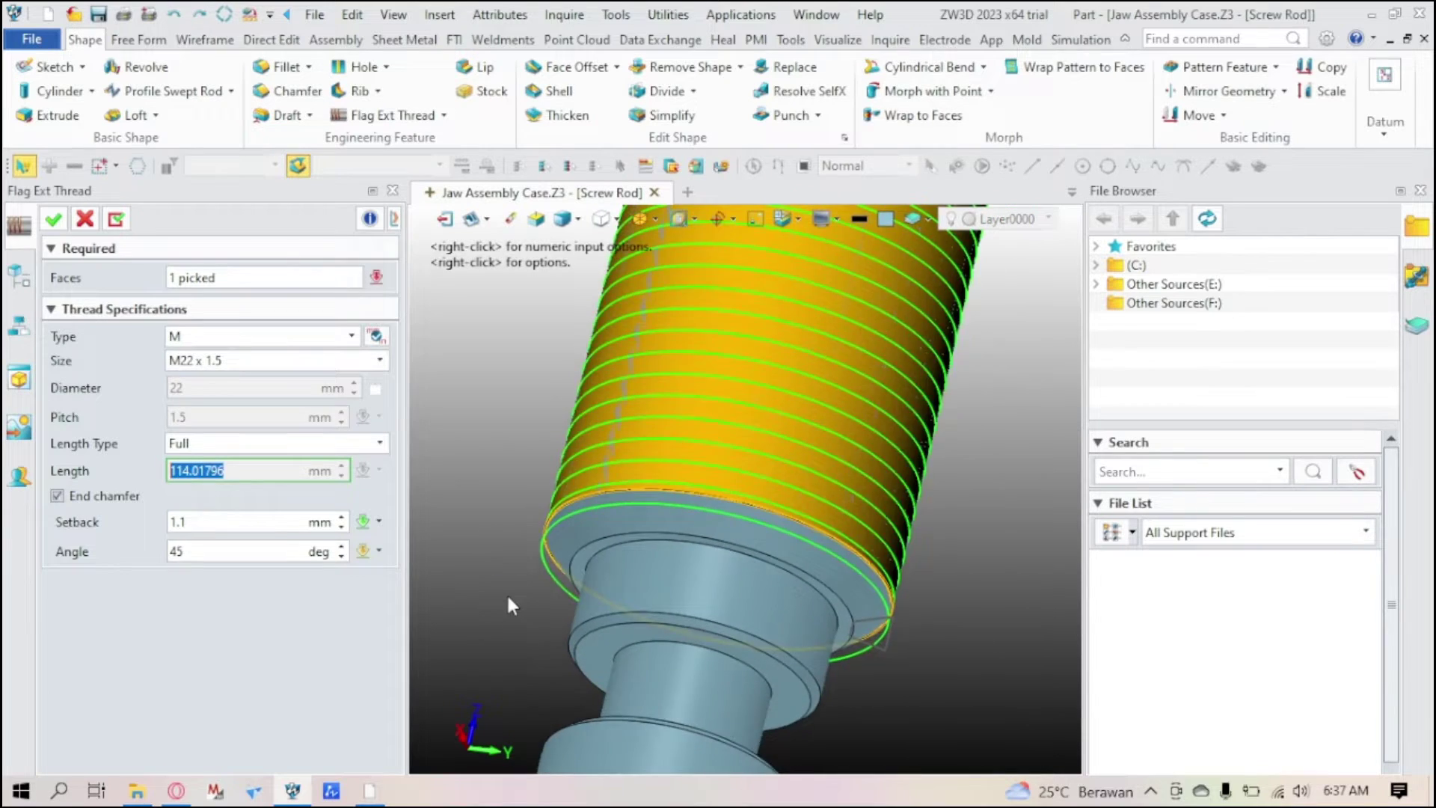
scroll(506, 592, "down", 3)
left_click(231, 522)
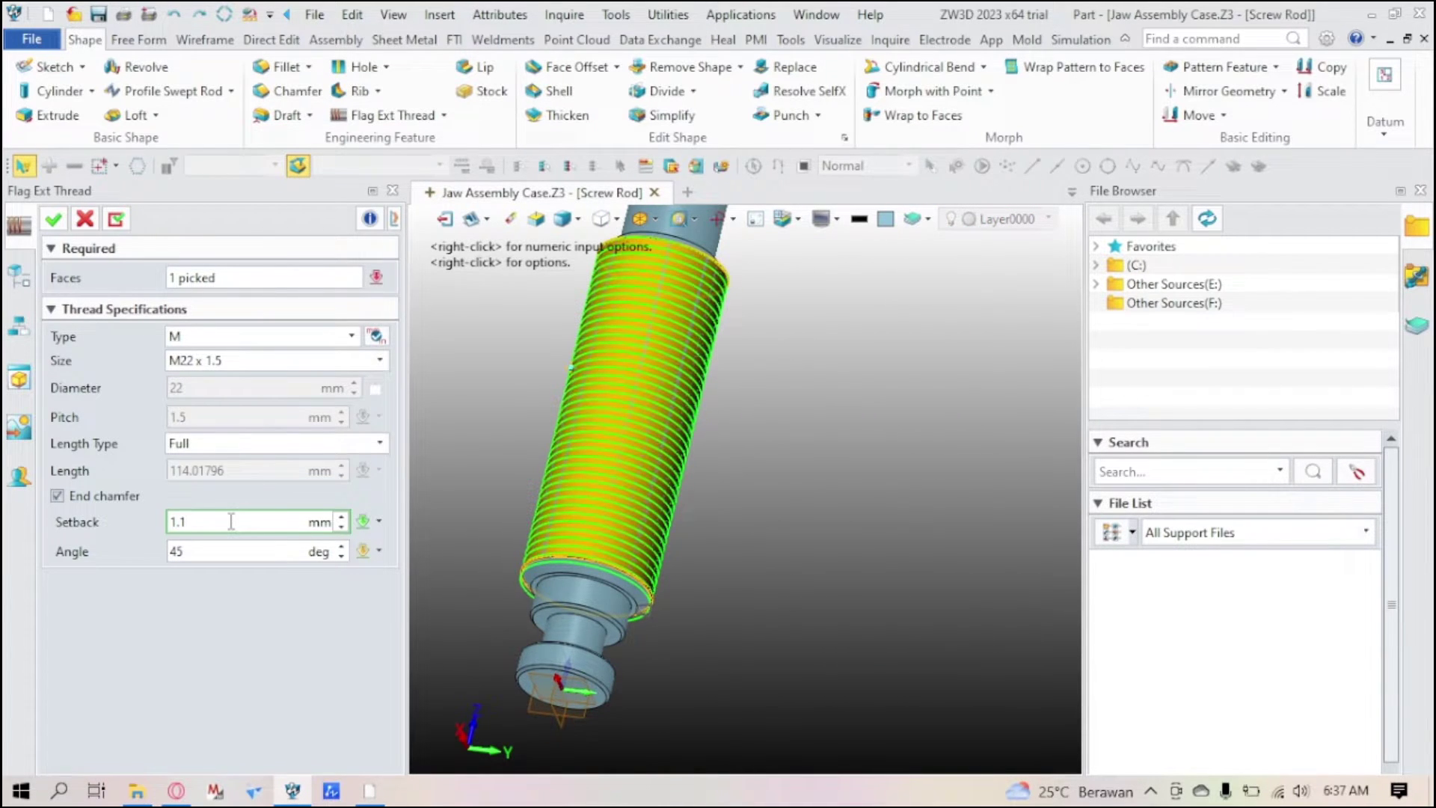
double_click(231, 521)
left_click(221, 558)
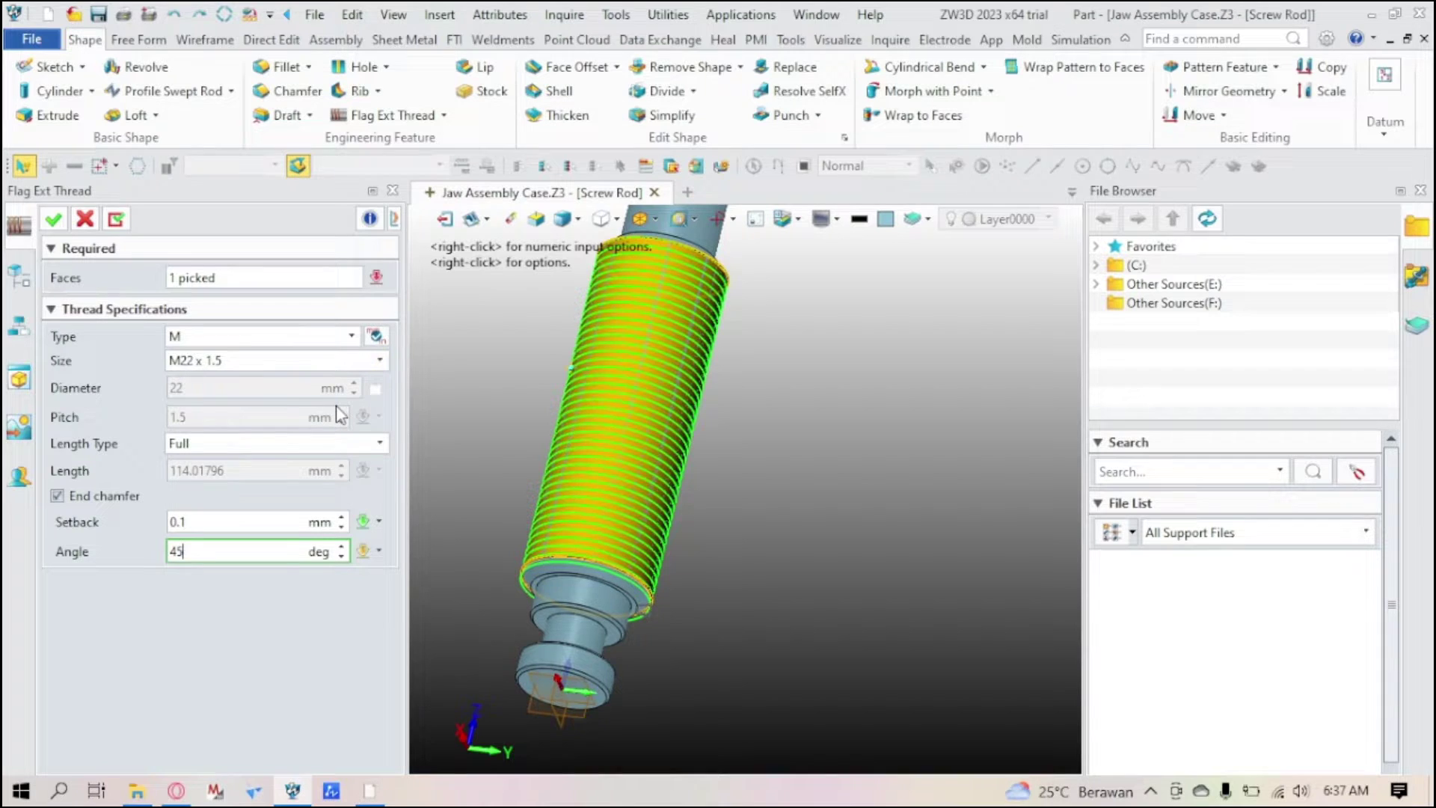
Step: Change the thread size to Custom and set its pitch to 2 mm
left_click(380, 360)
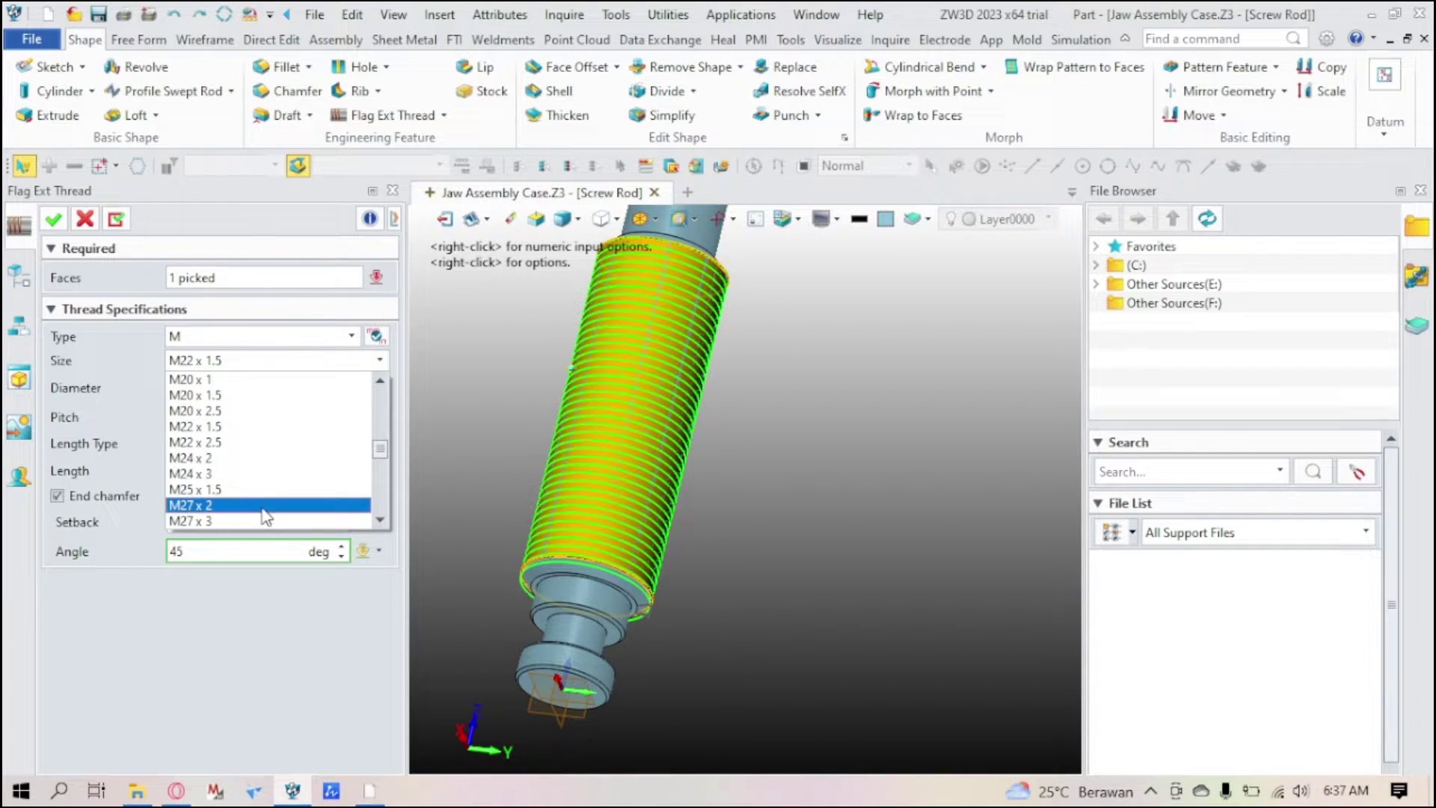
scroll(359, 441, "down", 5)
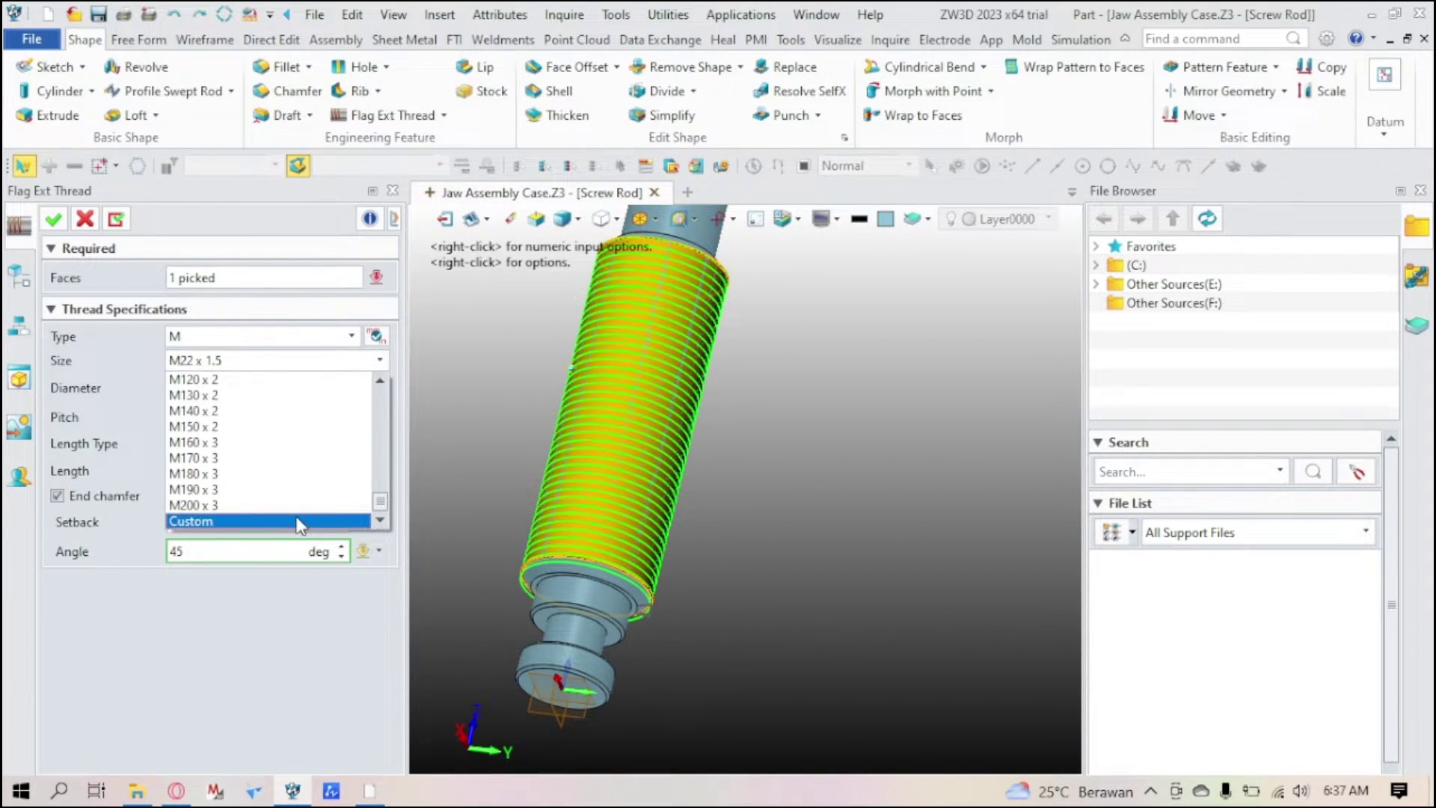
left_click(300, 523)
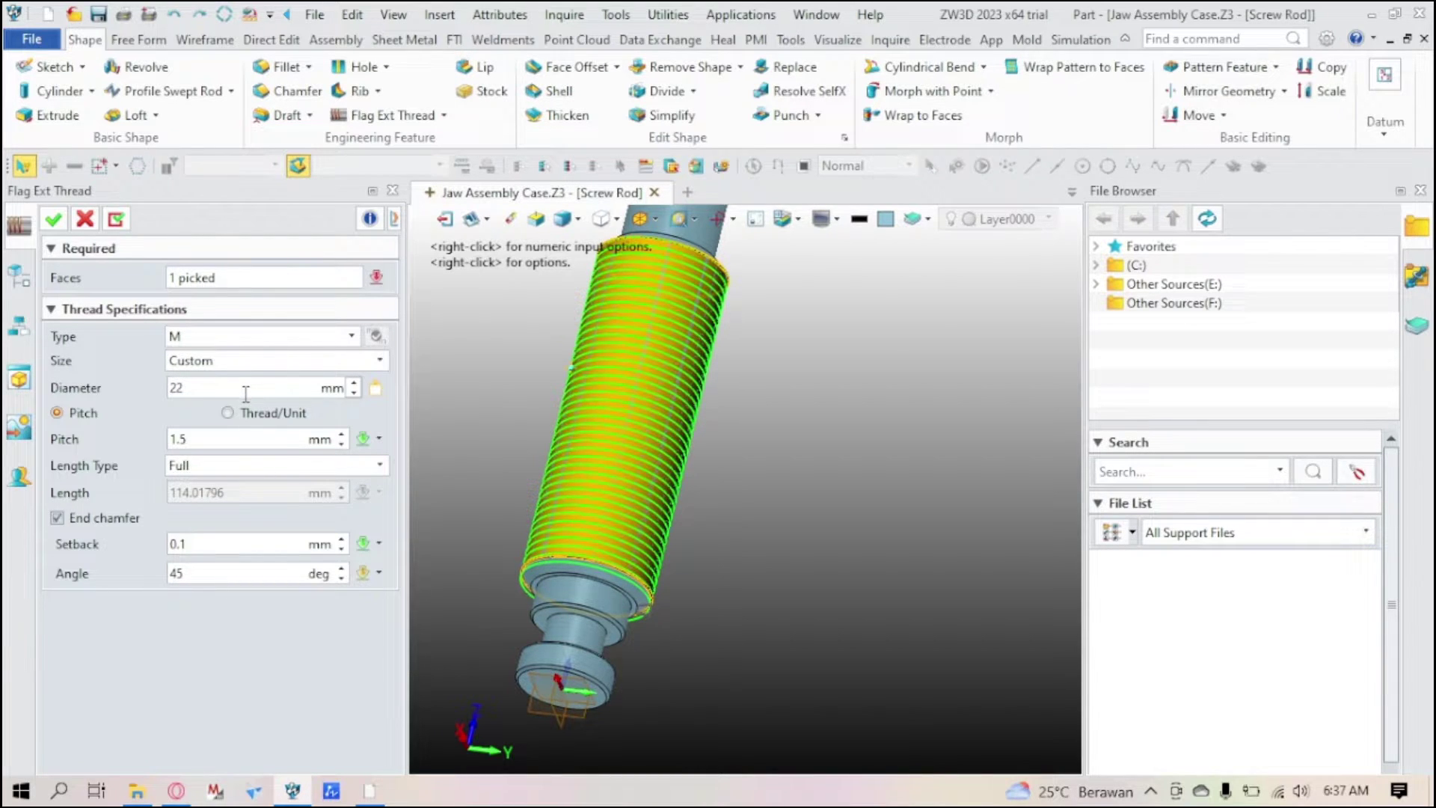
double_click(245, 440)
type("2.5")
key("Return")
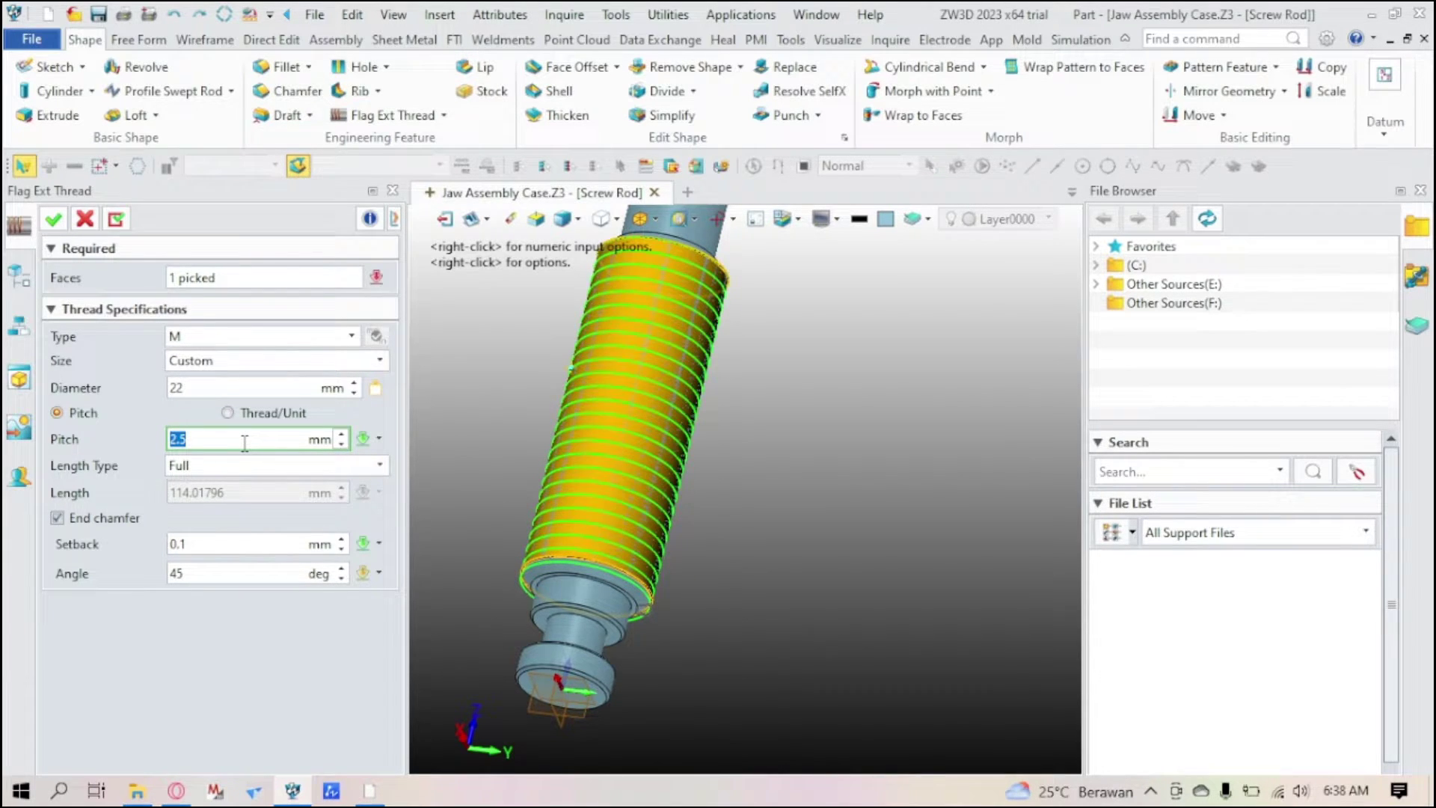
type("2")
key("Return")
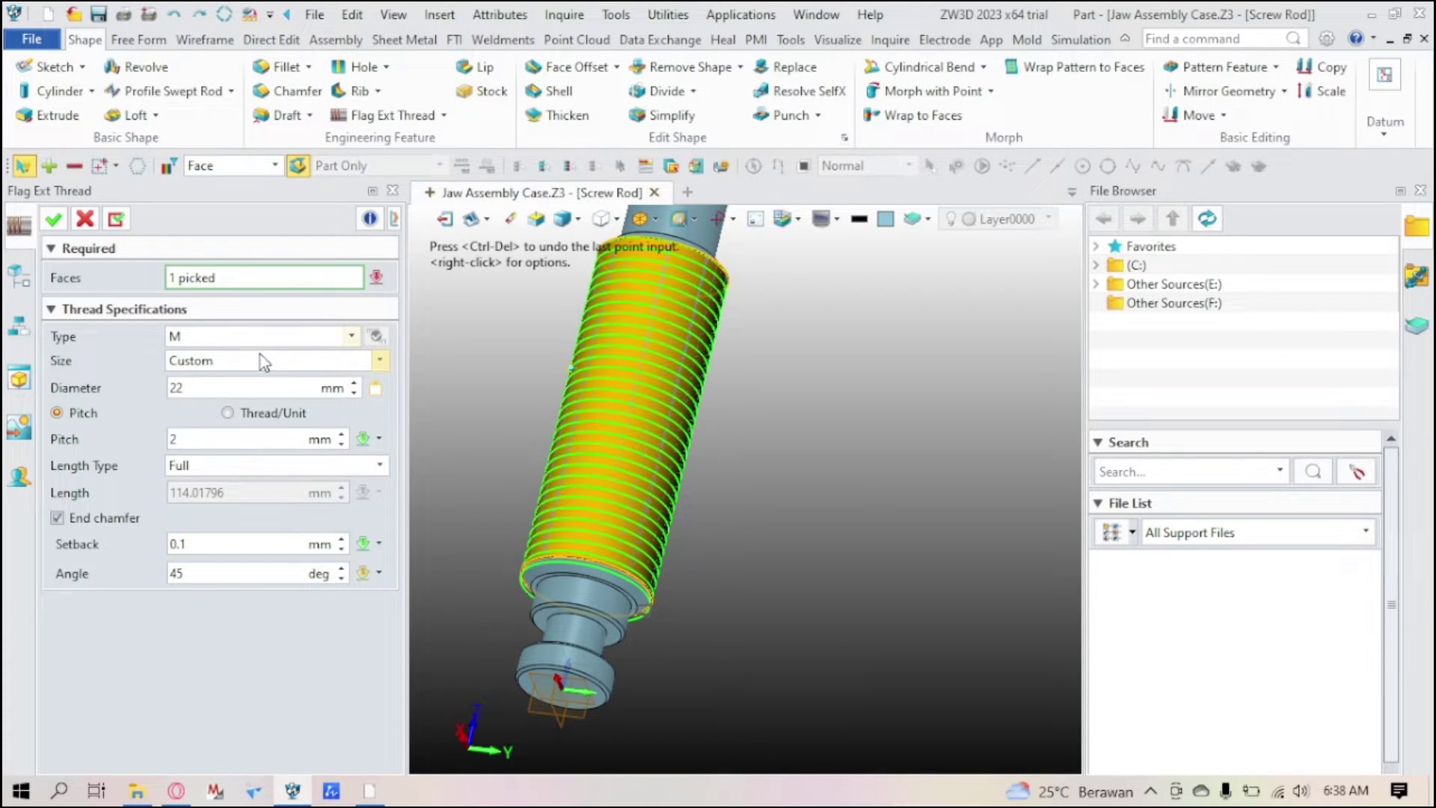
Step: Switch the thread standard from metric M to inch UN
left_click(379, 361)
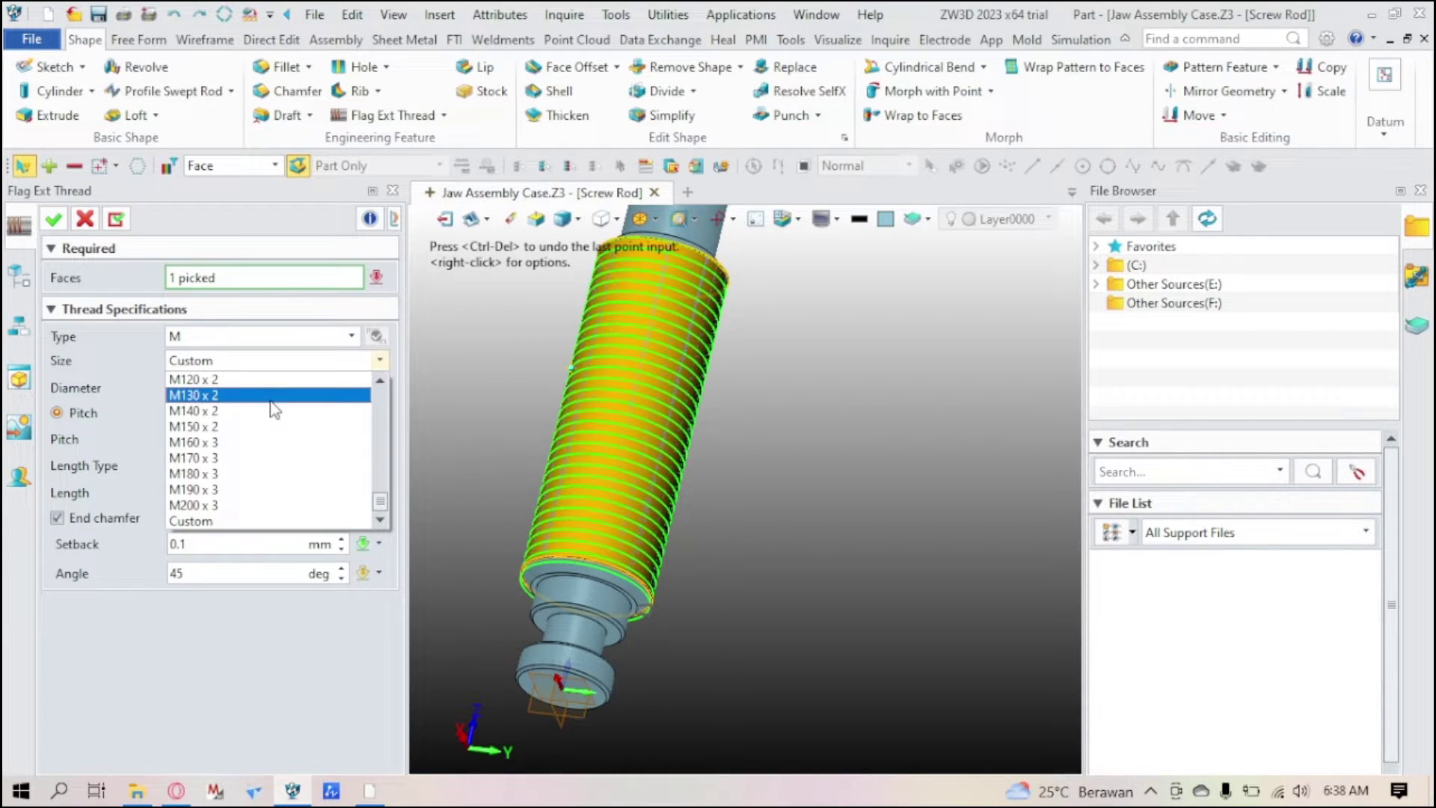
scroll(329, 449, "up", 5)
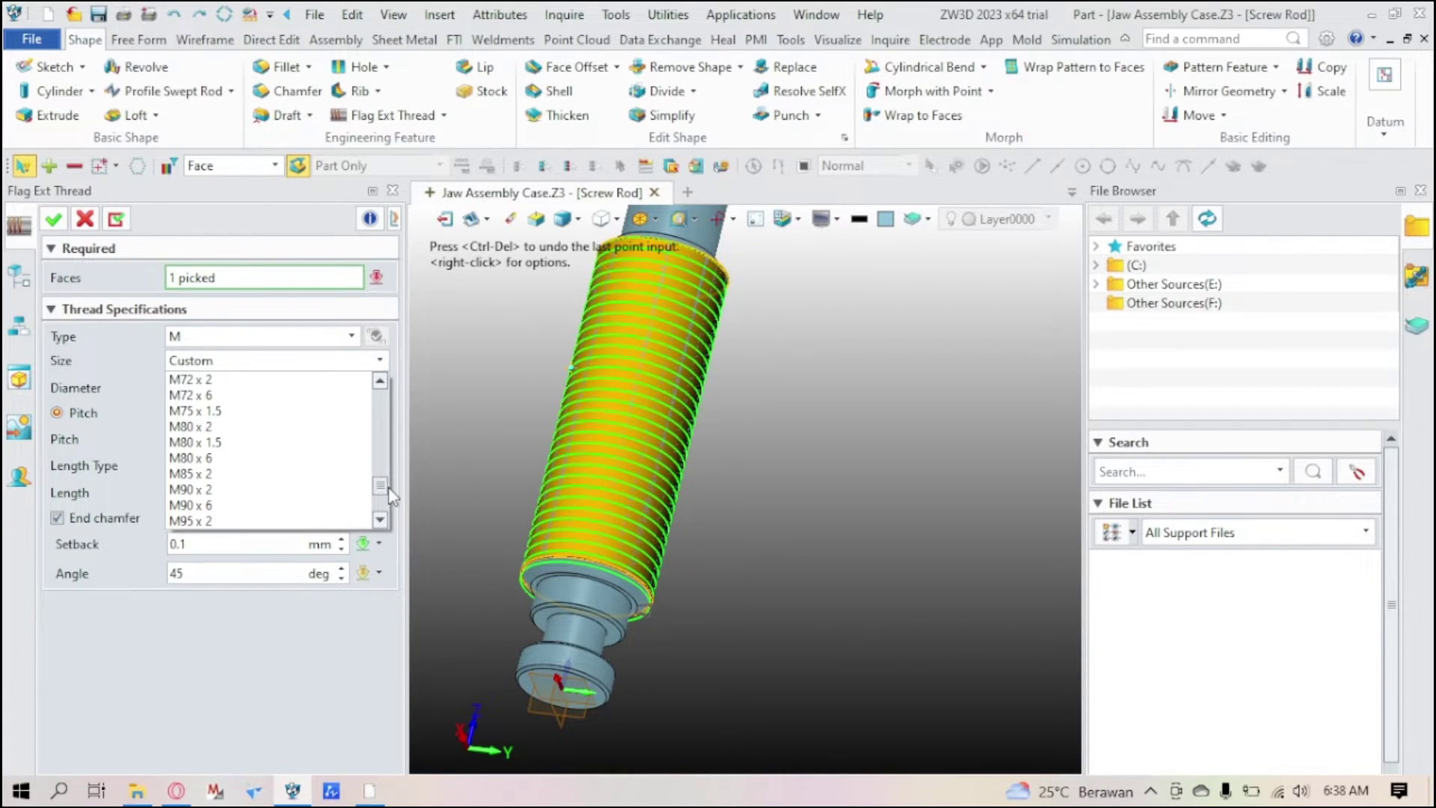
left_click(374, 338)
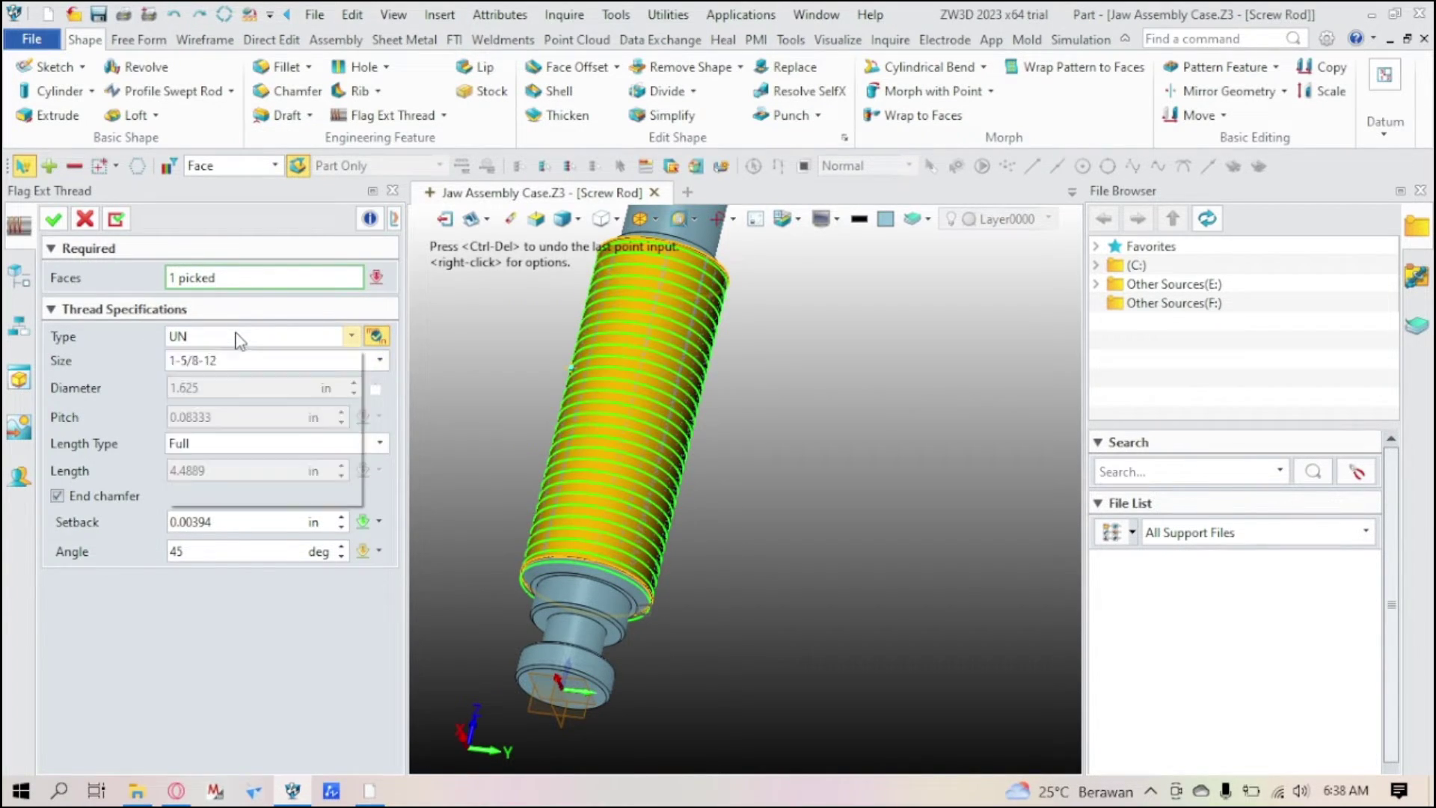
scroll(250, 411, "down", 2)
scroll(265, 463, "up", 2)
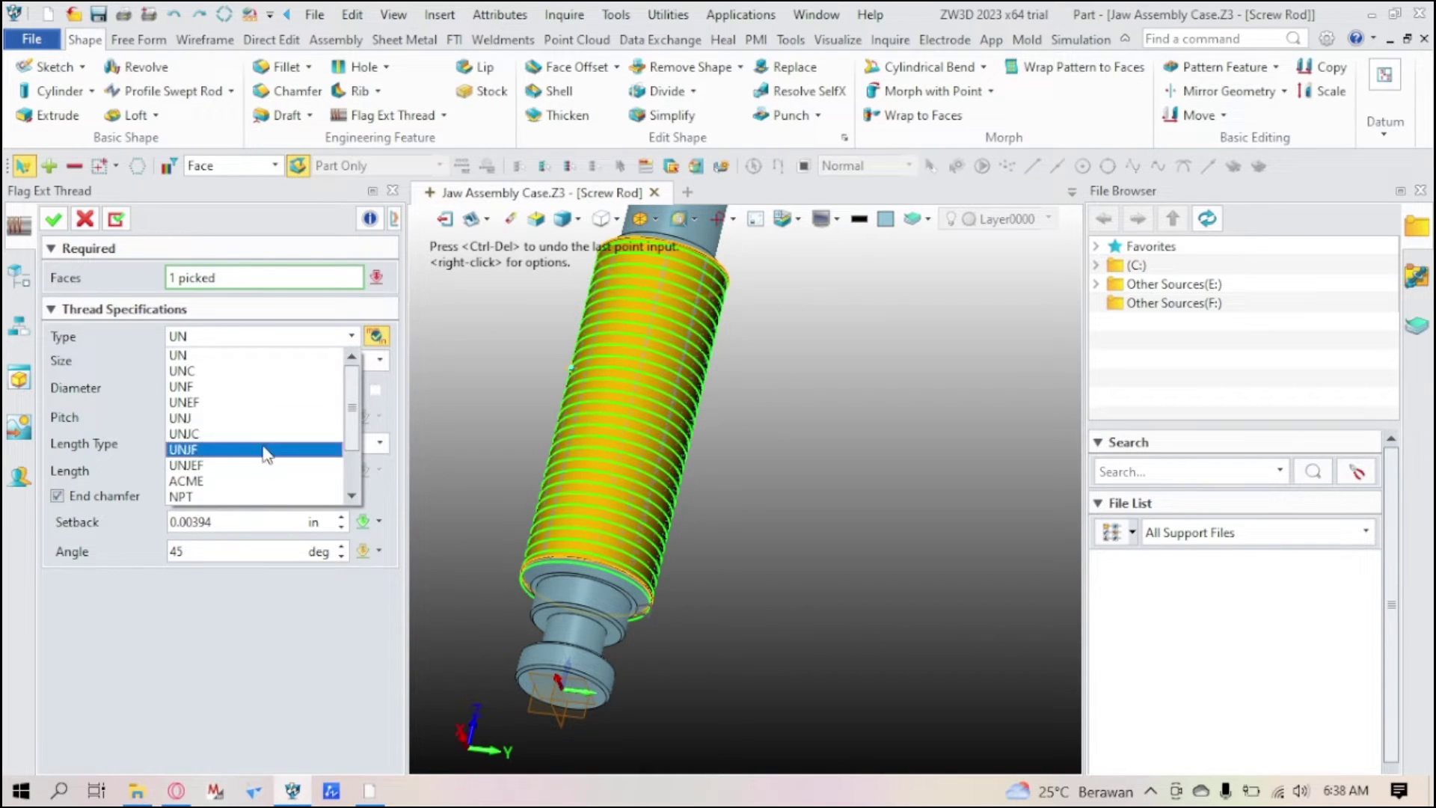
left_click(193, 338)
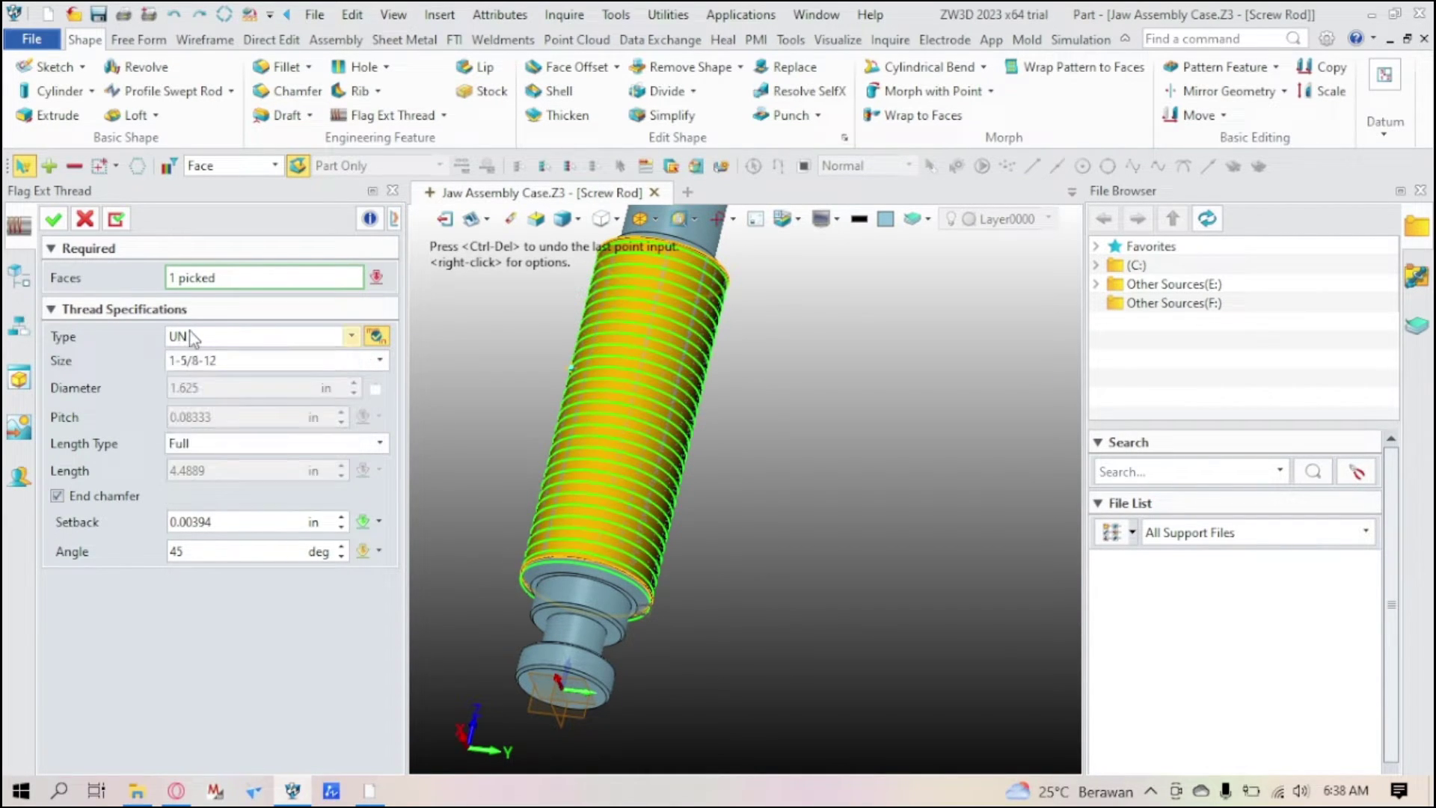
Step: Browse the UN size list, leaving the size at 1-5/8-12
left_click(213, 361)
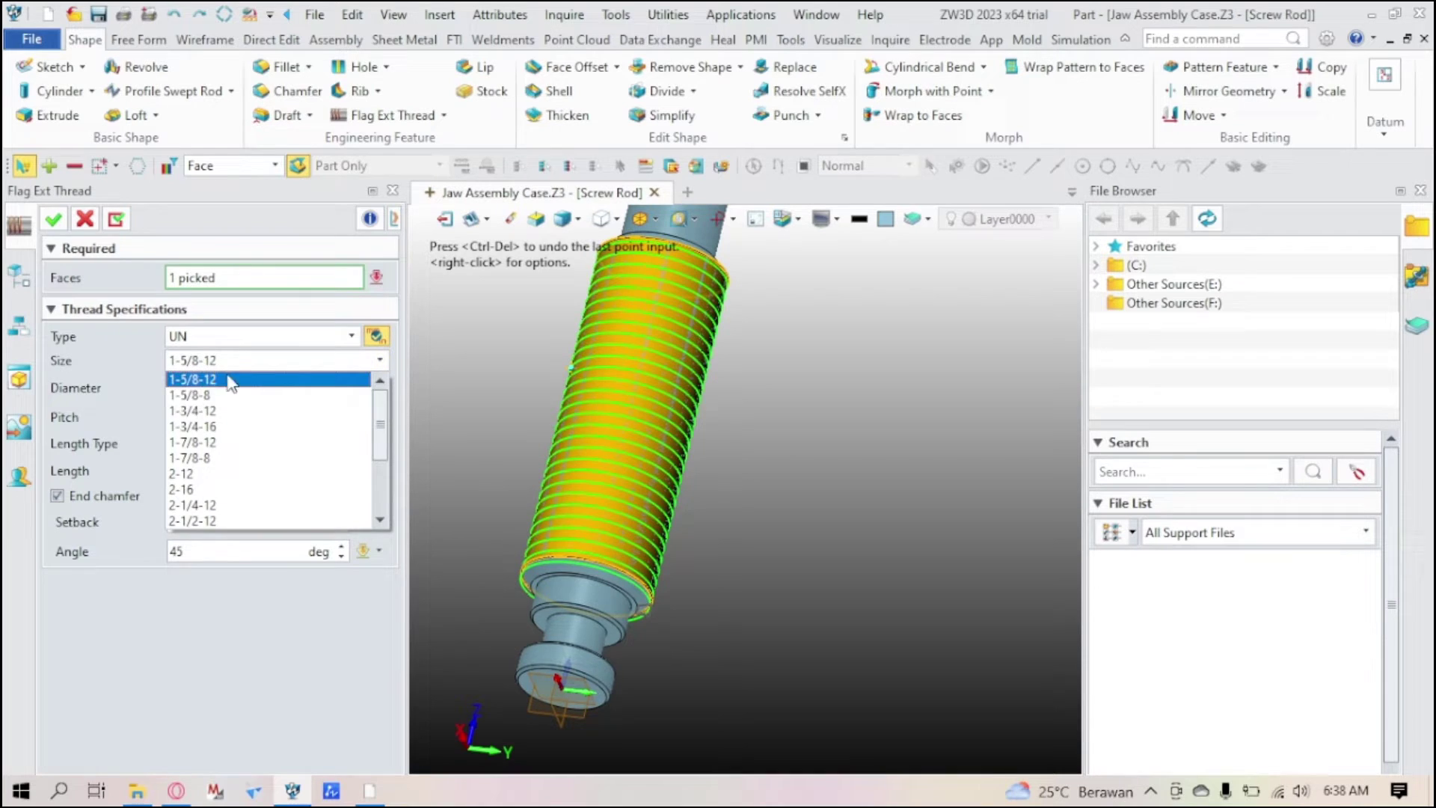
scroll(251, 411, "down", 3)
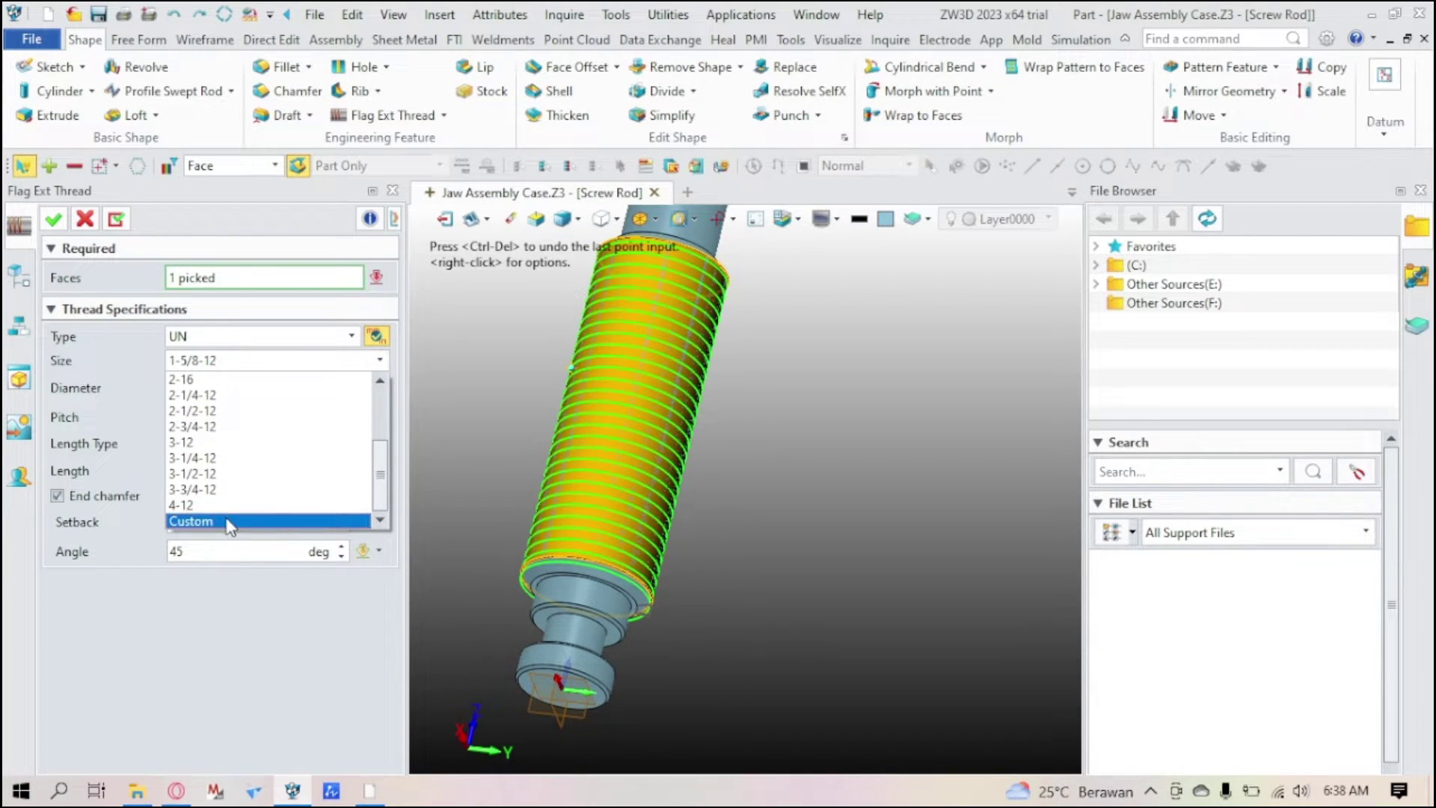
scroll(224, 456, "up", 2)
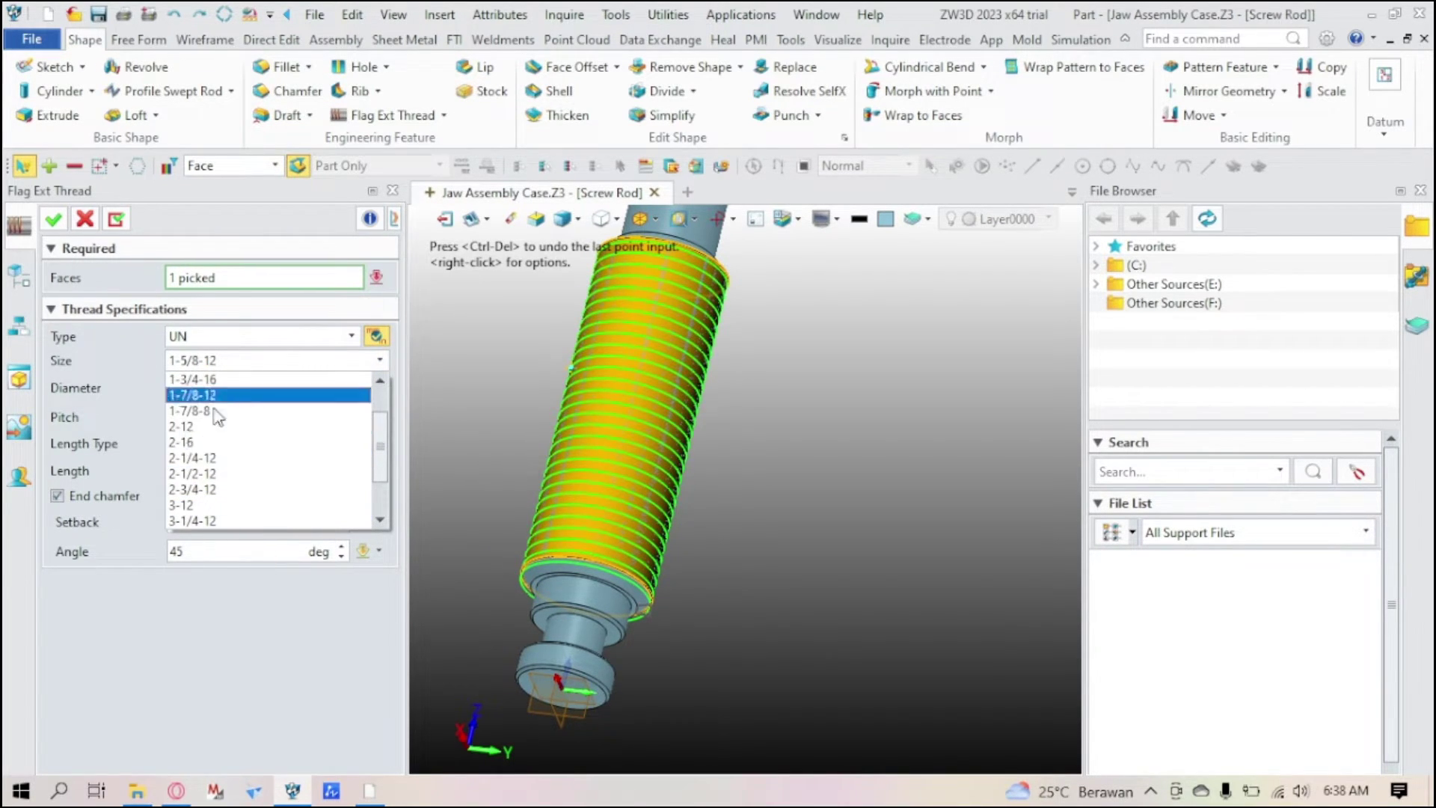
left_click(243, 363)
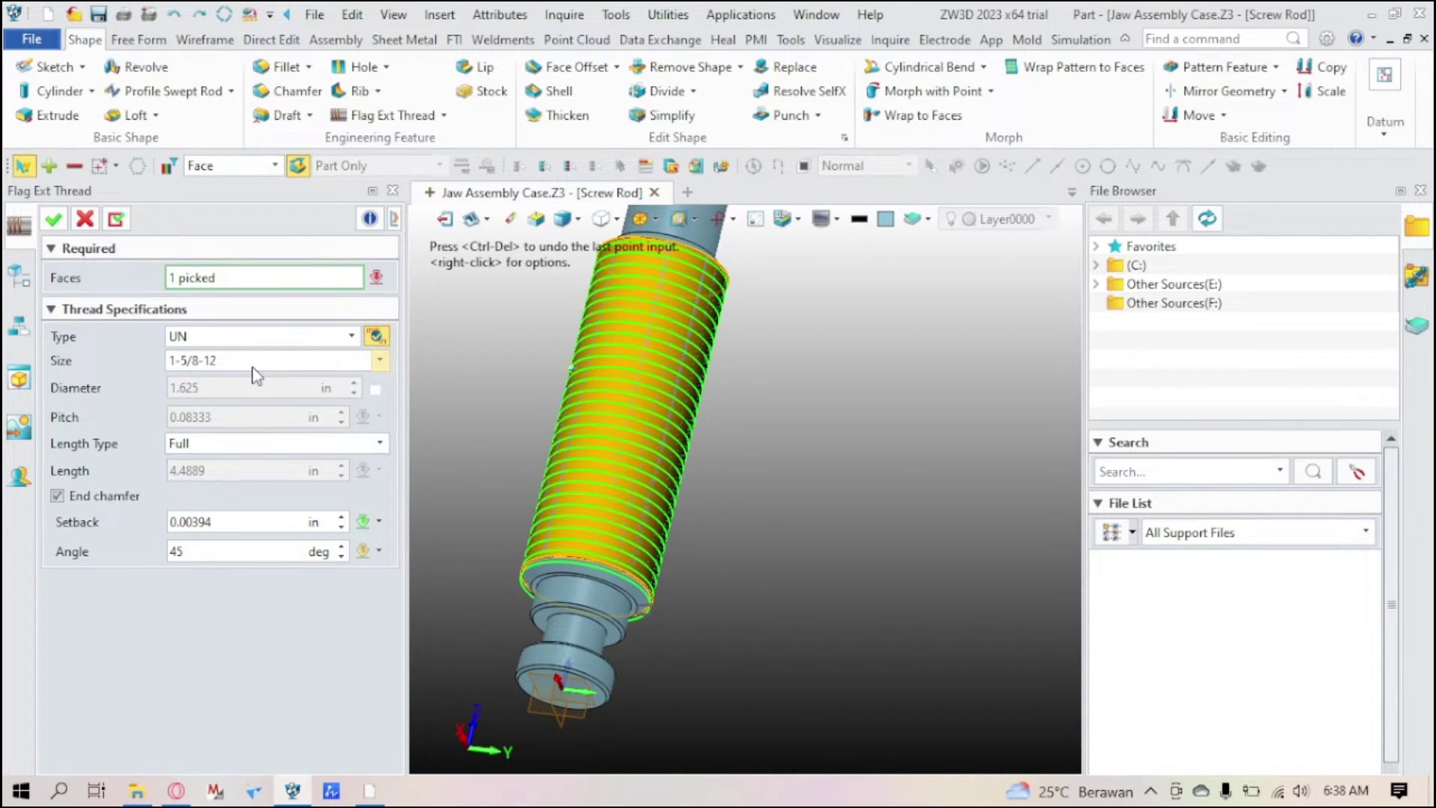
Step: Switch the thread back to metric M with a Custom size
left_click(376, 336)
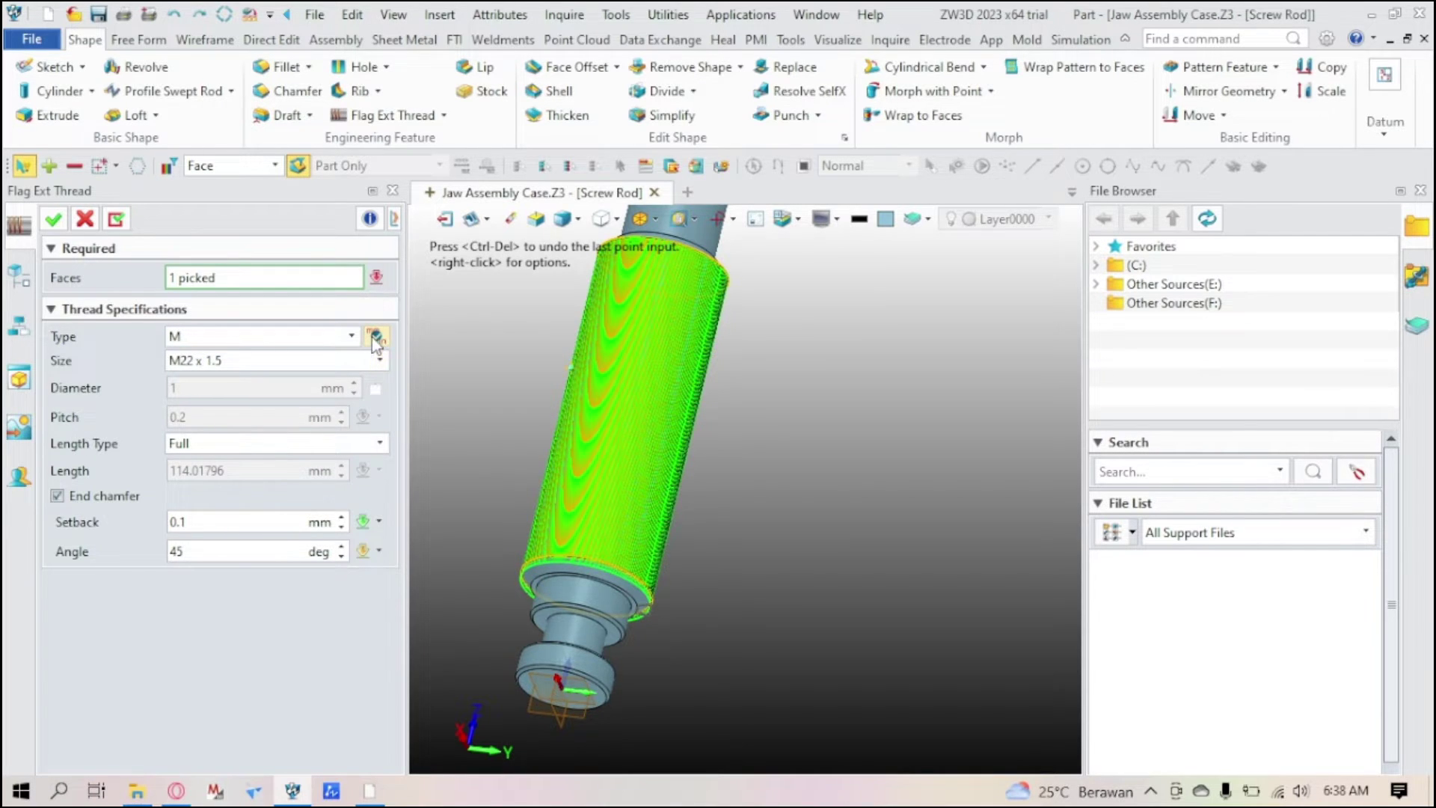
left_click(292, 361)
scroll(228, 500, "down", 15)
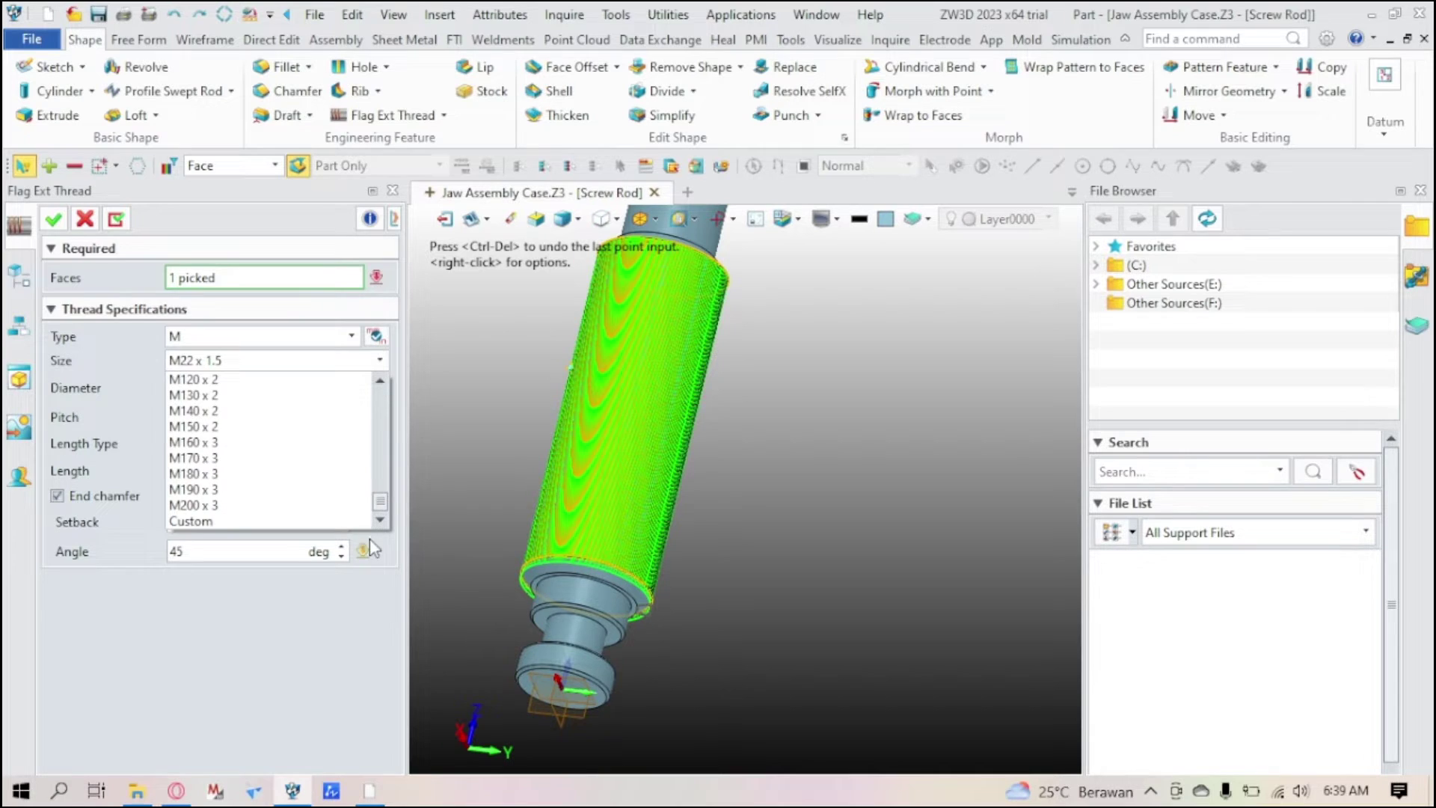
left_click(277, 524)
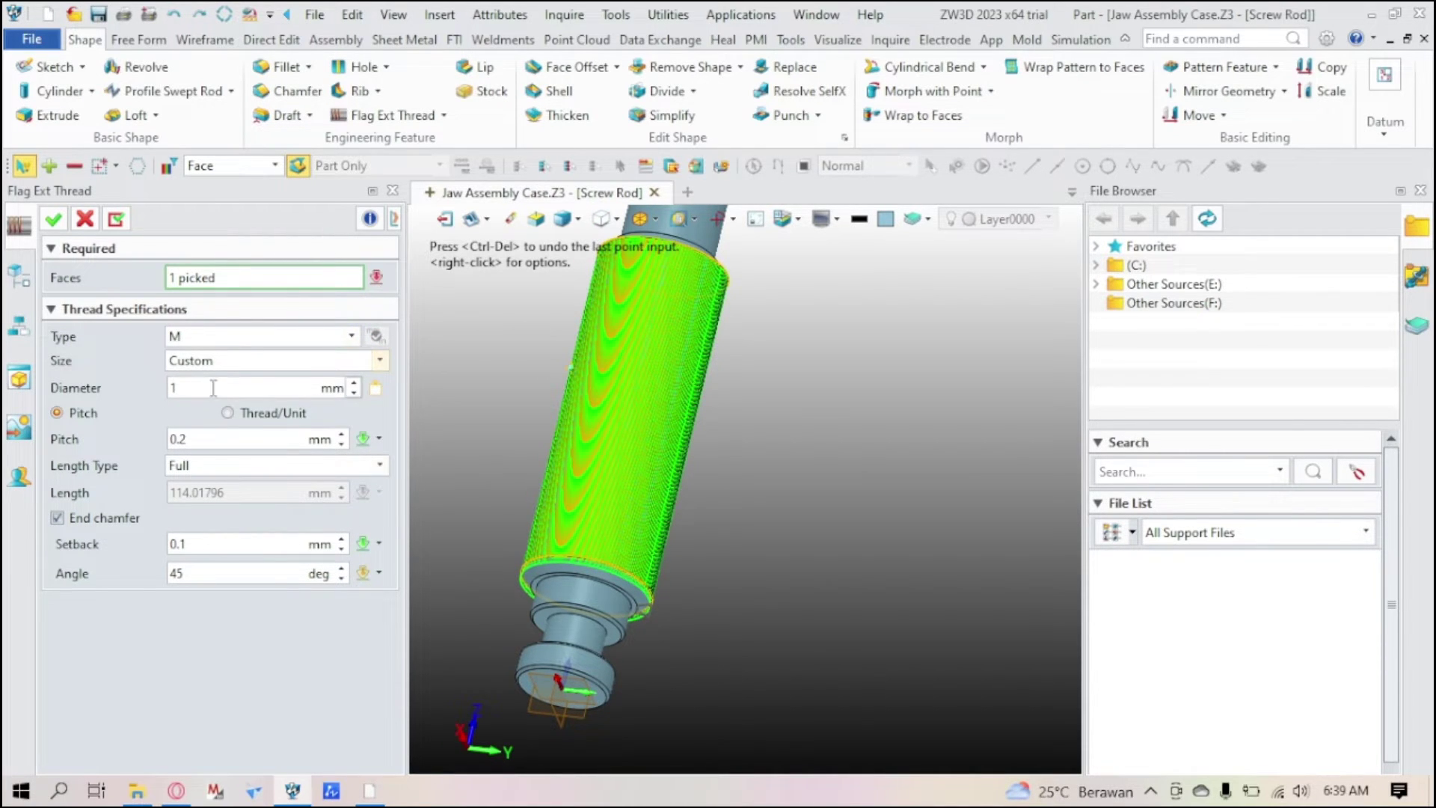
Step: Enter diameter 22 and pitch 2, then confirm to create Thread_1
type("22")
left_click(213, 435)
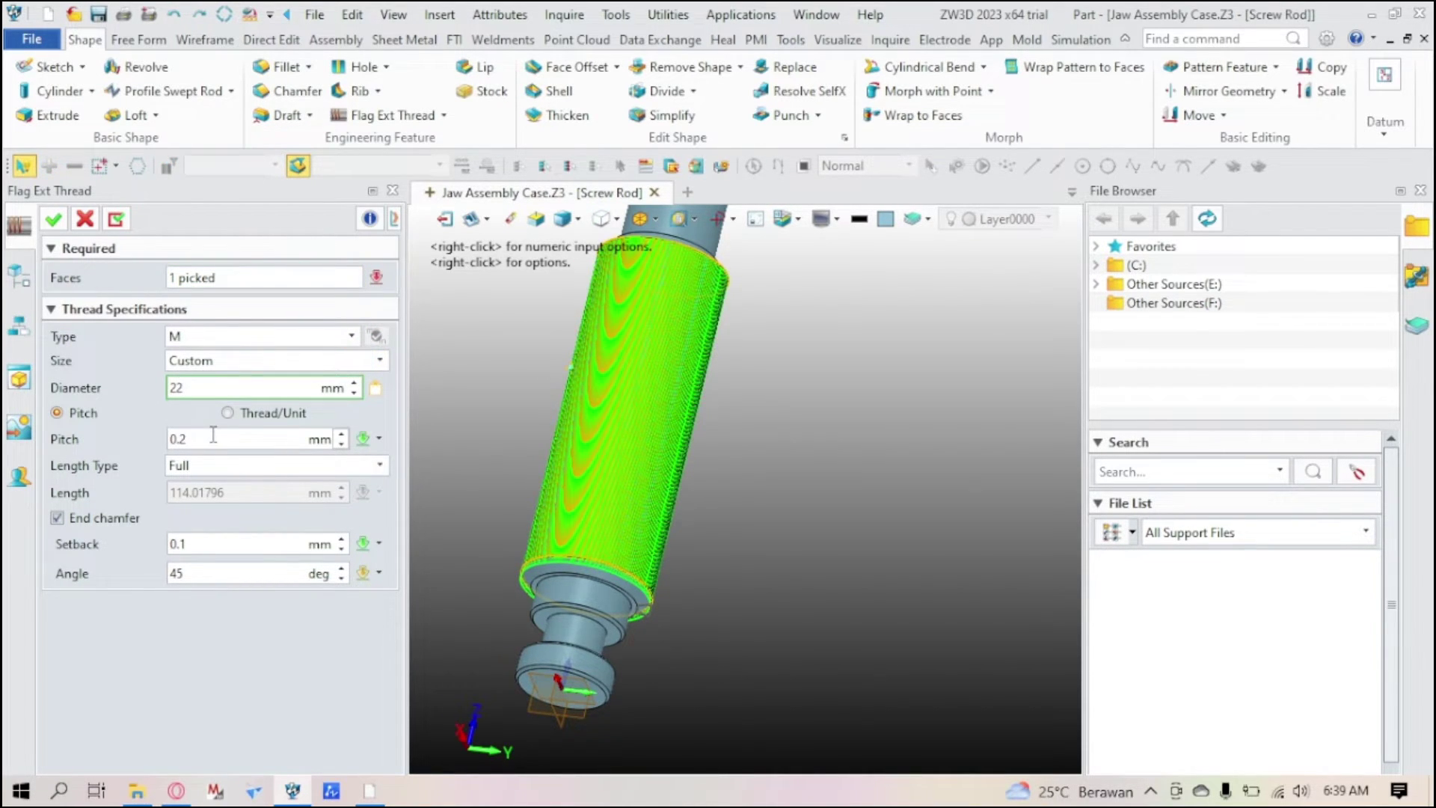
left_click_drag(206, 438, 158, 439)
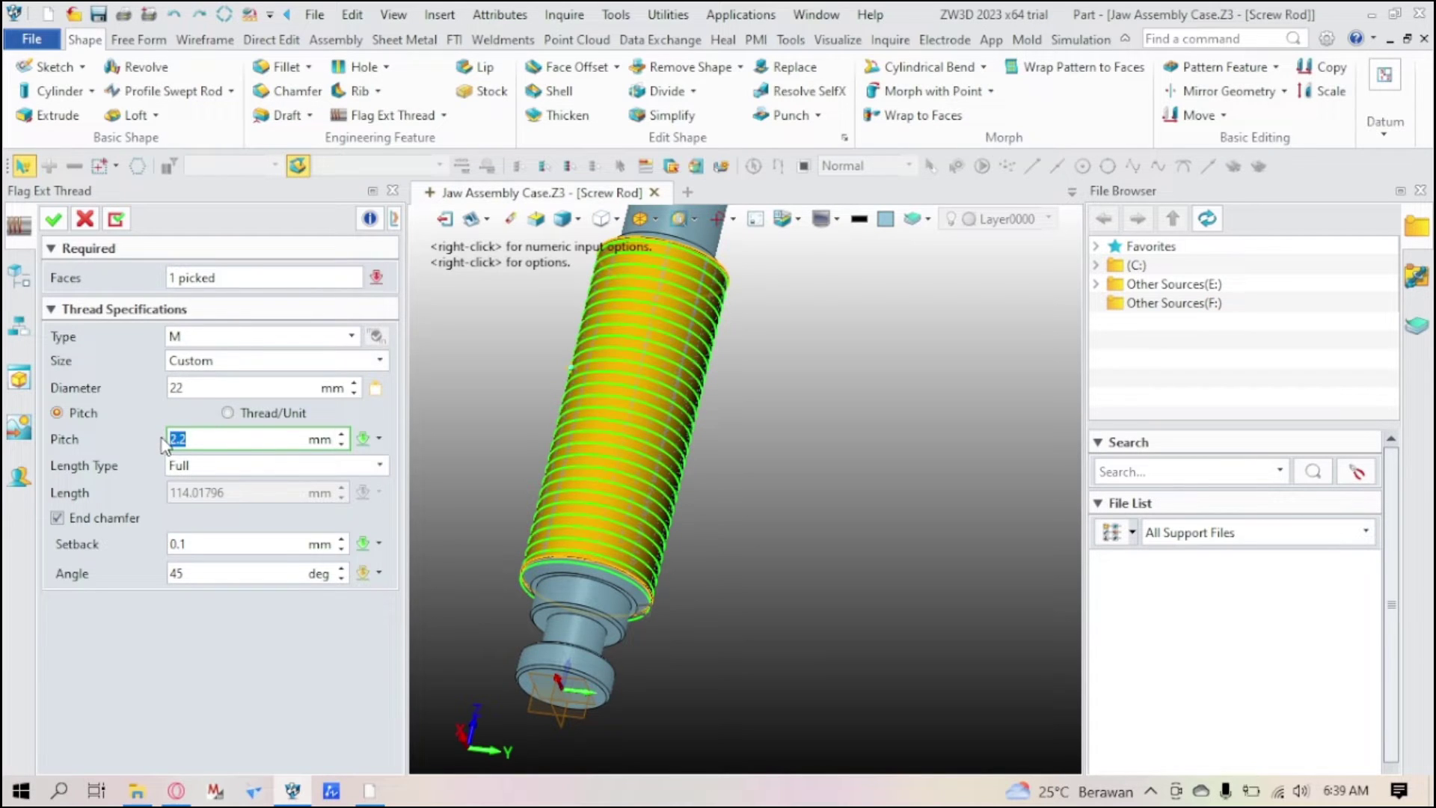
type("2")
left_click(59, 227)
middle_click_drag(757, 452, 691, 589)
middle_click_drag(542, 607, 584, 492)
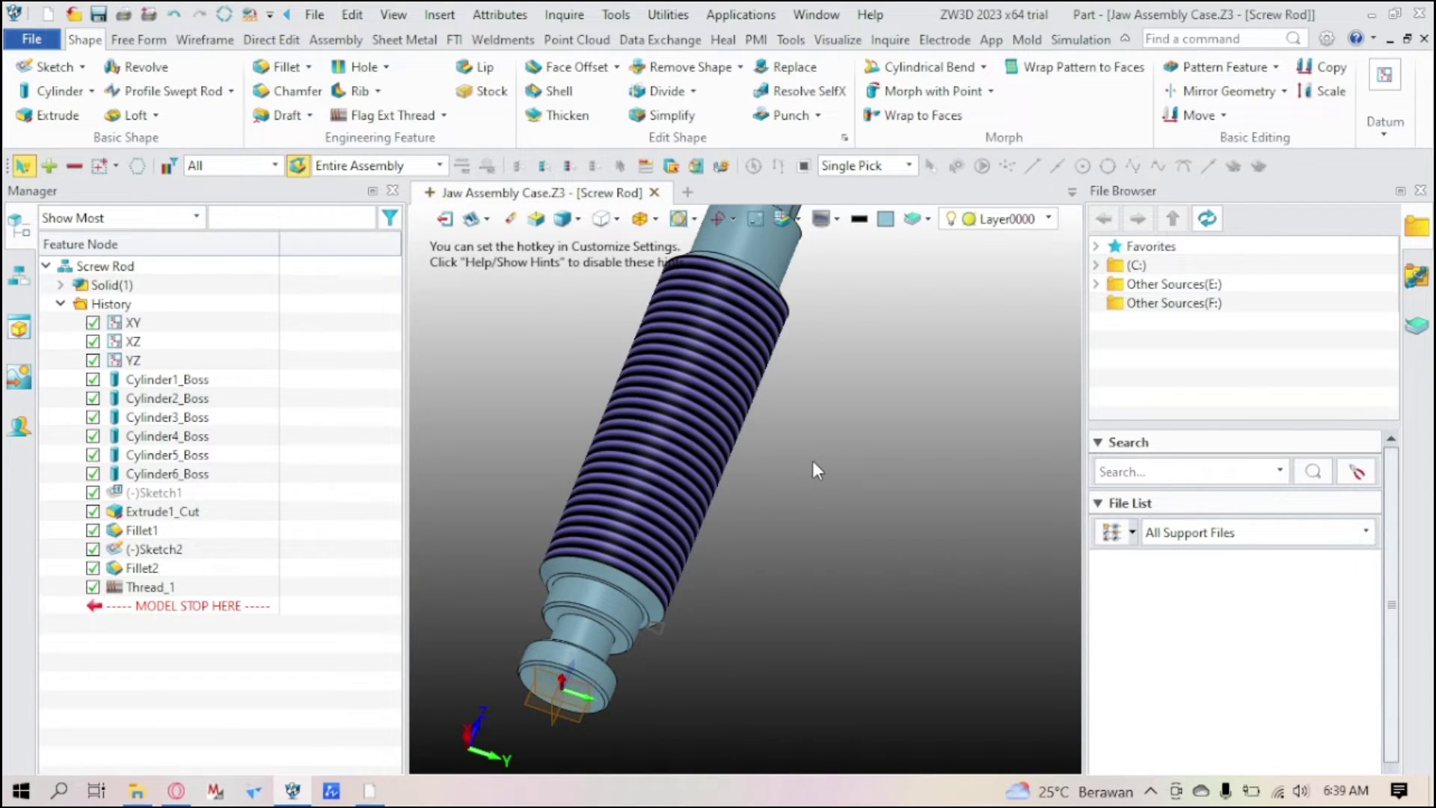
middle_click_drag(851, 438, 766, 536)
Step: Start a threaded hole placed at the centre of the hex head
left_click(445, 116)
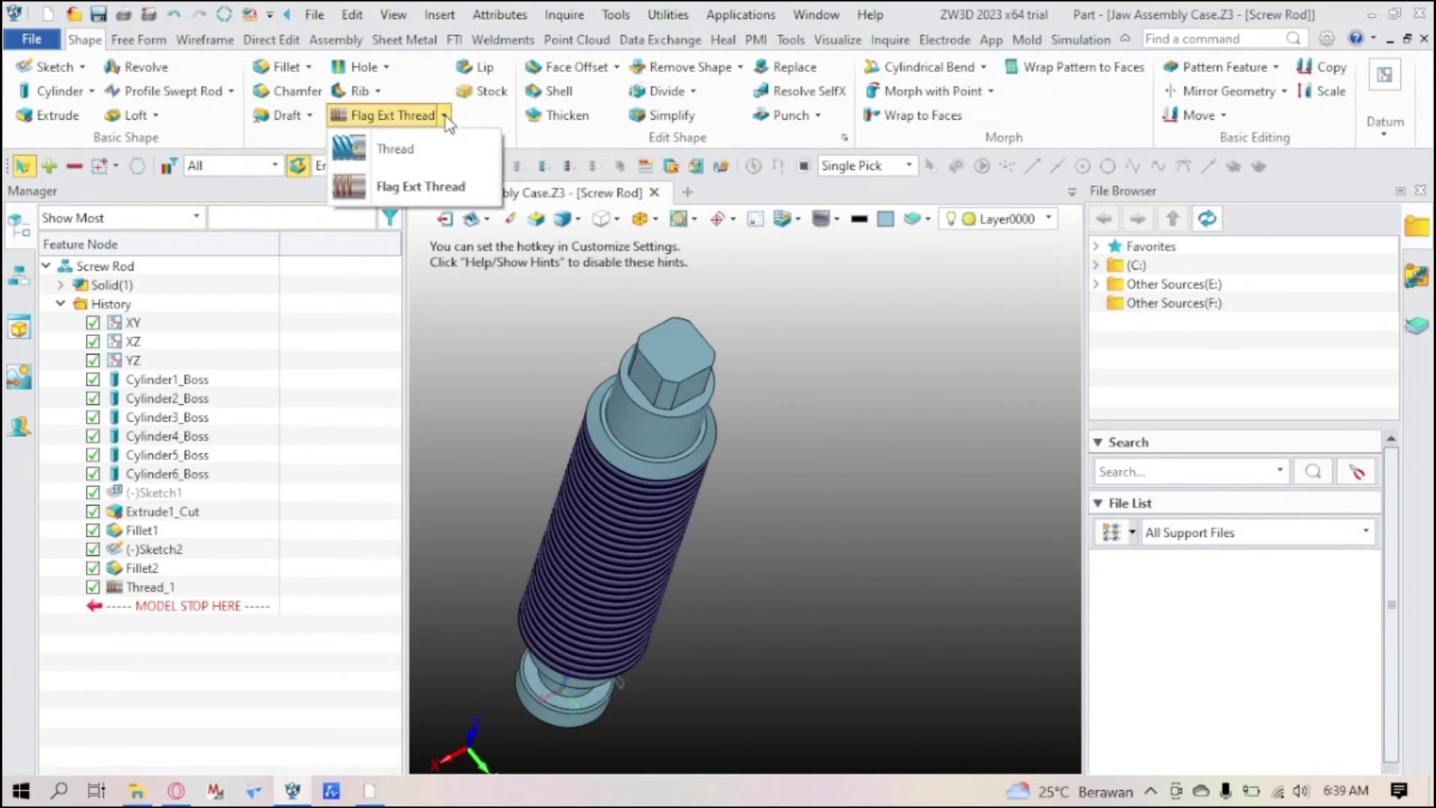
left_click(445, 117)
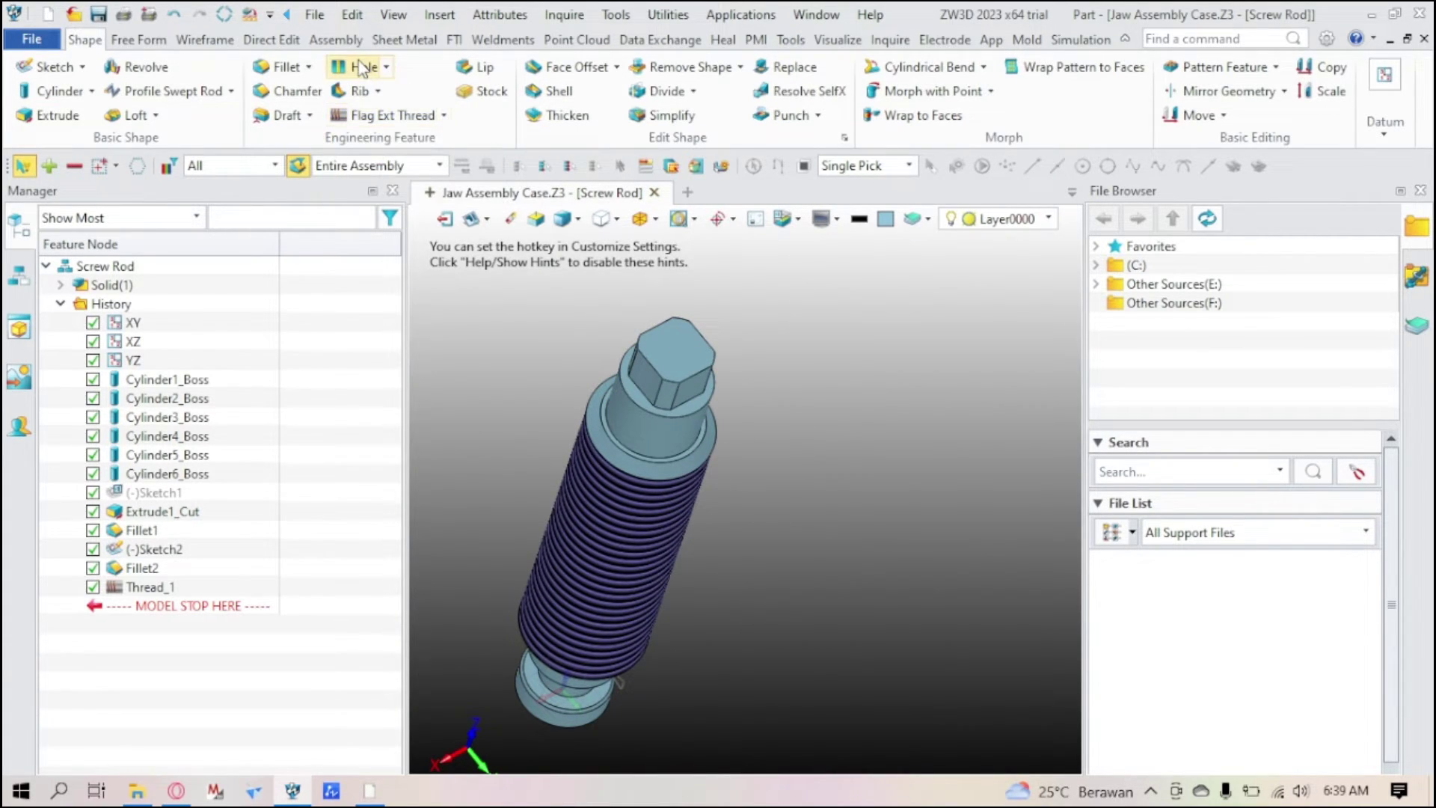
left_click(361, 67)
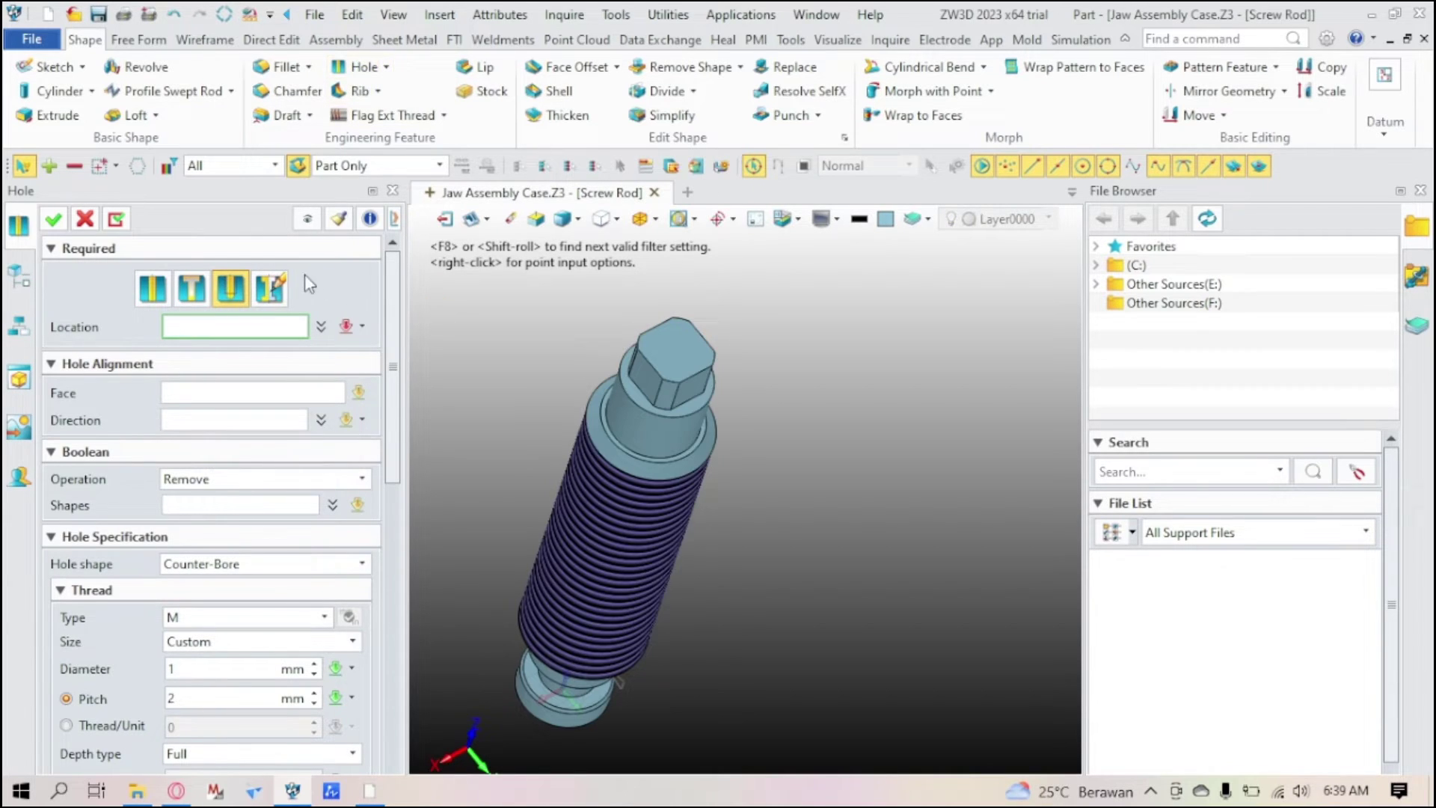
left_click(231, 296)
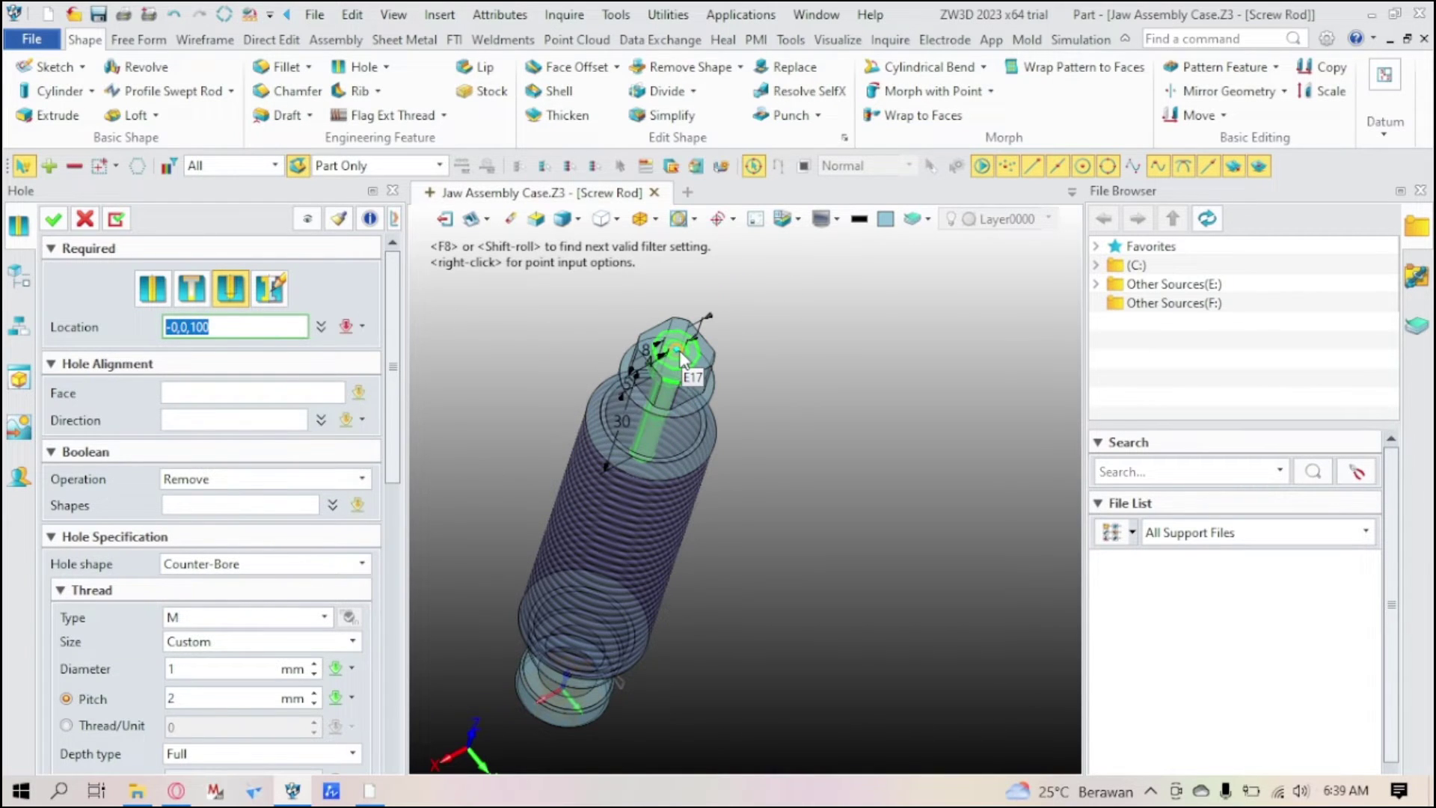
left_click(680, 354)
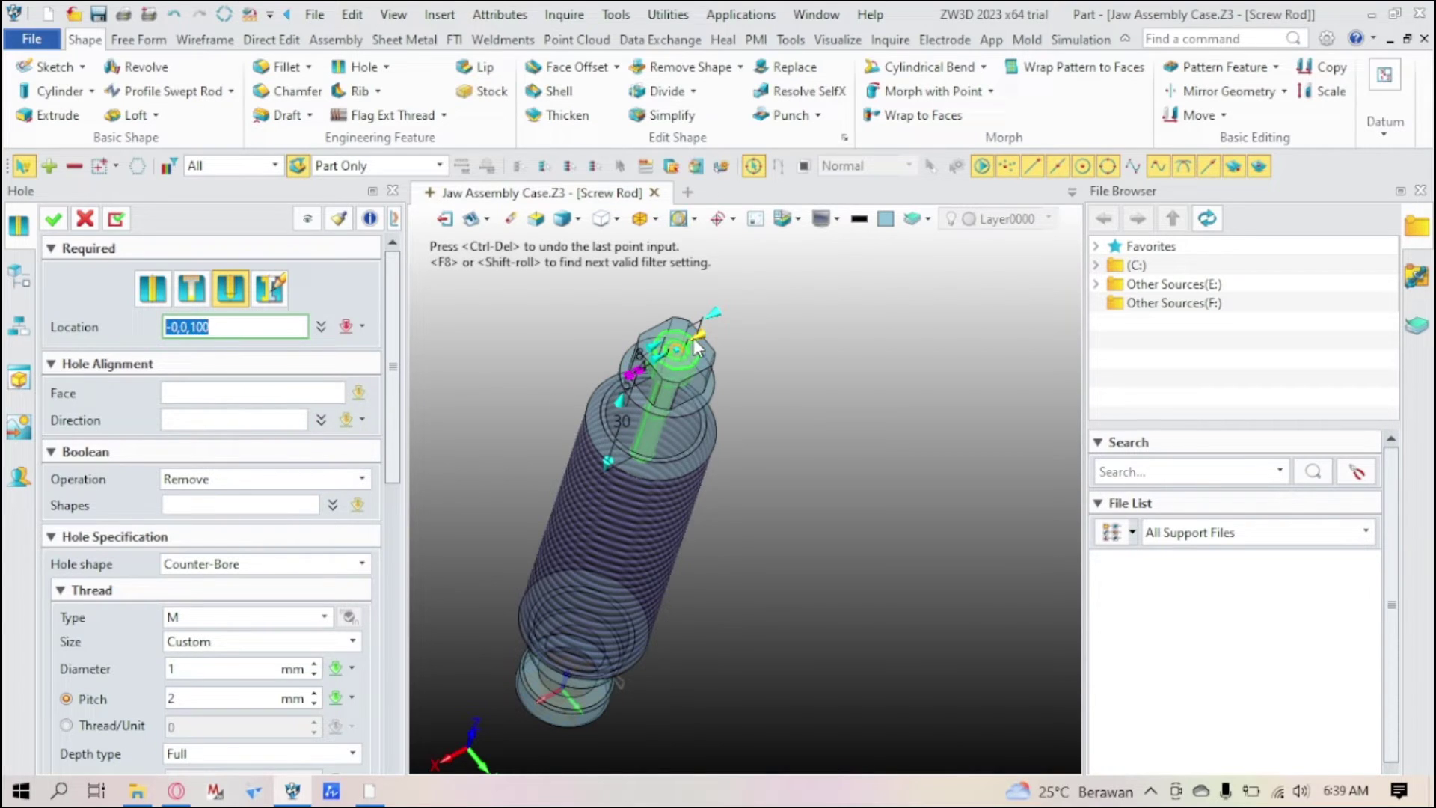
Step: Align the hole to the hex head's top face F15
left_click(256, 396)
left_click(679, 396)
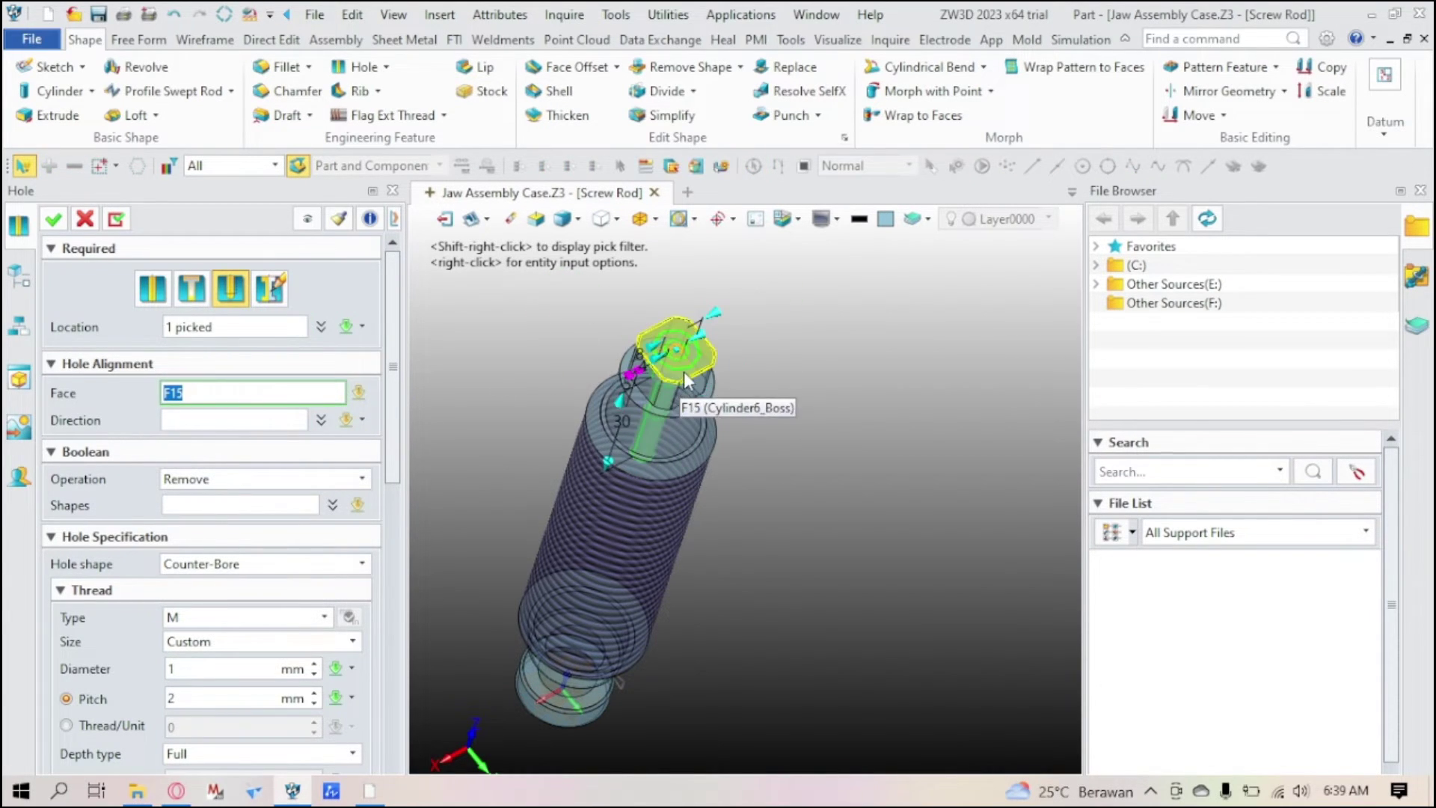
scroll(688, 370, "up", 3)
left_click(722, 350)
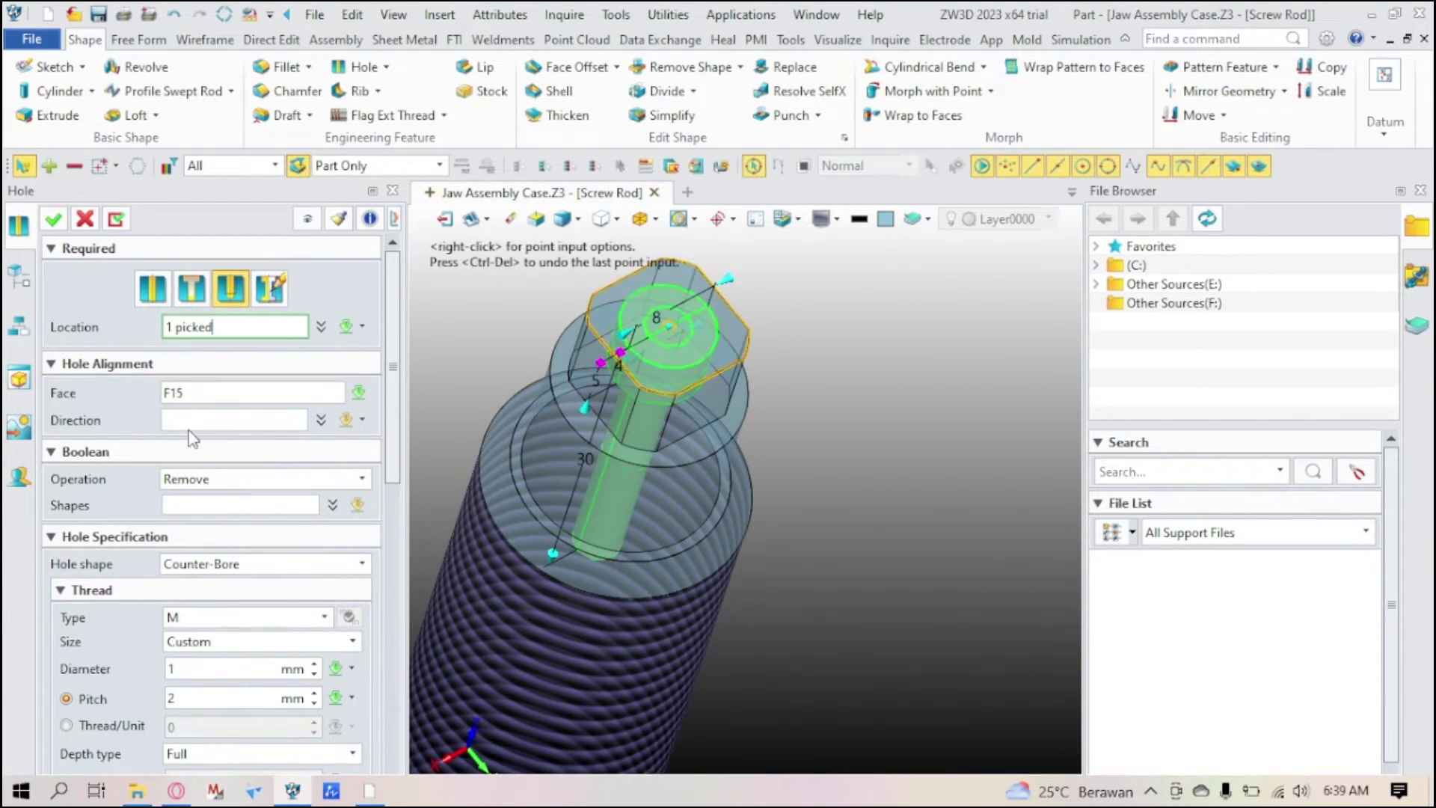
left_click(321, 419)
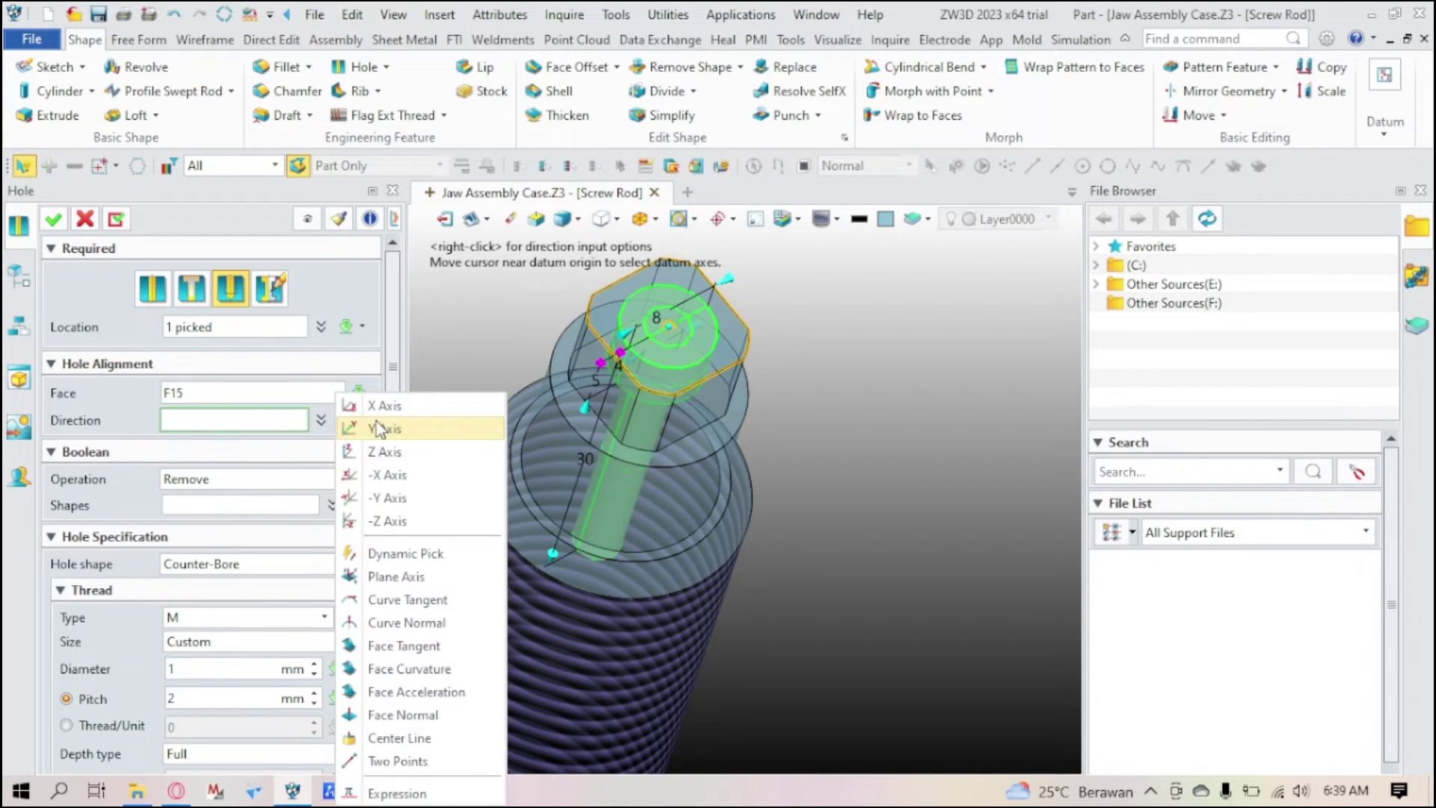
Step: Point the hole along -Z and scroll down to the counter-bore Specification fields
left_click(389, 520)
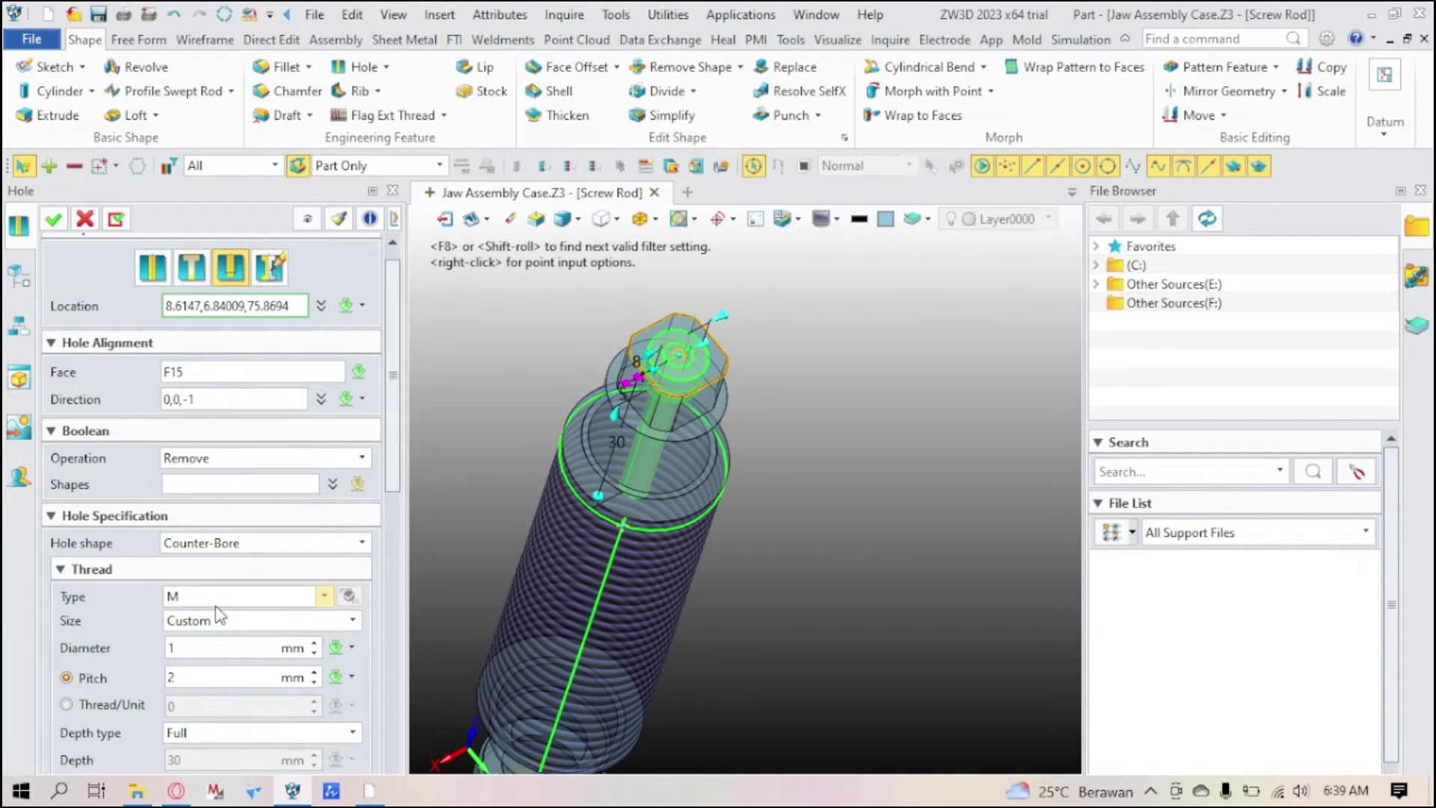
scroll(242, 590, "down", 2)
scroll(242, 590, "down", 1)
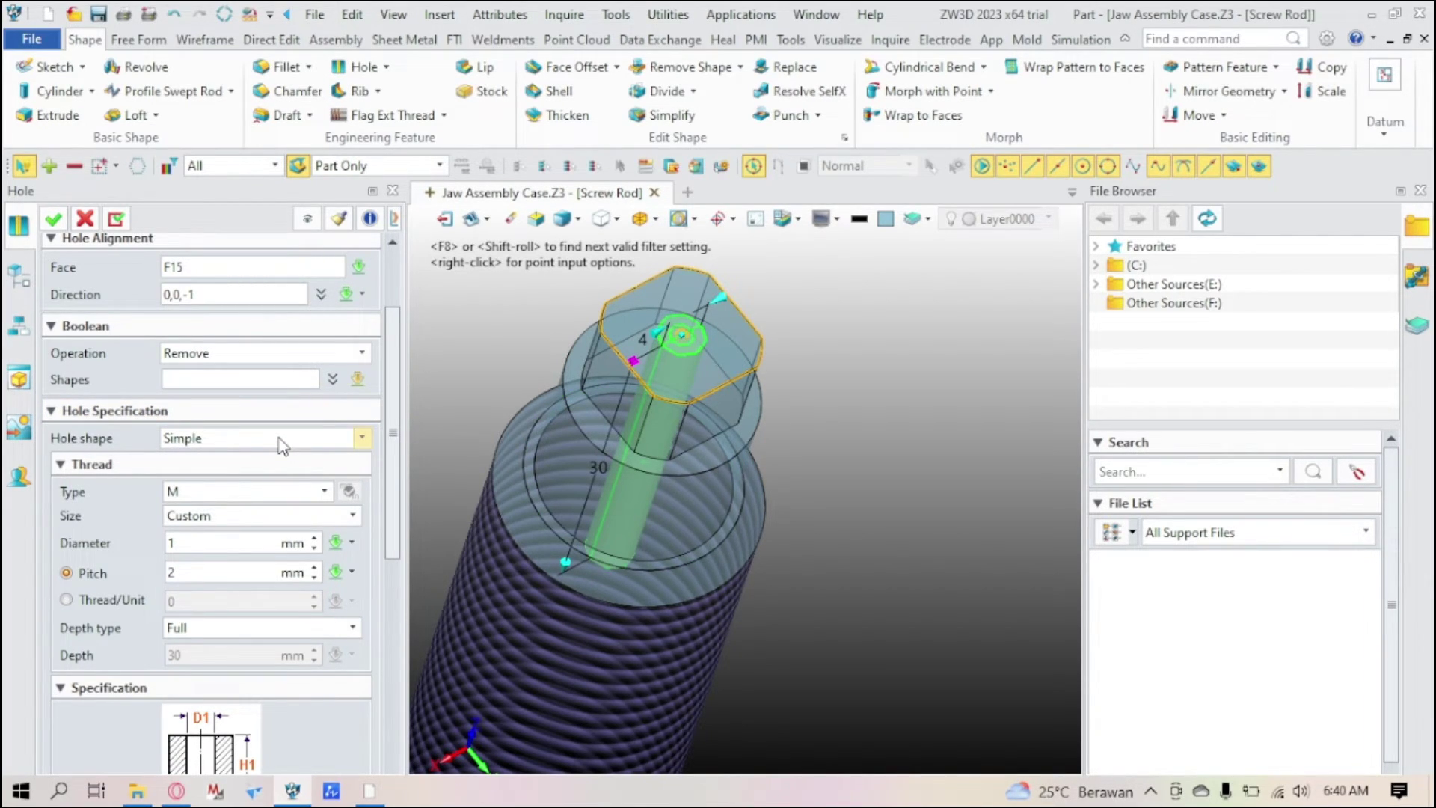
scroll(282, 445, "down", 1)
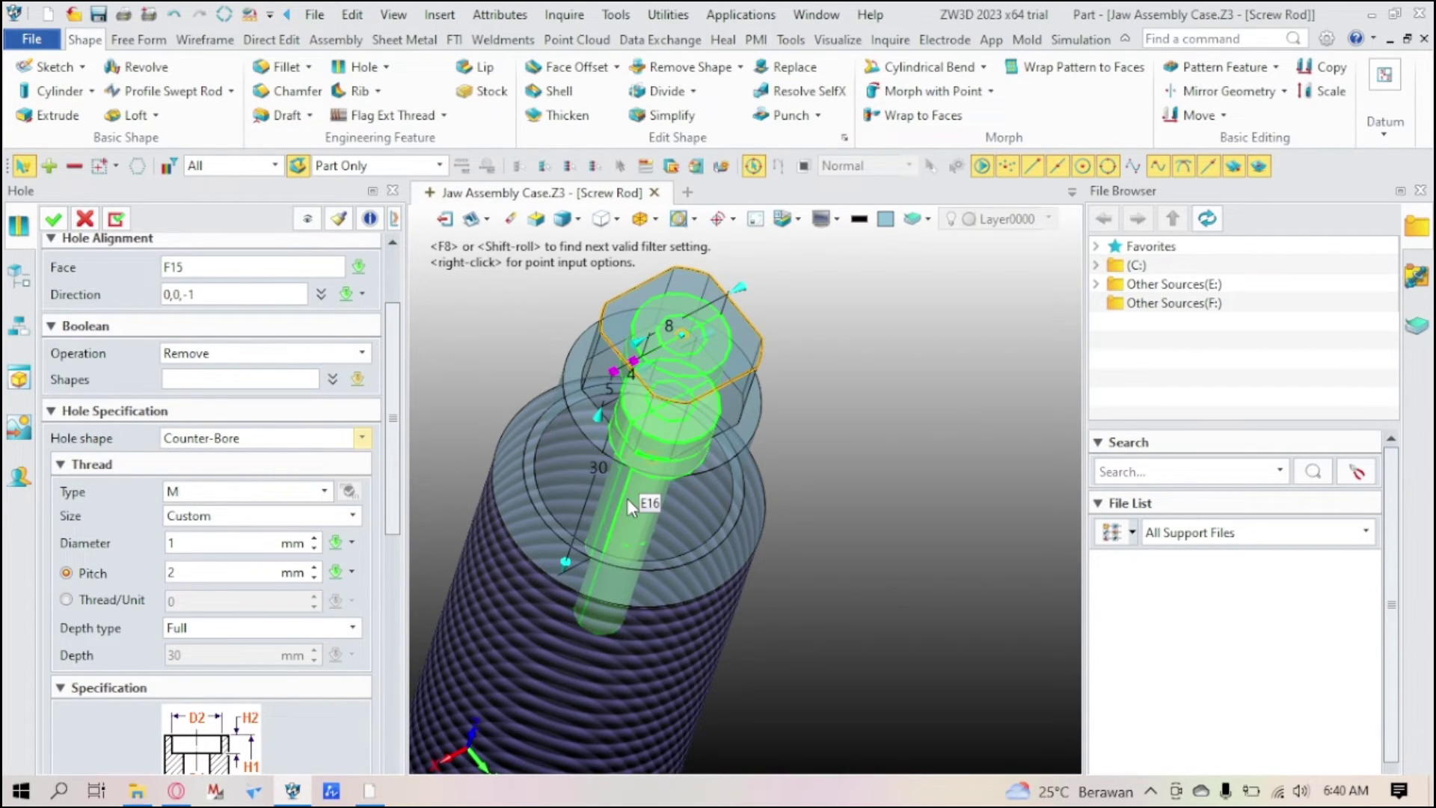
scroll(282, 527, "down", 5)
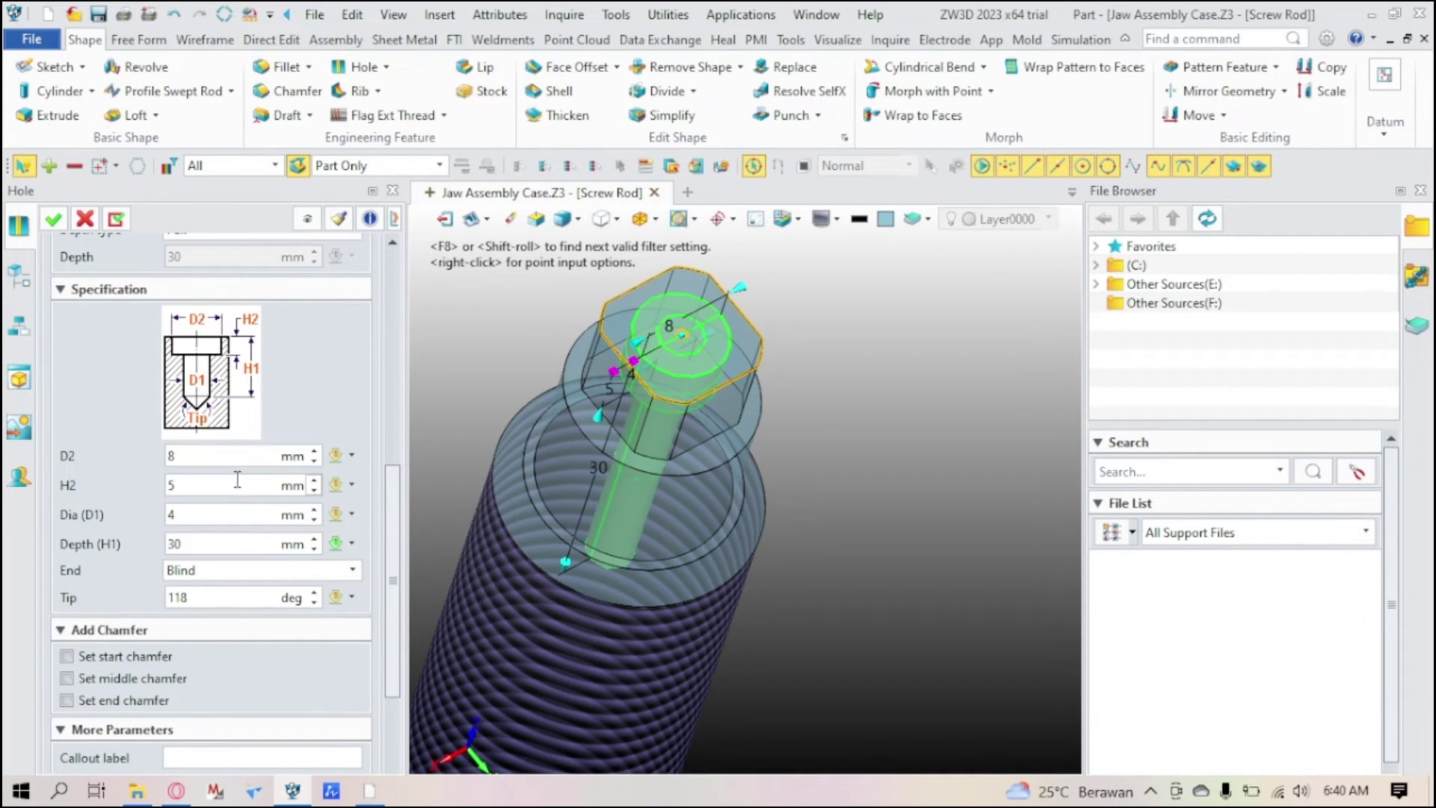
Step: Set counter-bore diameter D2 to 6 and hole diameter D1 to 3
left_click(232, 457)
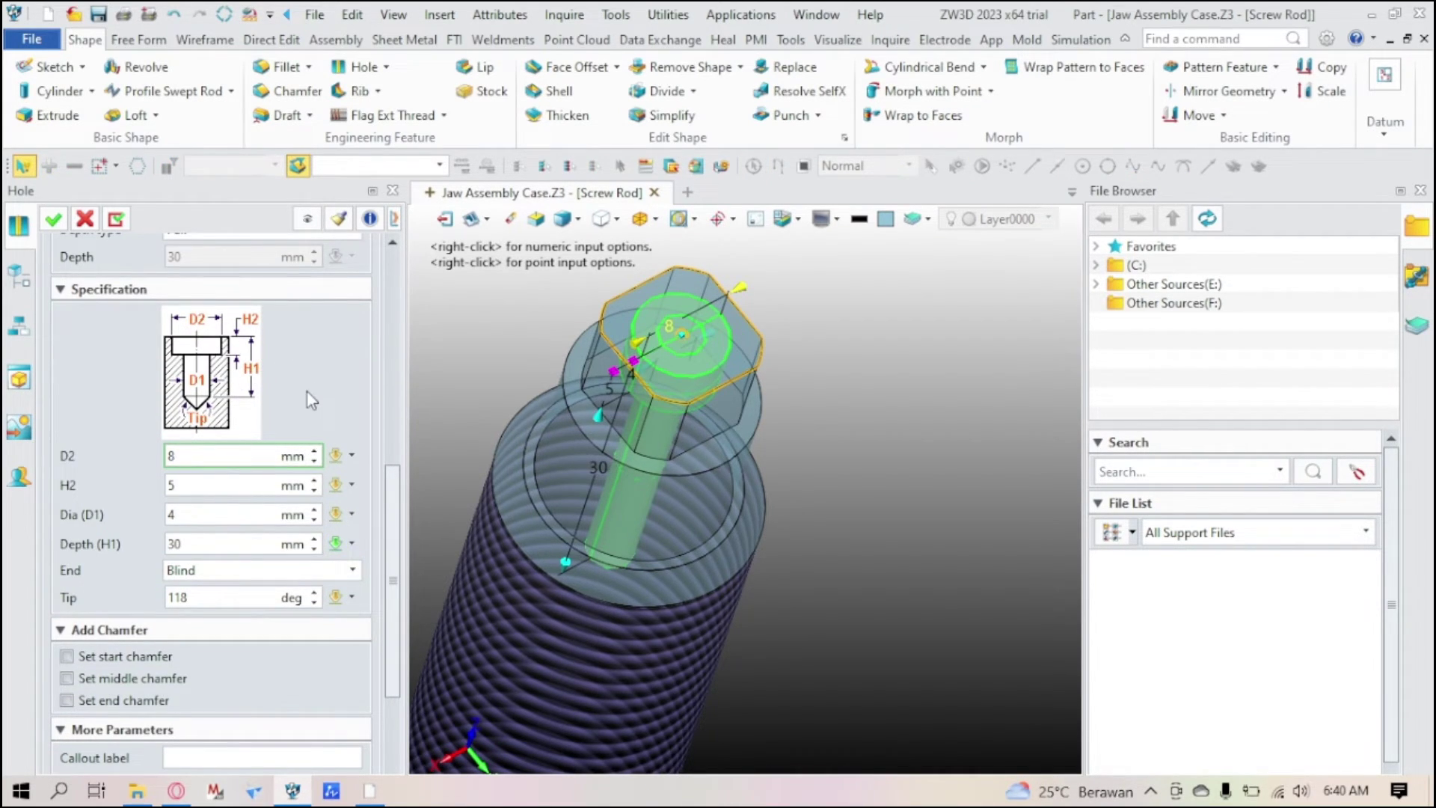
double_click(220, 455)
type("6")
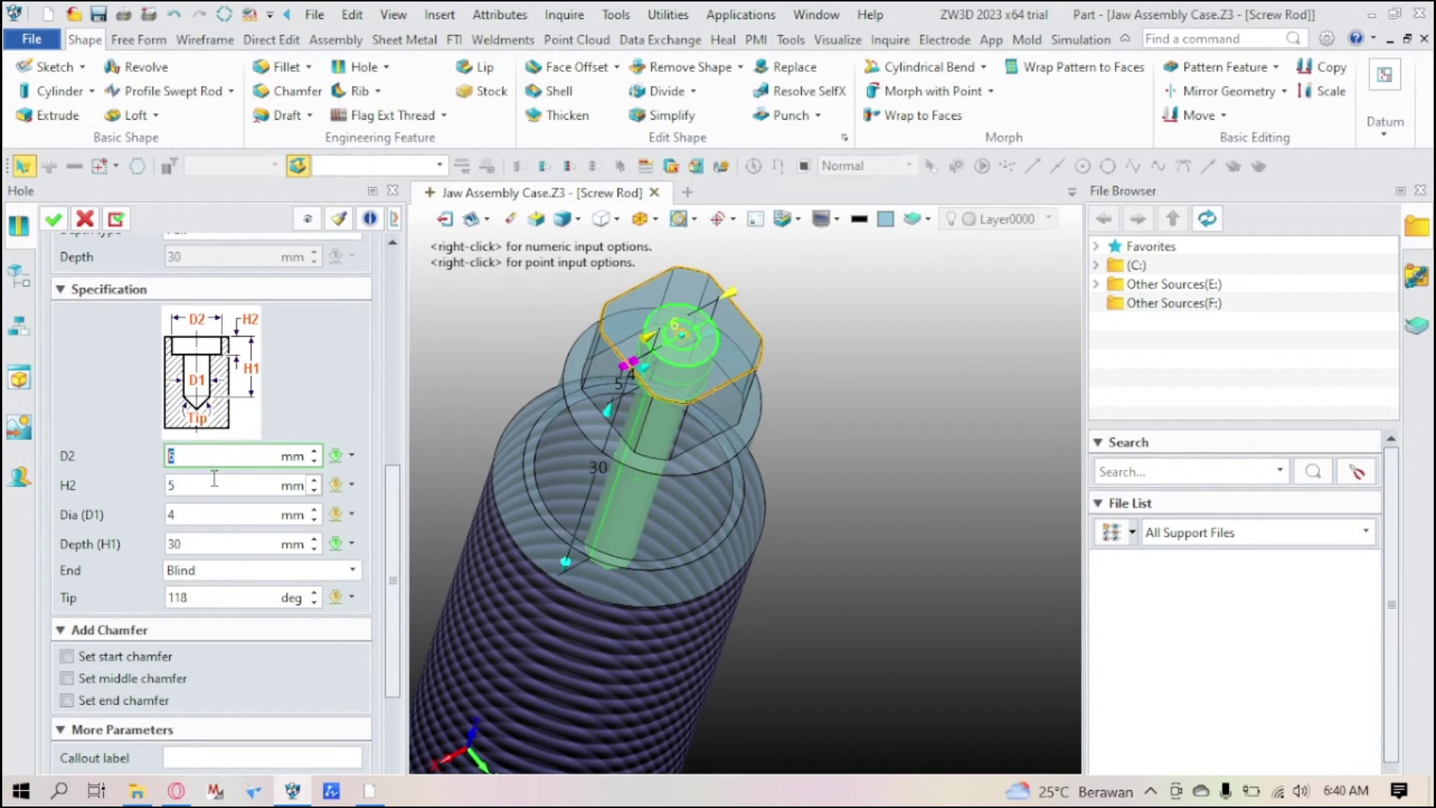
left_click(217, 509)
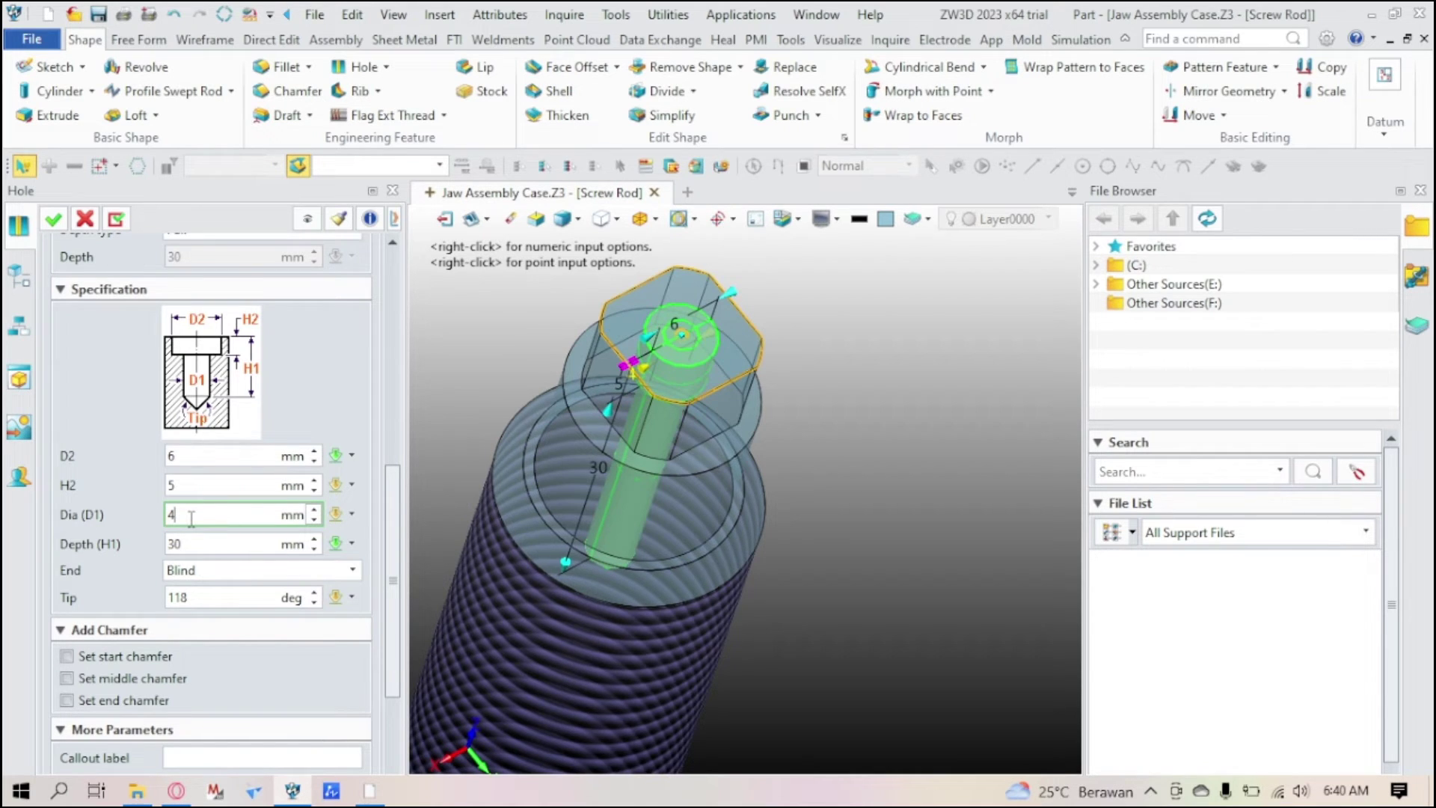
key("BackSpace")
type("3")
key("Return")
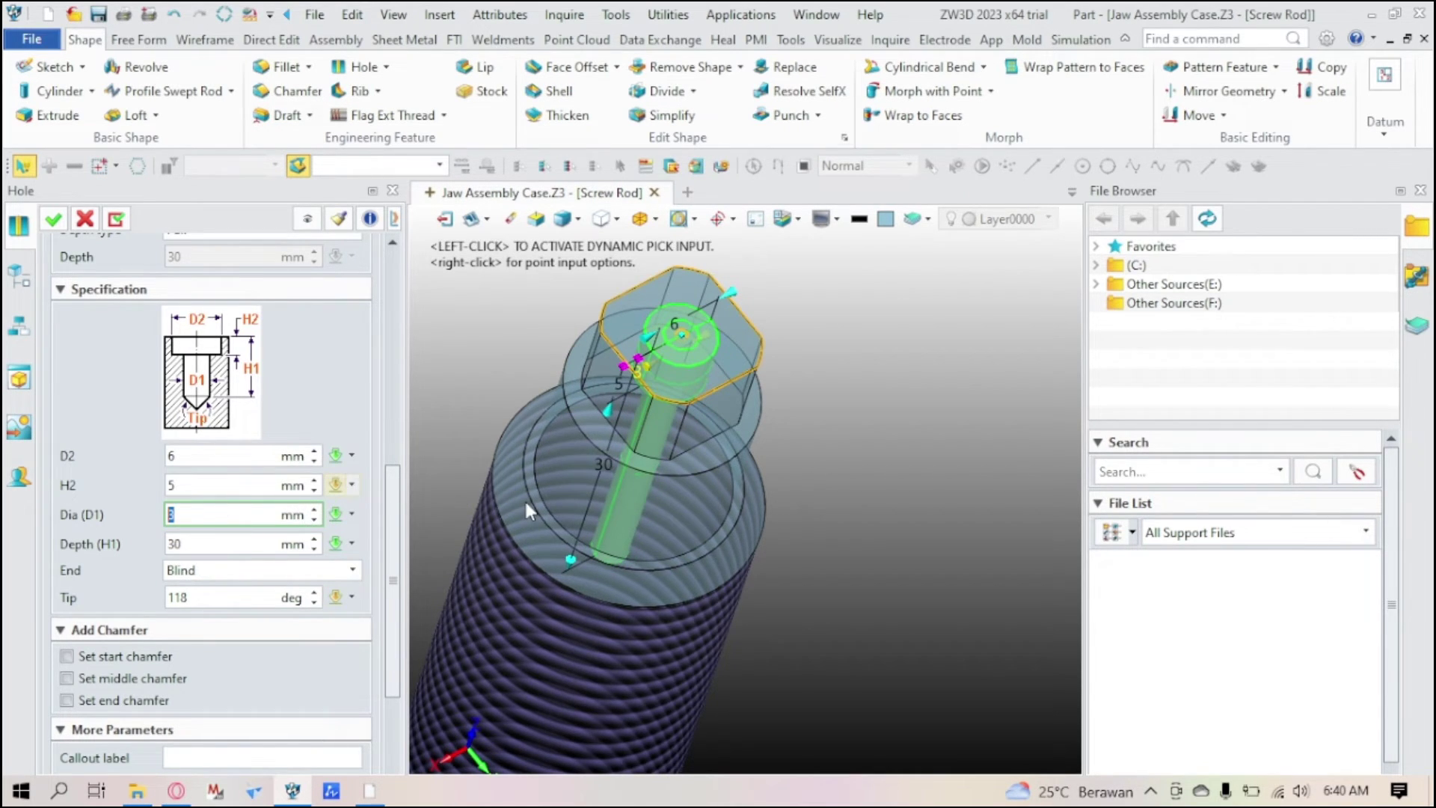
right_click_drag(852, 571, 852, 551)
scroll(829, 595, "down", 3)
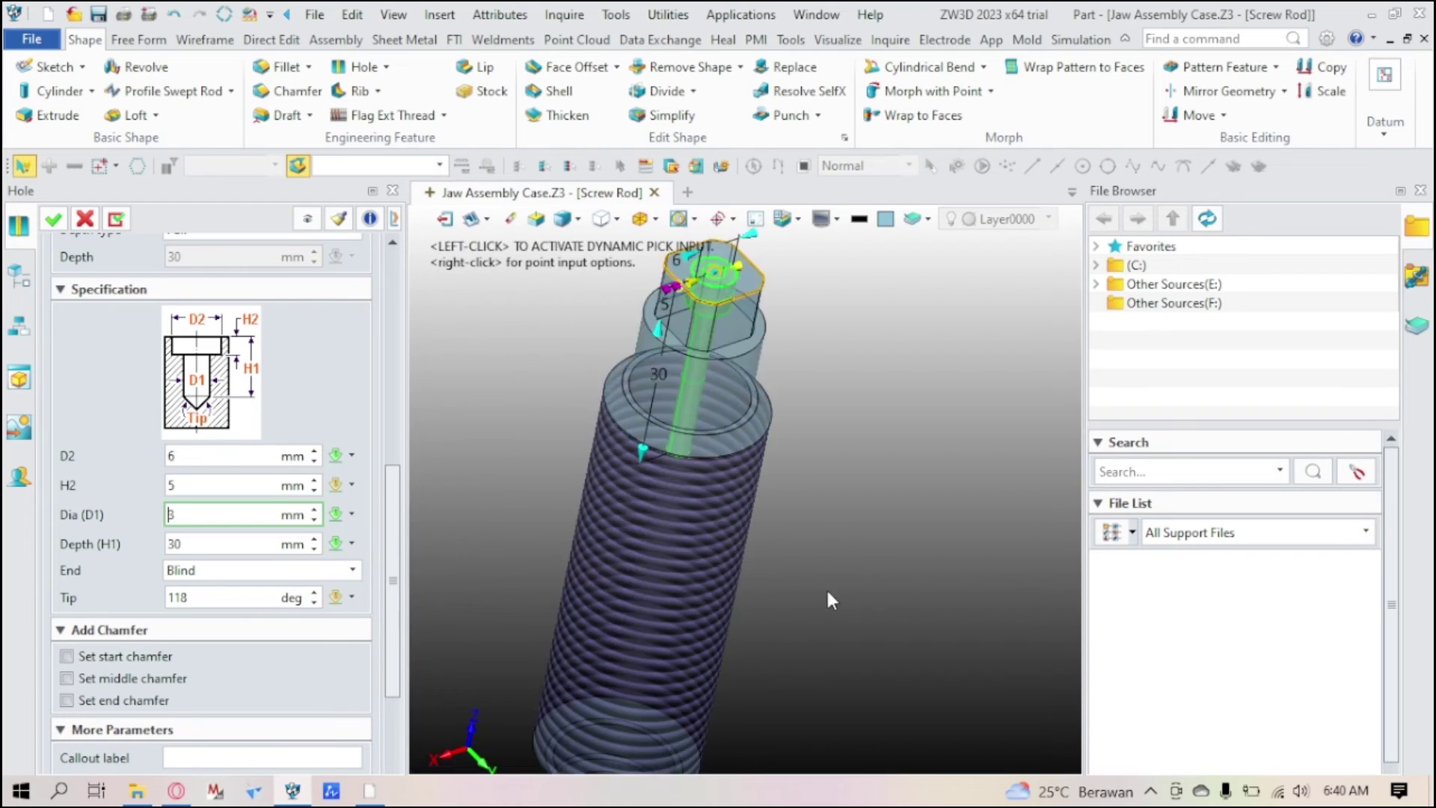
scroll(115, 521, "up", 1)
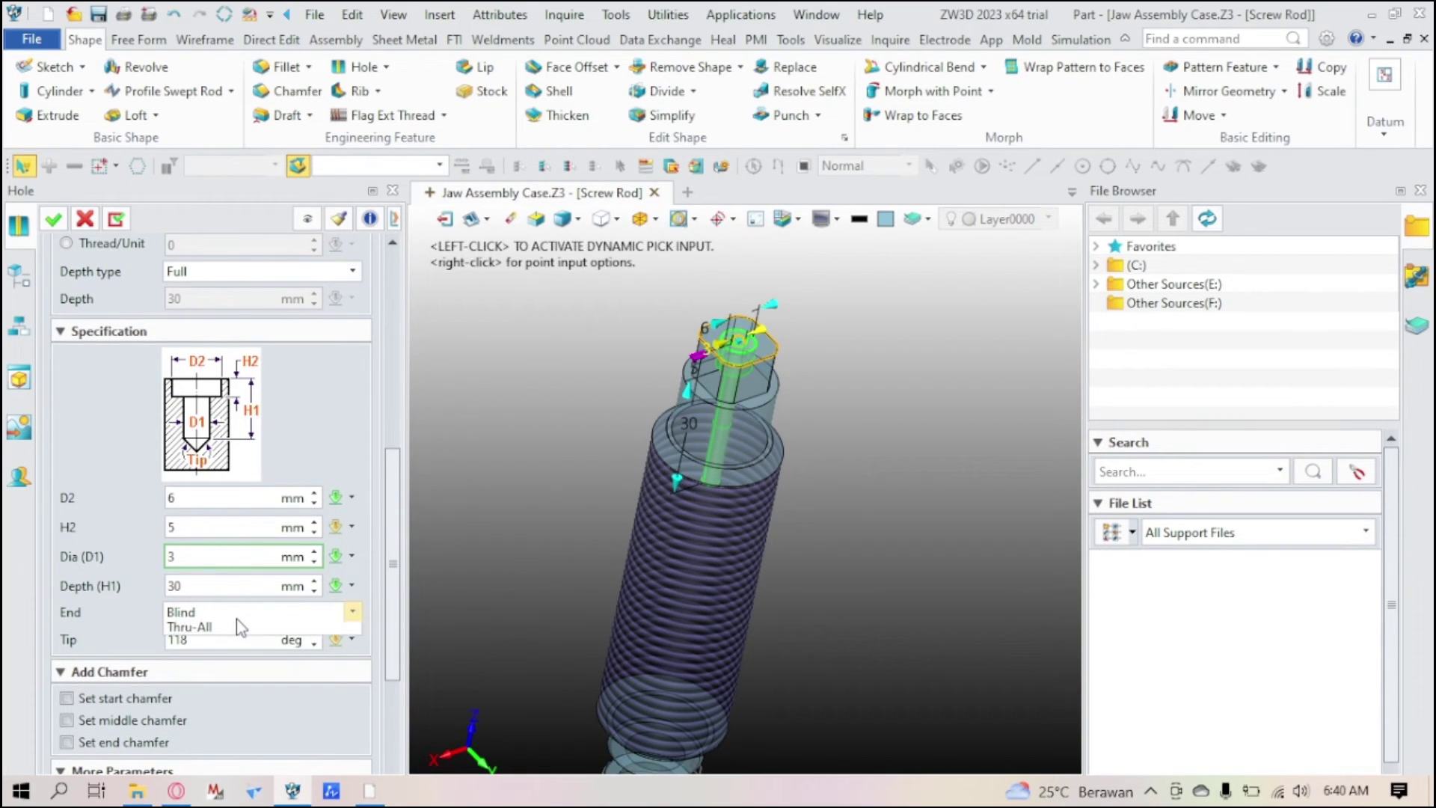
Step: Try the Until Face and Thru-All end options, then return the hole end to Blind
left_click(236, 614)
left_click(222, 651)
scroll(658, 563, "down", 5)
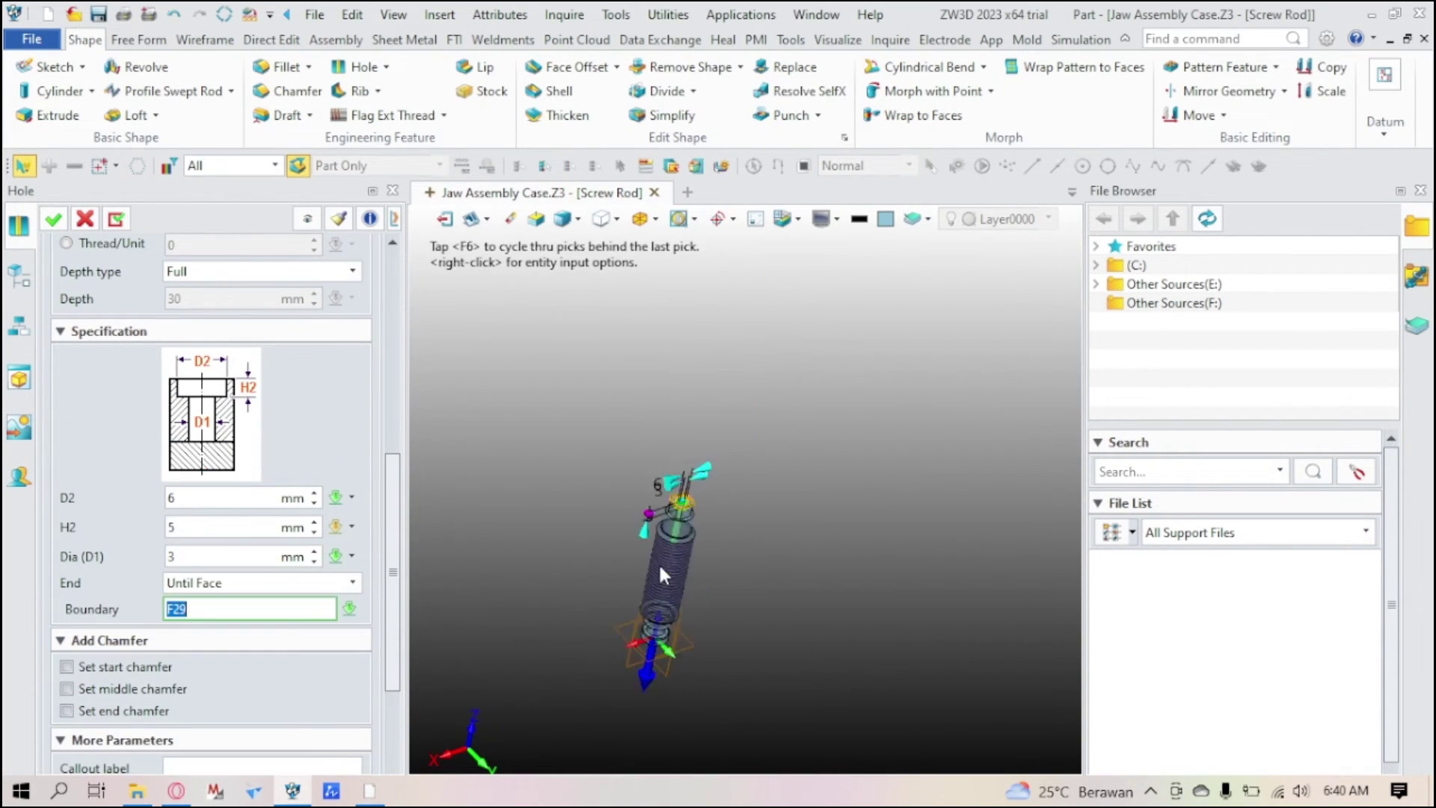
scroll(655, 675, "up", 5)
left_click(690, 488)
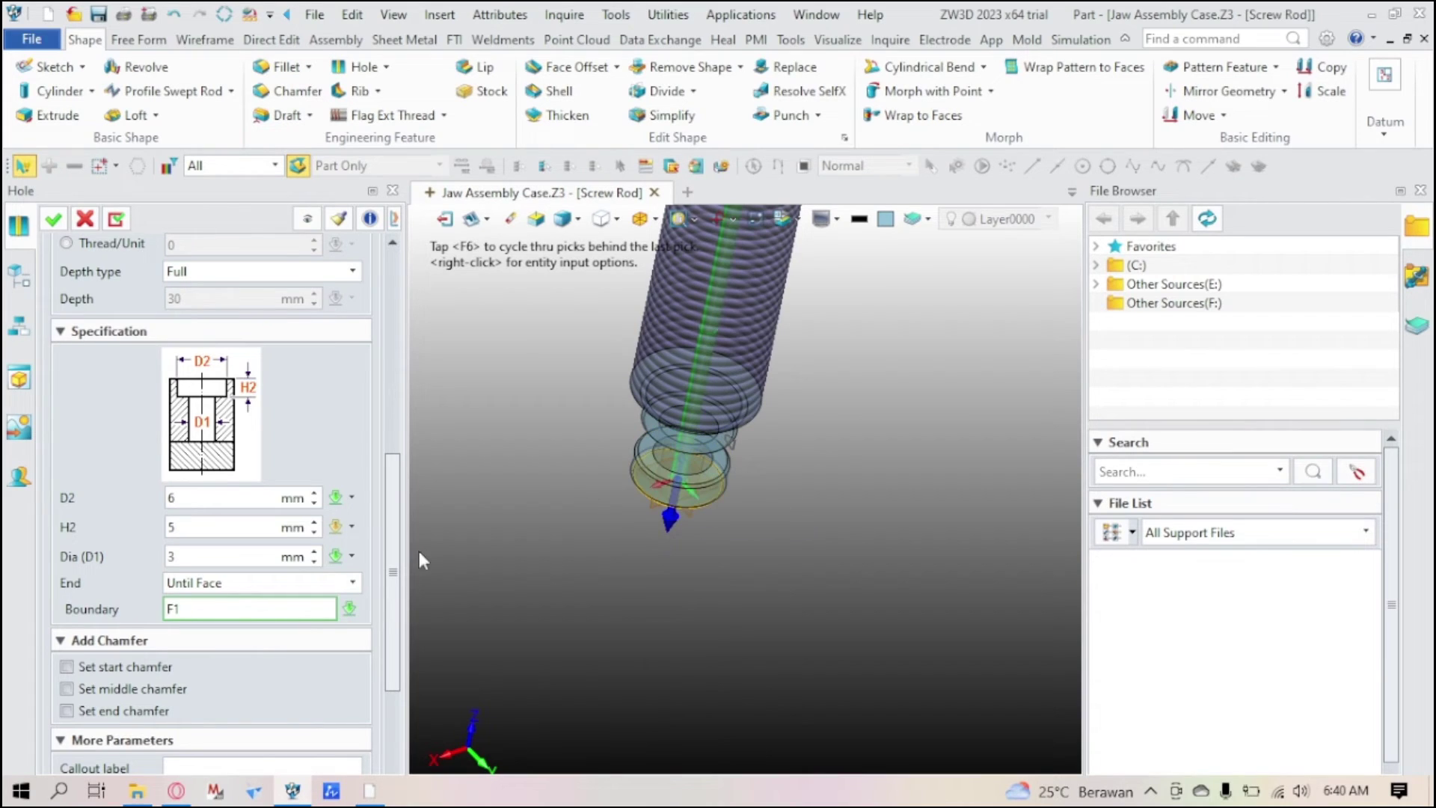
left_click(352, 583)
left_click(224, 631)
scroll(695, 695, "down", 3)
scroll(775, 576, "up", 3)
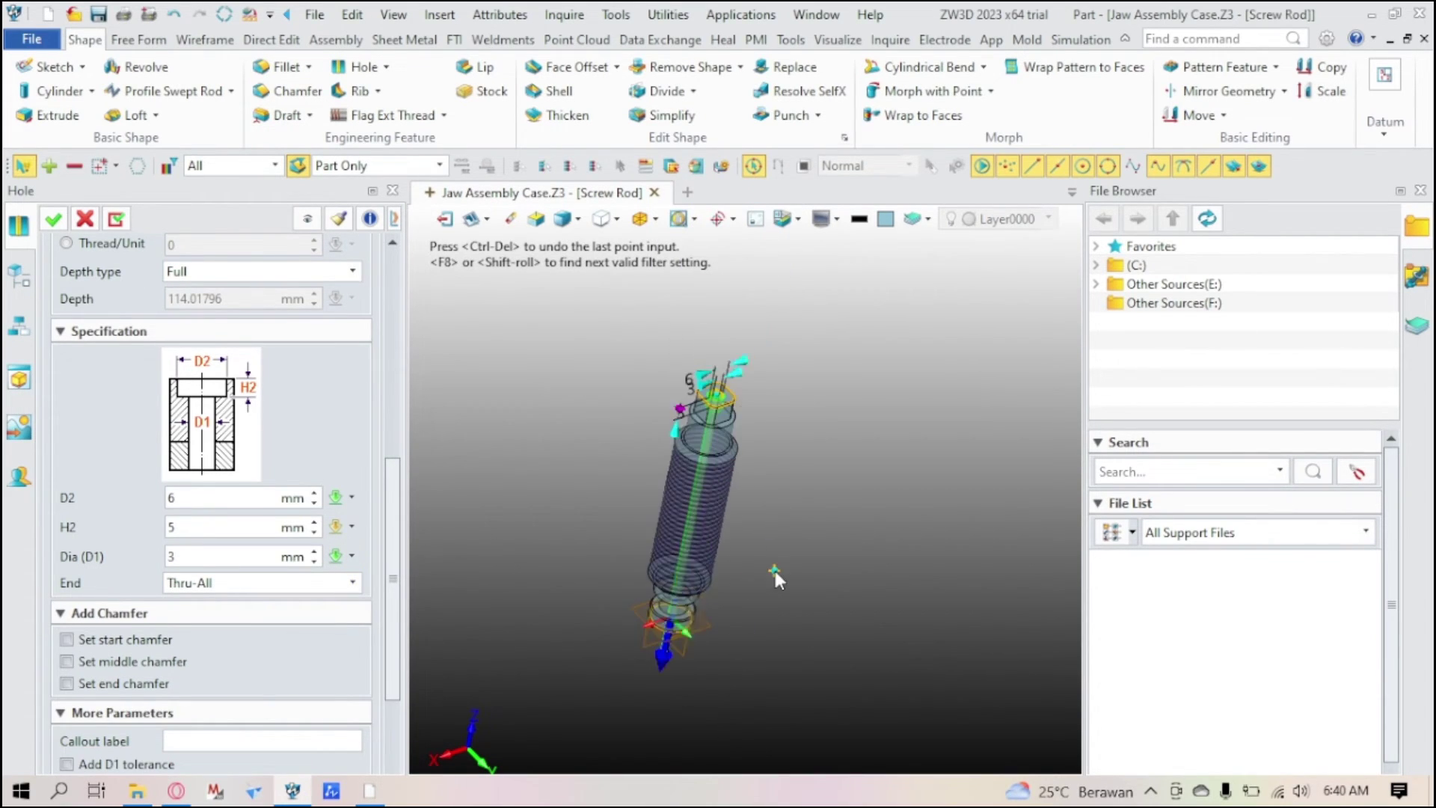
left_click(323, 583)
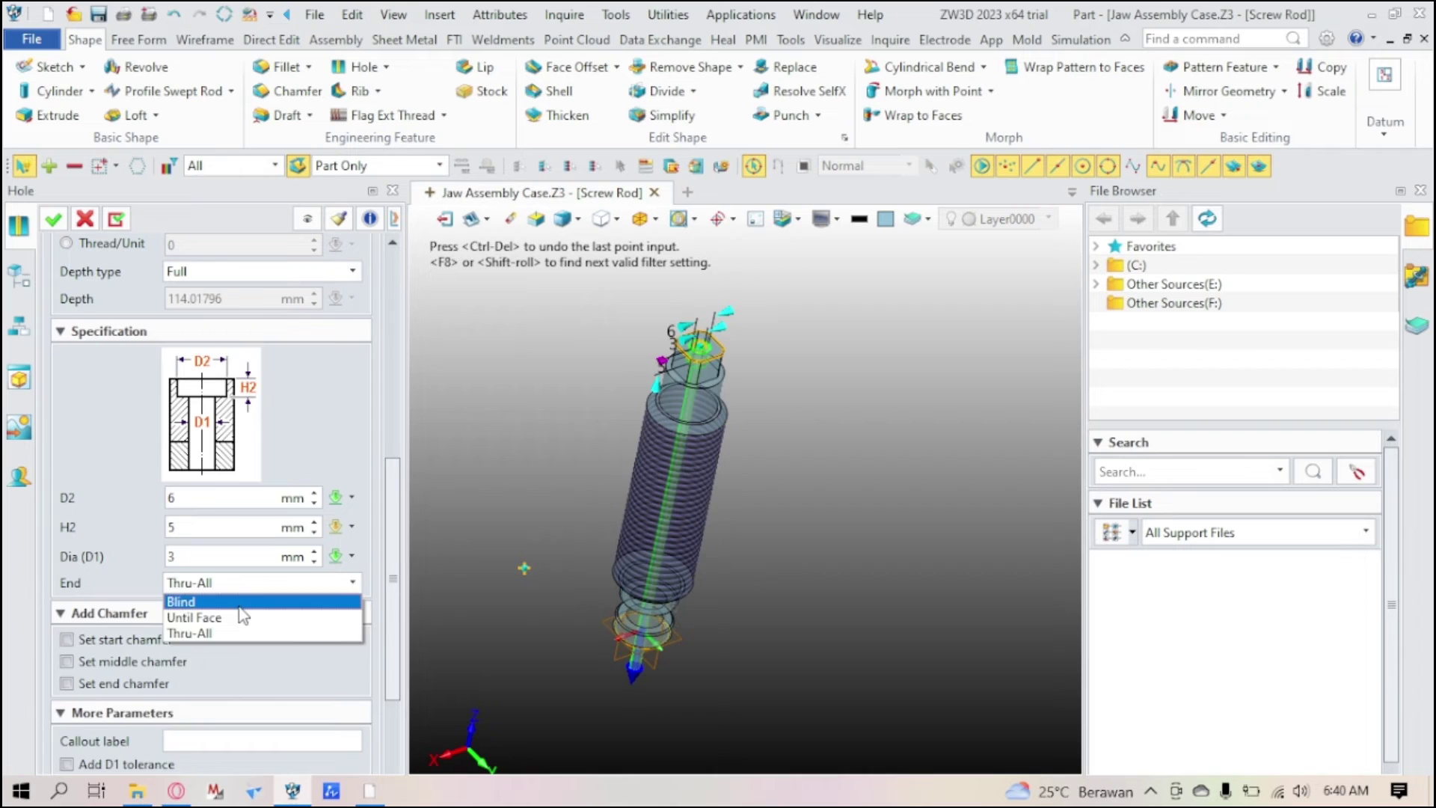
left_click(240, 602)
Step: Set hole depth H1 to 40 mm and keep the thread depth type Full
left_click(244, 590)
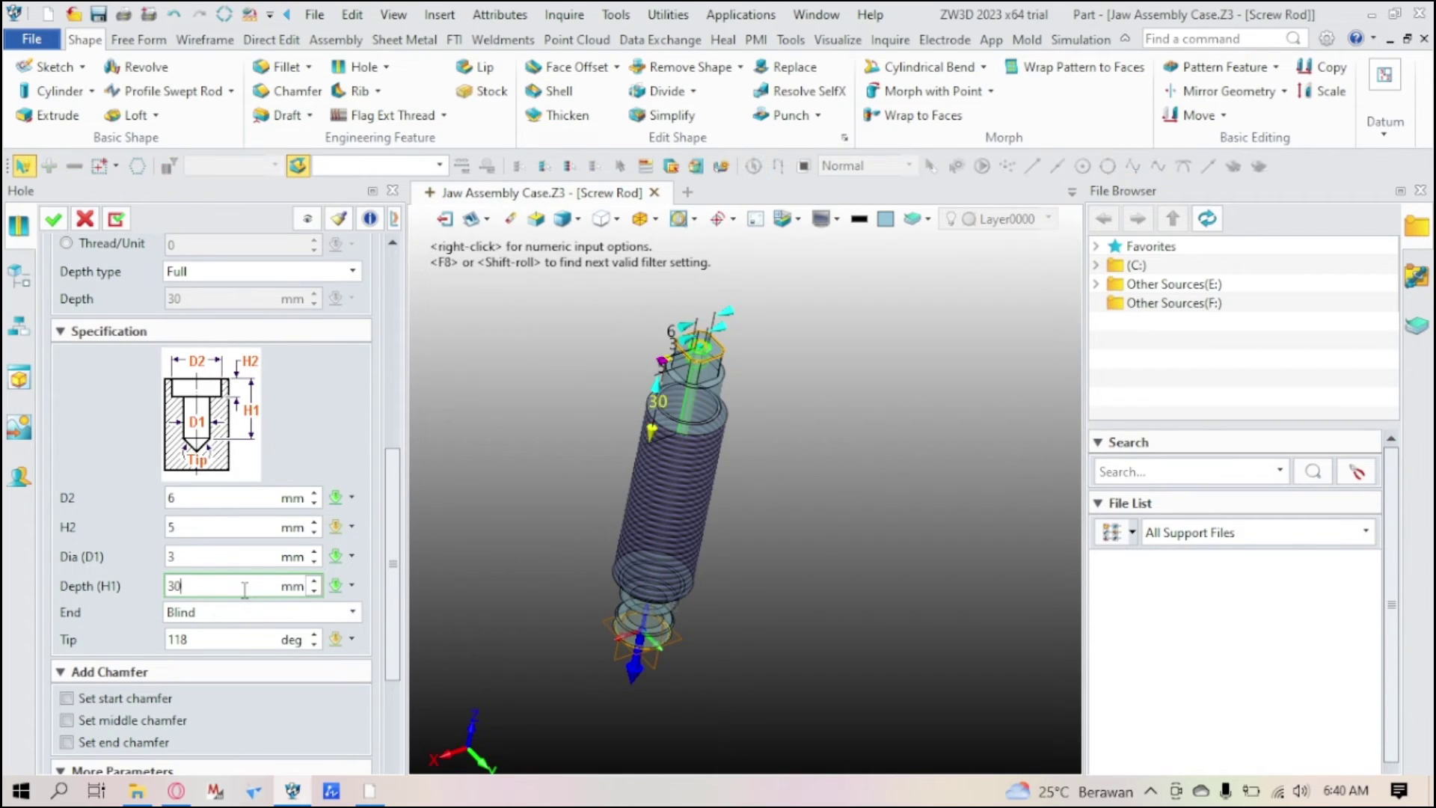
scroll(201, 586, "up", 9)
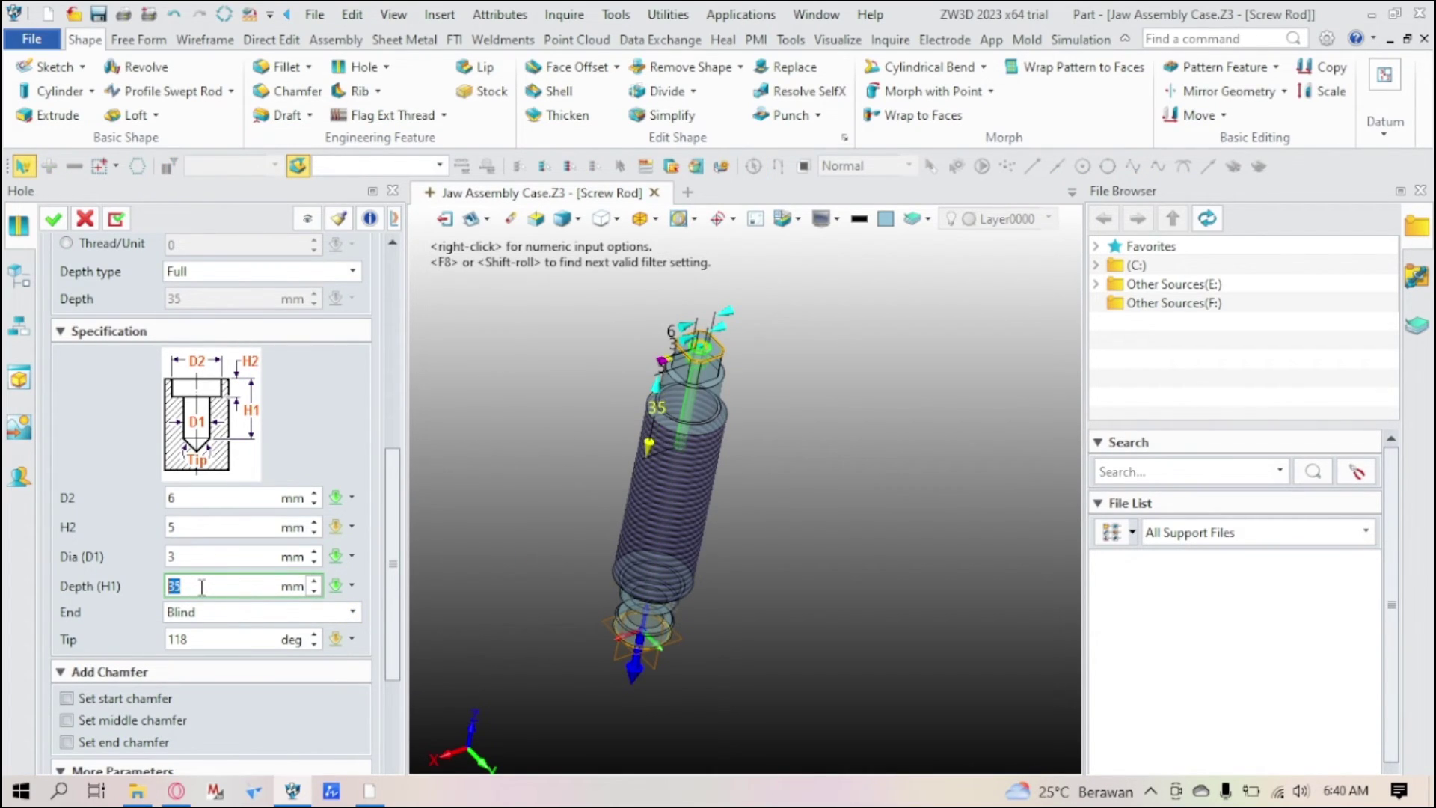
scroll(201, 587, "up", 1)
scroll(116, 583, "up", 1)
scroll(116, 583, "up", 5)
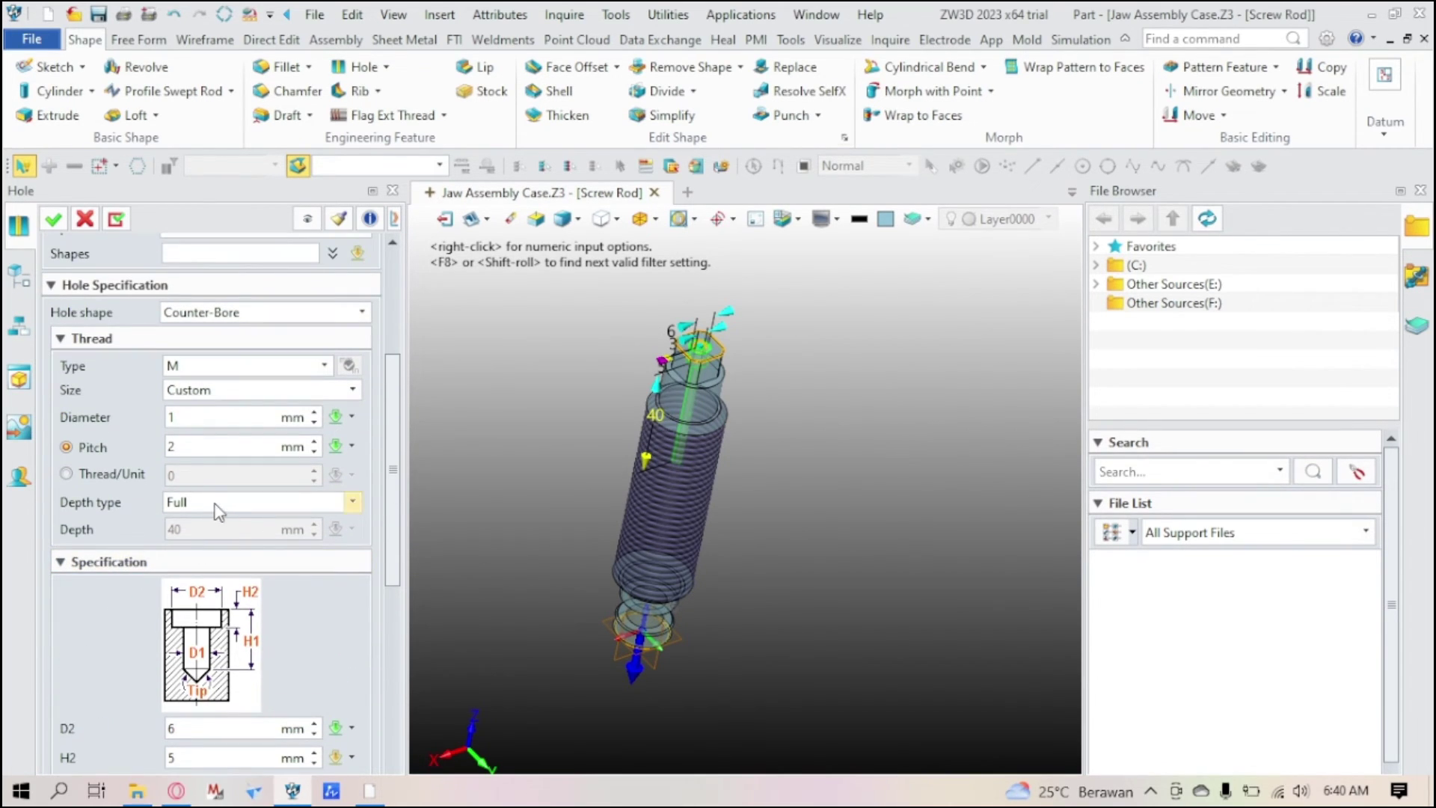
scroll(689, 393, "up", 4)
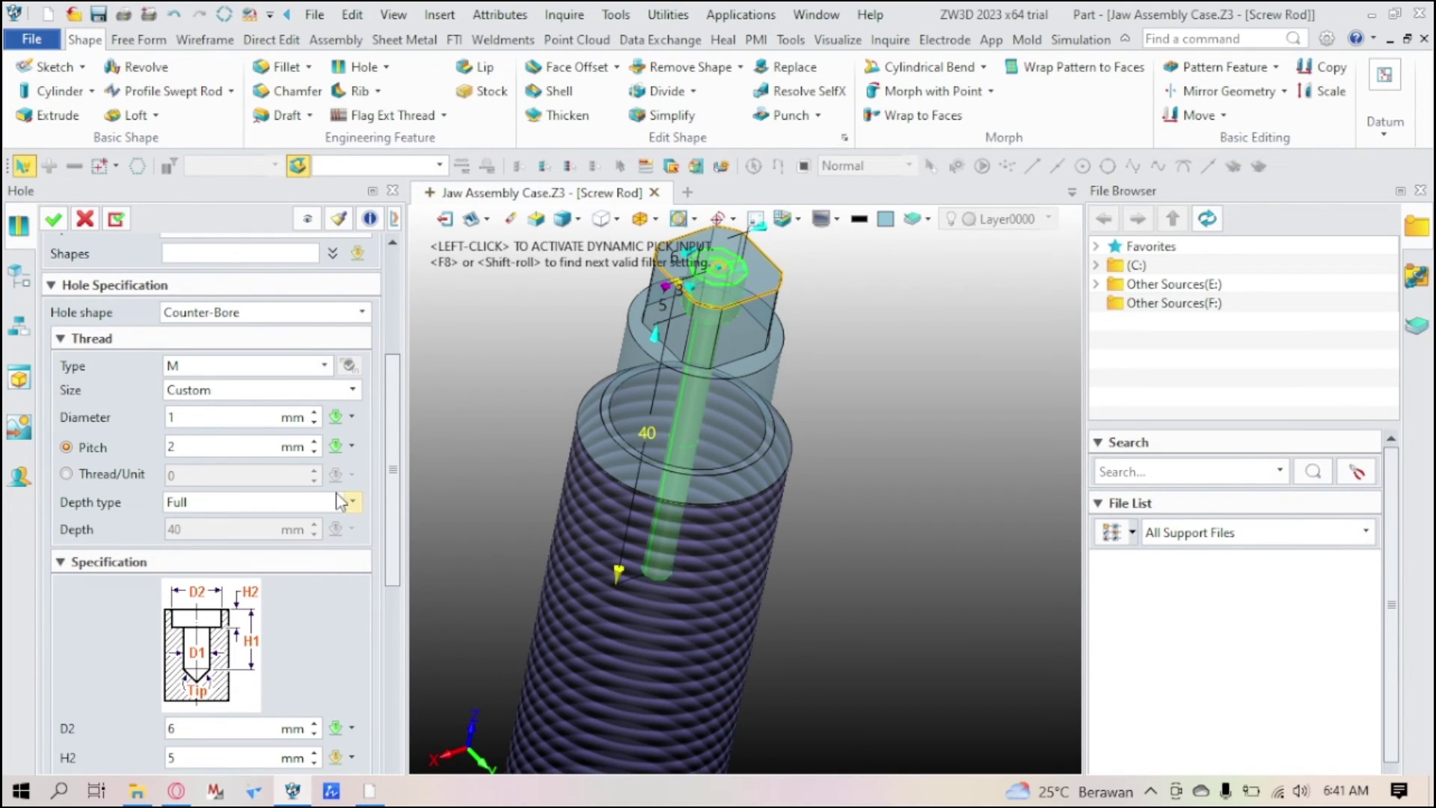
left_click(282, 505)
left_click(276, 504)
Step: Confirm the threaded counter-bore hole so Hole1 appears in the history
left_click(53, 220)
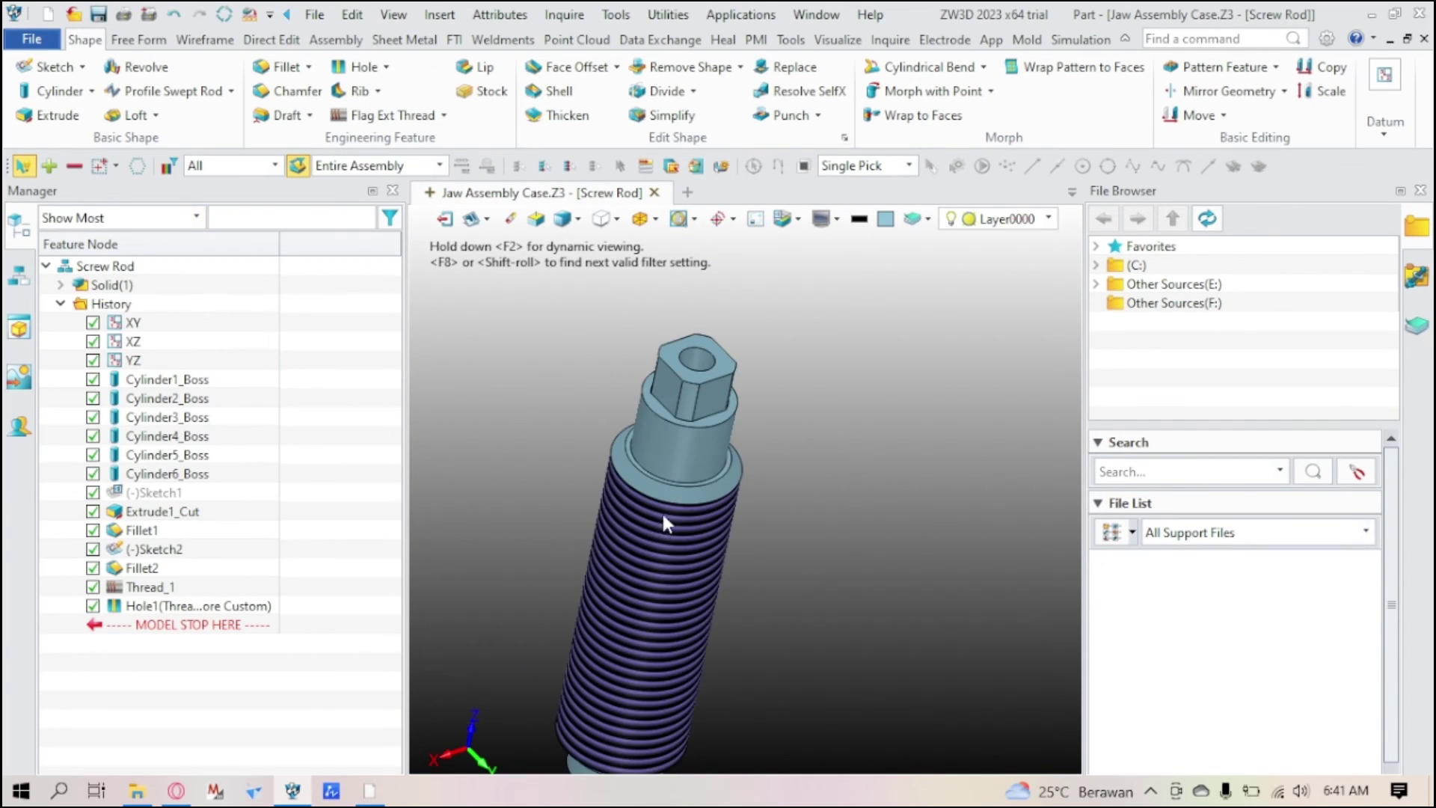
right_click_drag(687, 396, 686, 427)
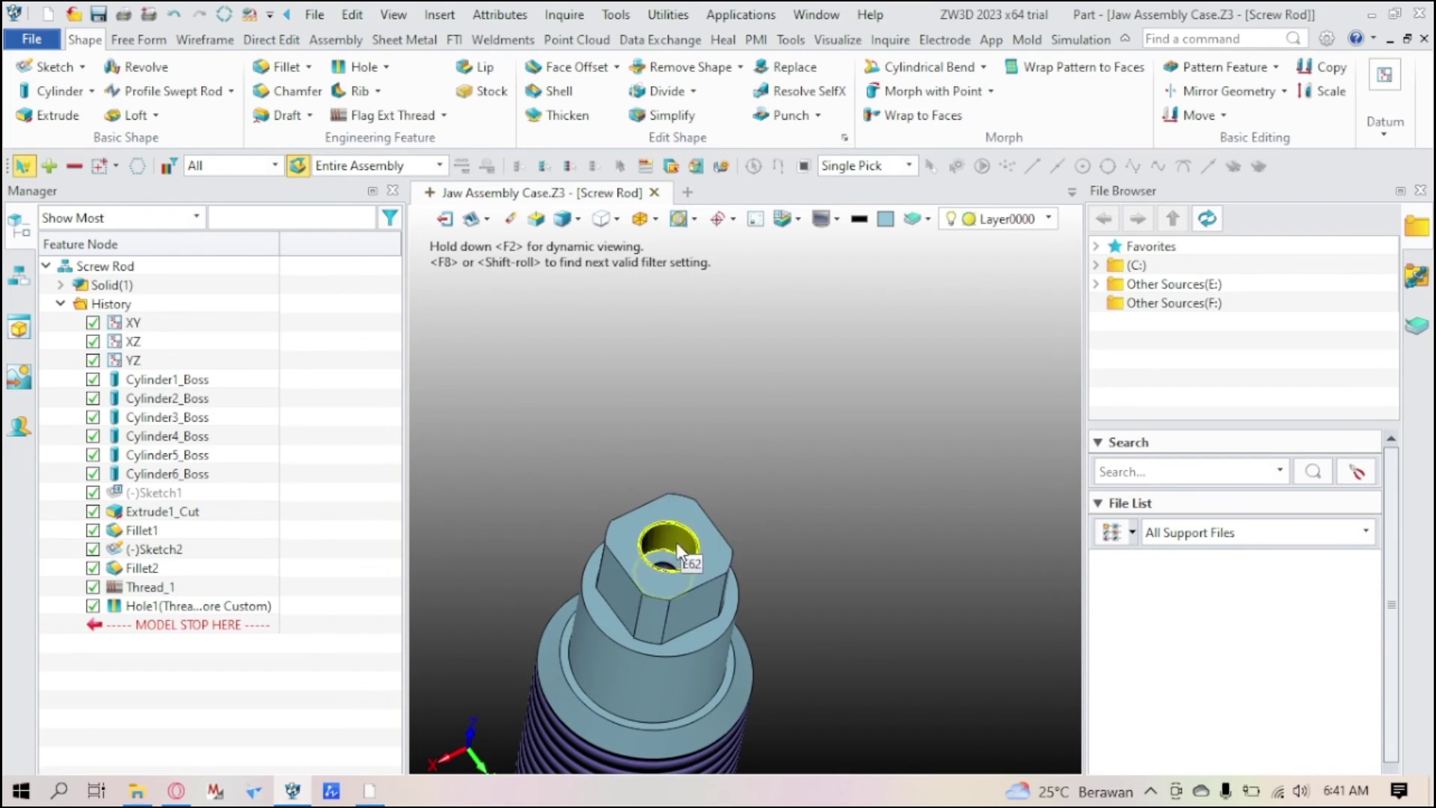
scroll(636, 677, "up", 3)
scroll(637, 684, "down", 5)
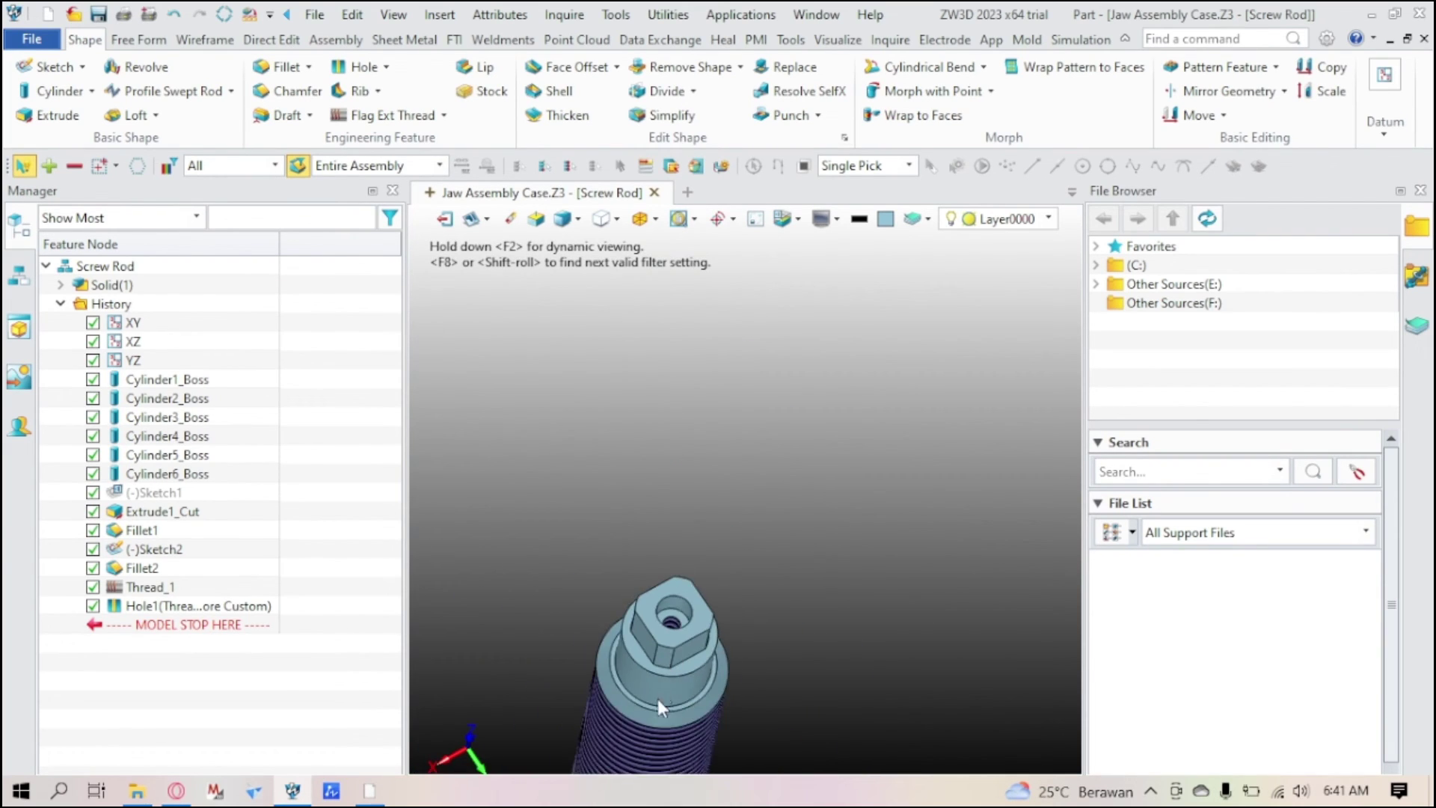
Step: Orbit and zoom around the hex head to inspect the threaded hole
right_click_drag(651, 685, 656, 712)
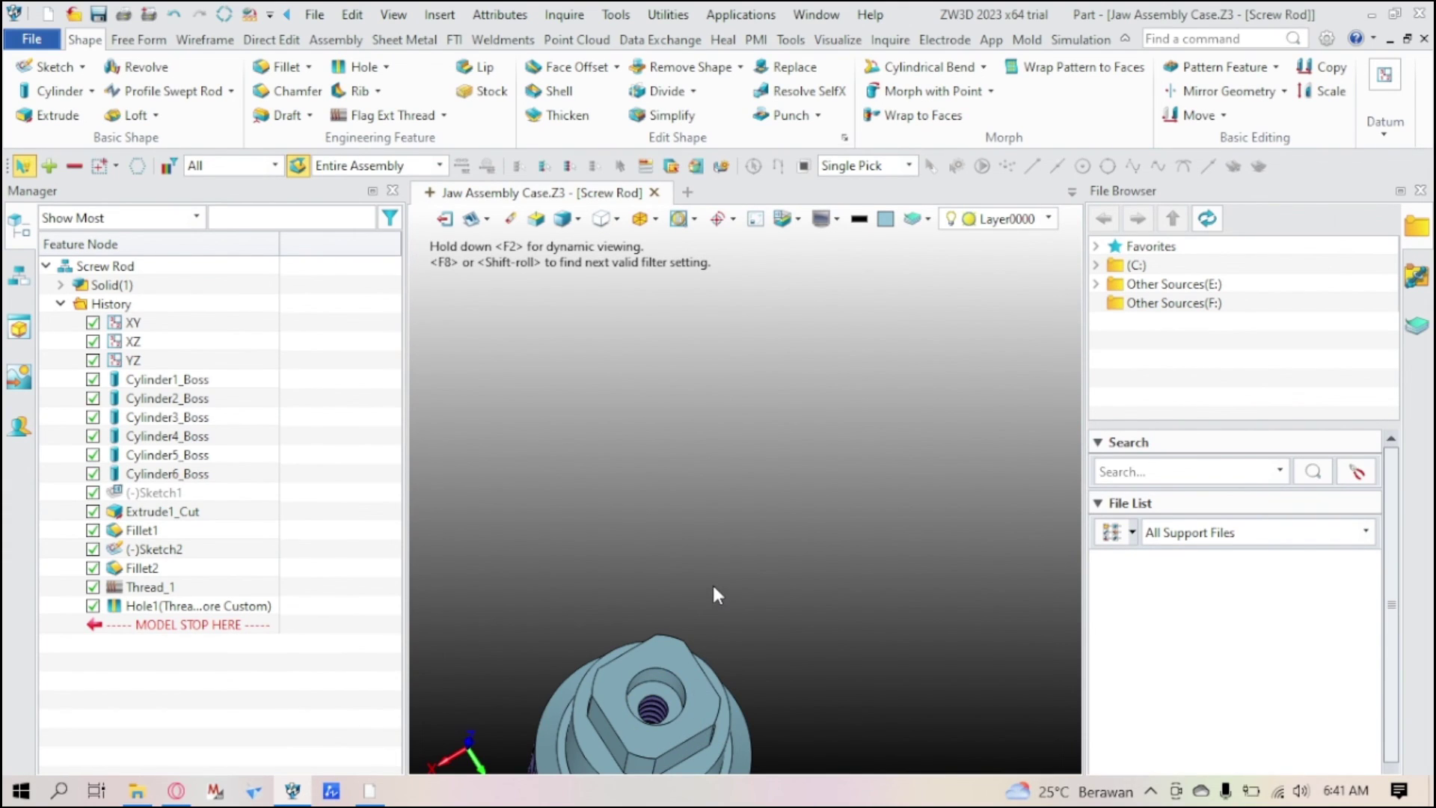
scroll(757, 549, "down", 3)
scroll(714, 684, "up", 7)
scroll(616, 519, "up", 3)
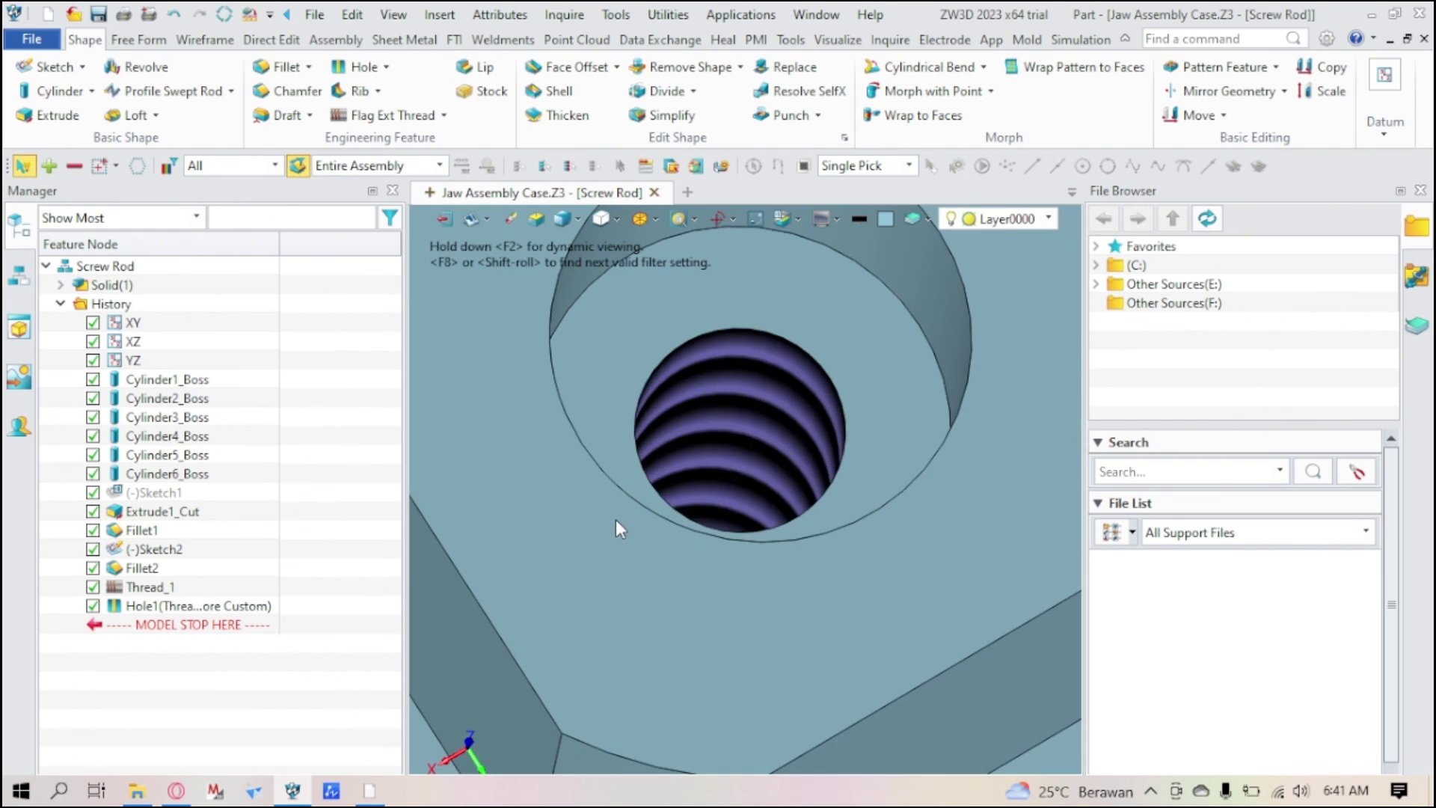
scroll(740, 524, "down", 6)
scroll(724, 602, "down", 6)
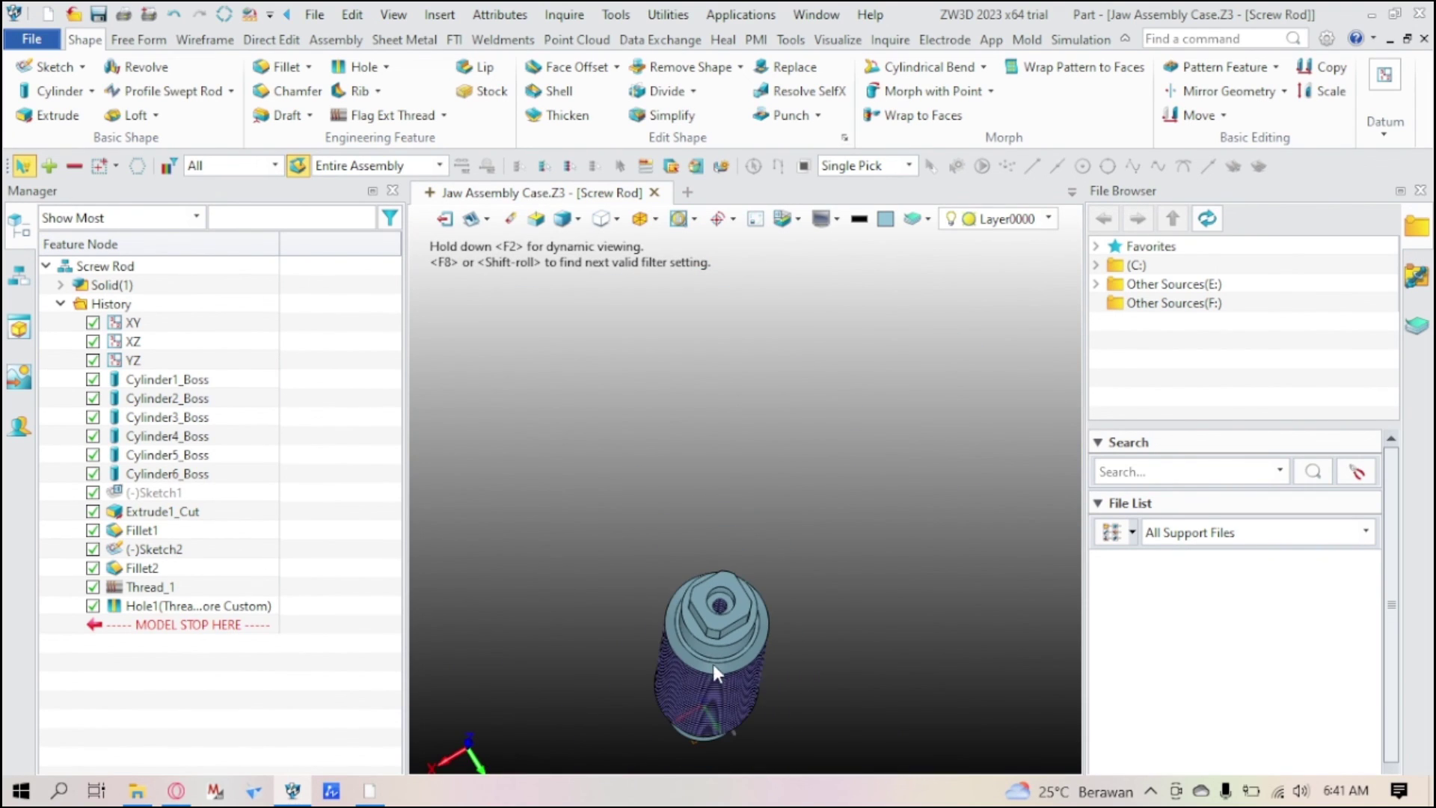
right_click_drag(705, 702, 701, 713)
scroll(702, 714, "up", 6)
scroll(694, 585, "up", 4)
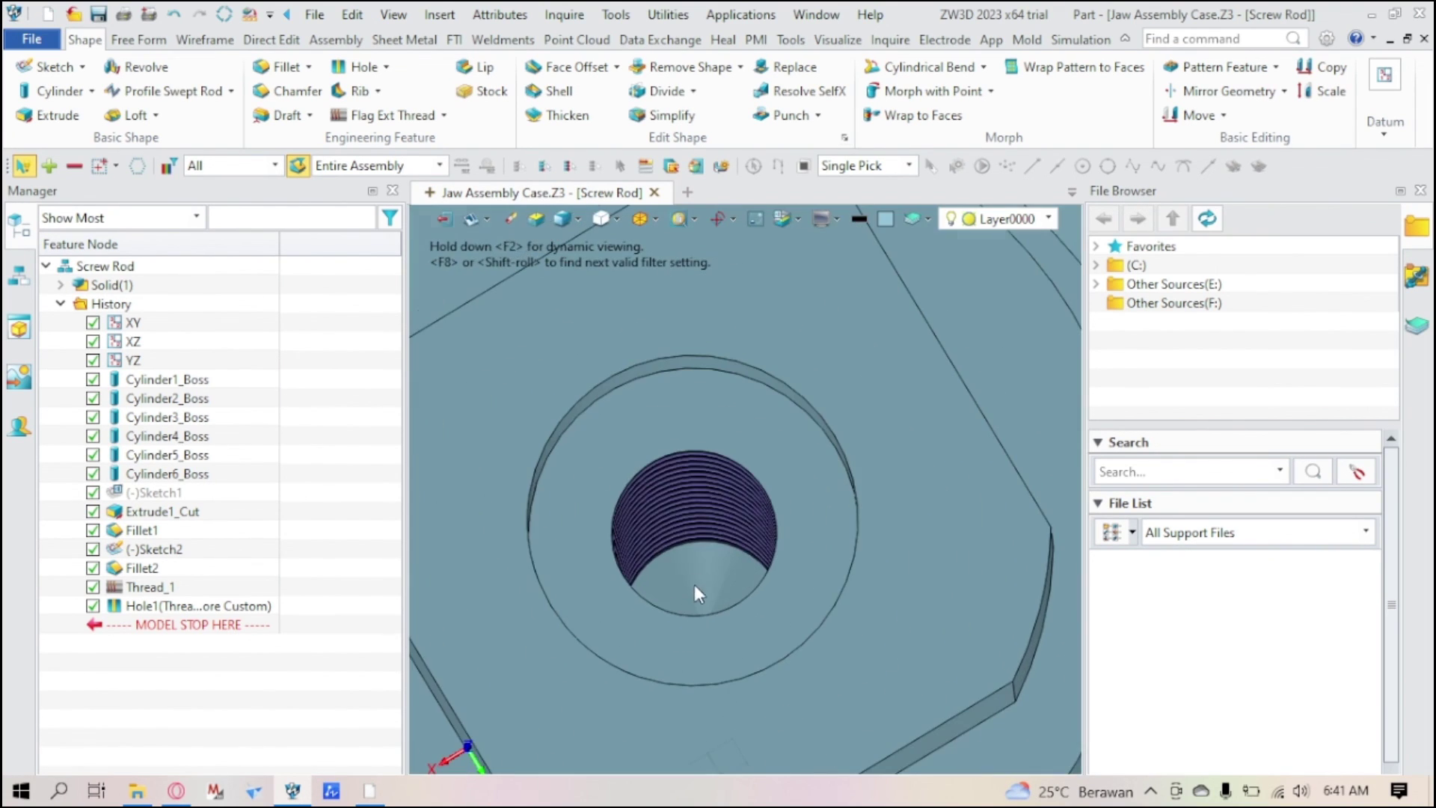
scroll(778, 562, "down", 6)
right_click_drag(786, 566, 786, 517)
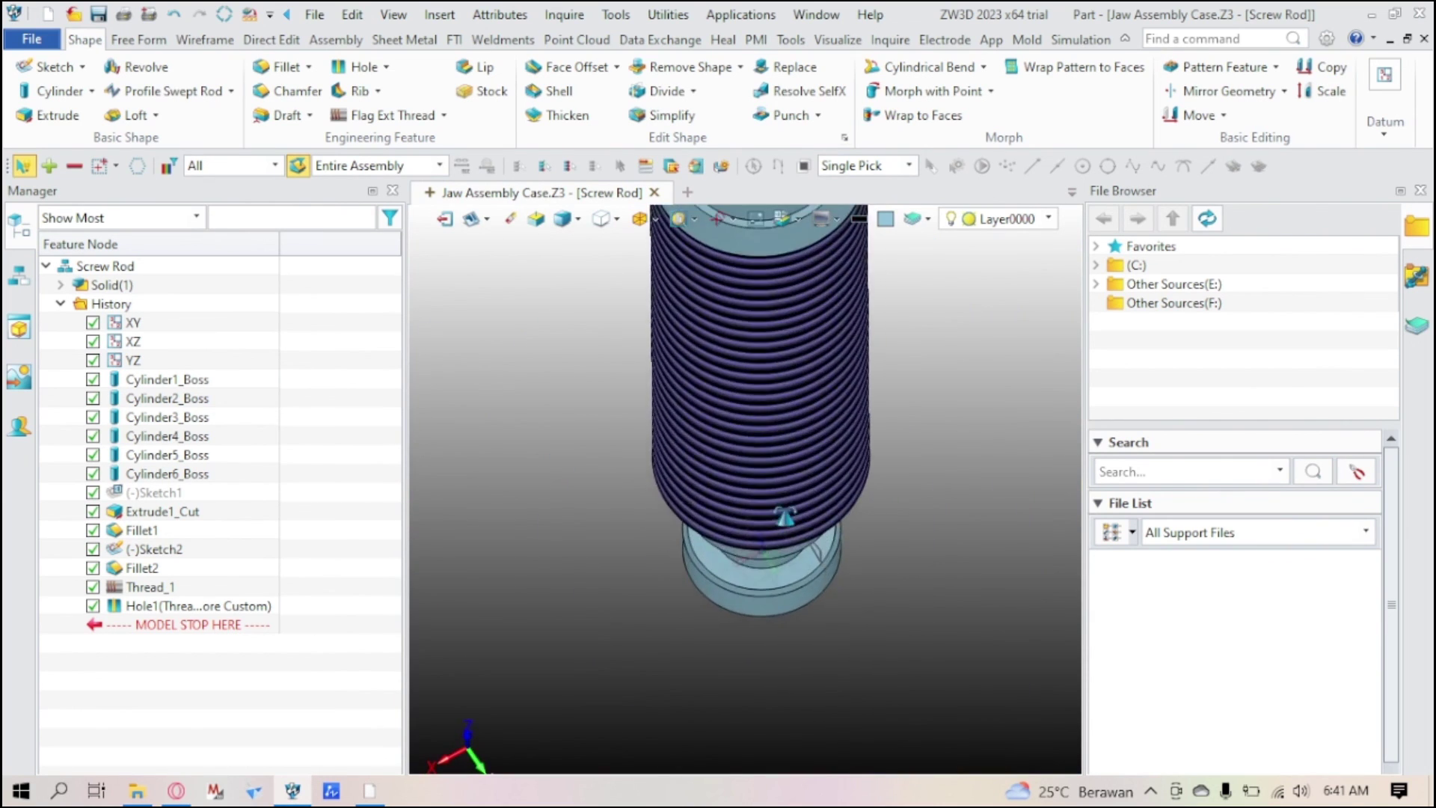
scroll(774, 520, "down", 4)
scroll(612, 498, "down", 2)
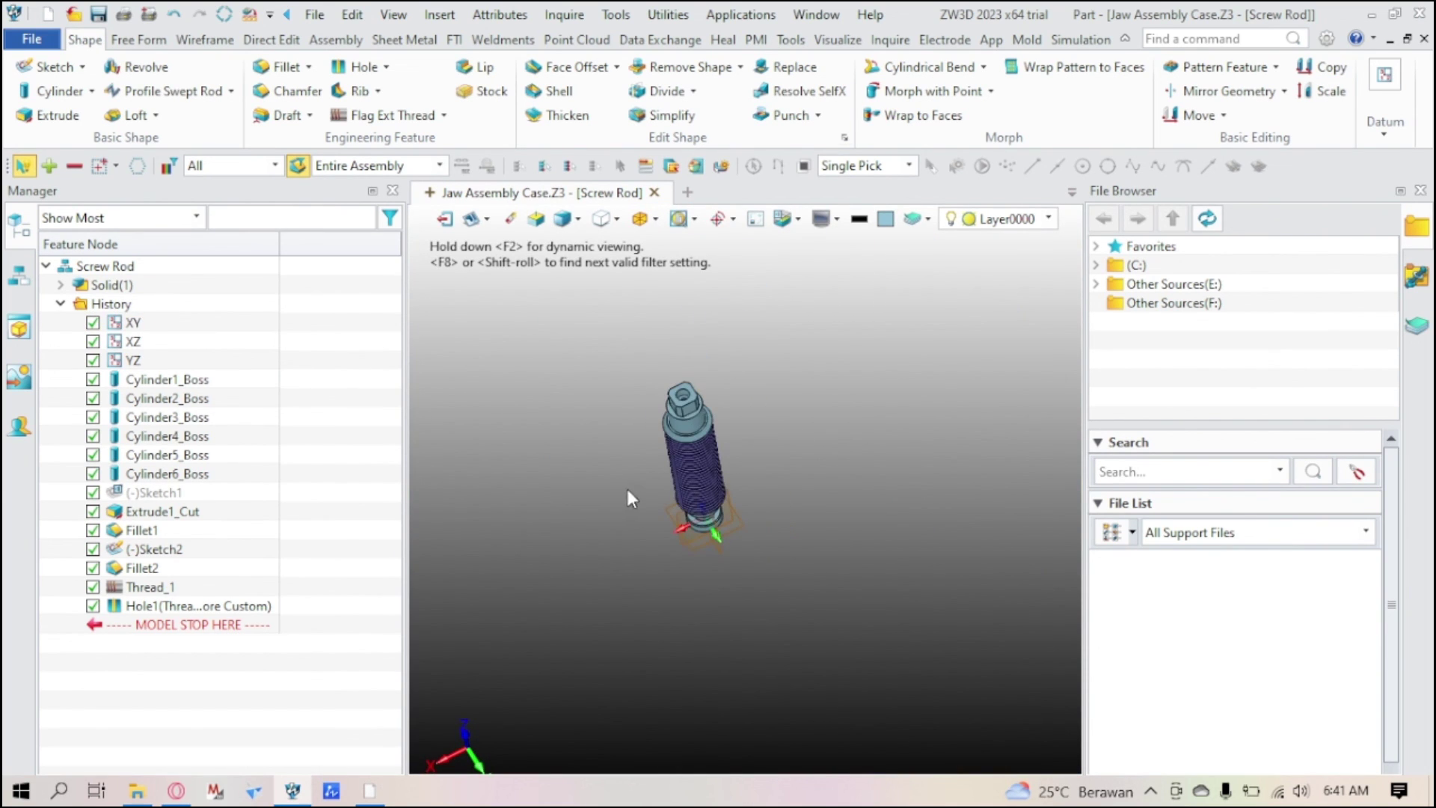